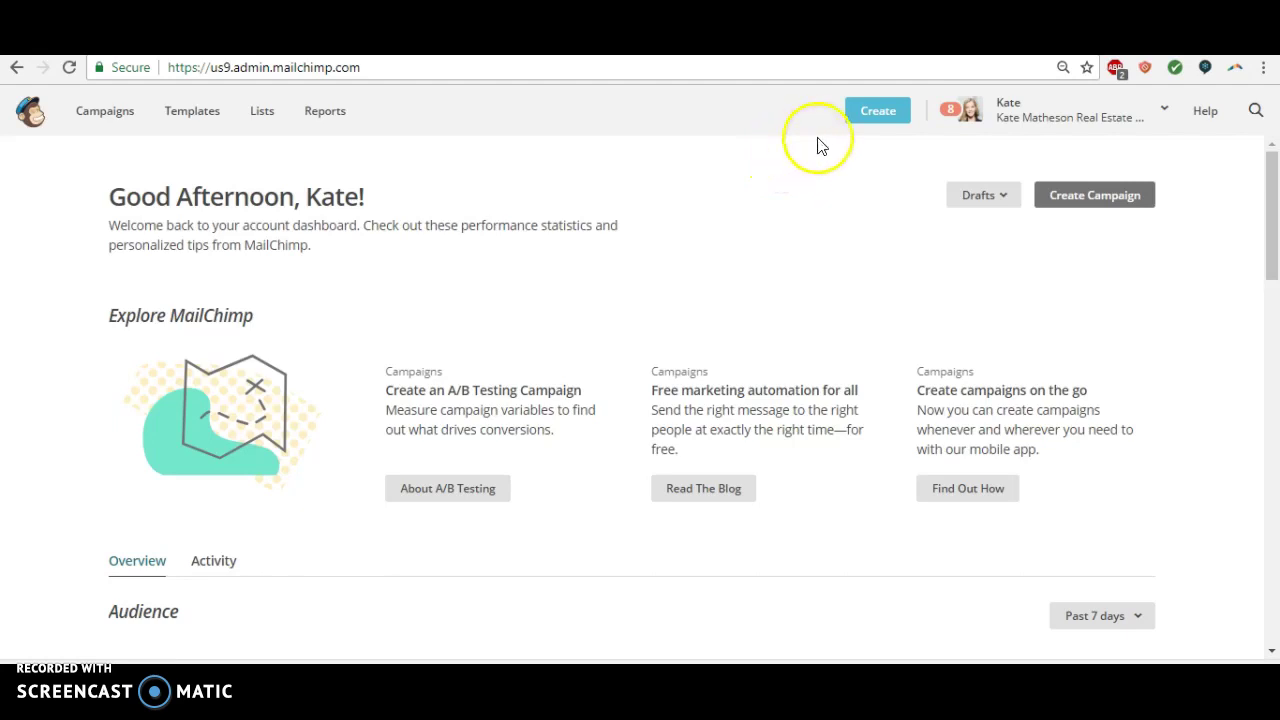
Step: Start a new automated email using the Date Based 'Specific date' automation type
click(866, 114)
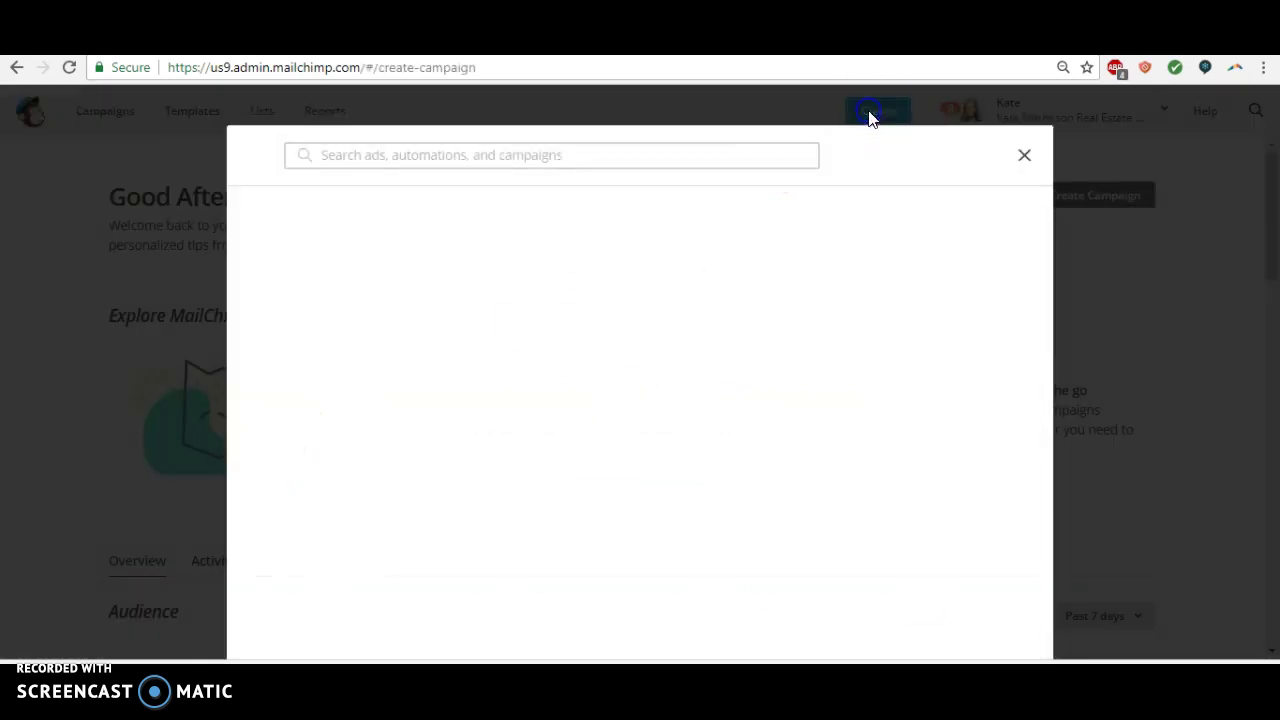
click(336, 582)
click(586, 222)
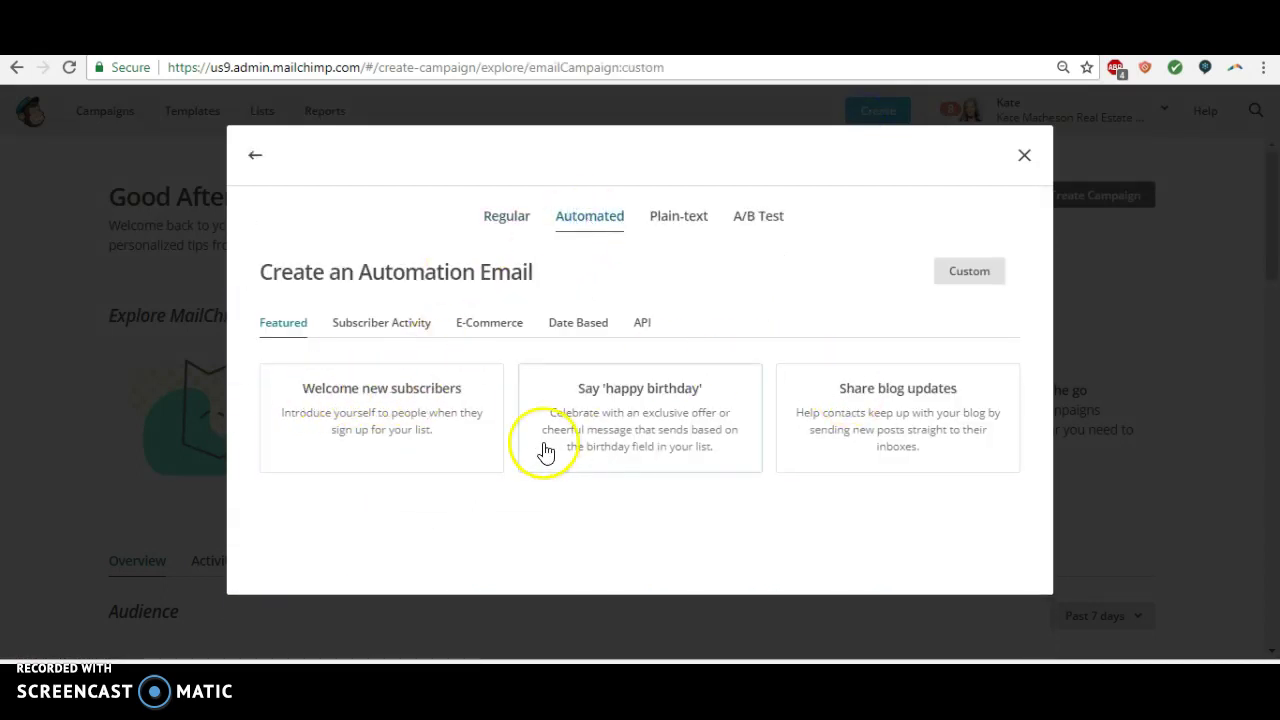
click(572, 328)
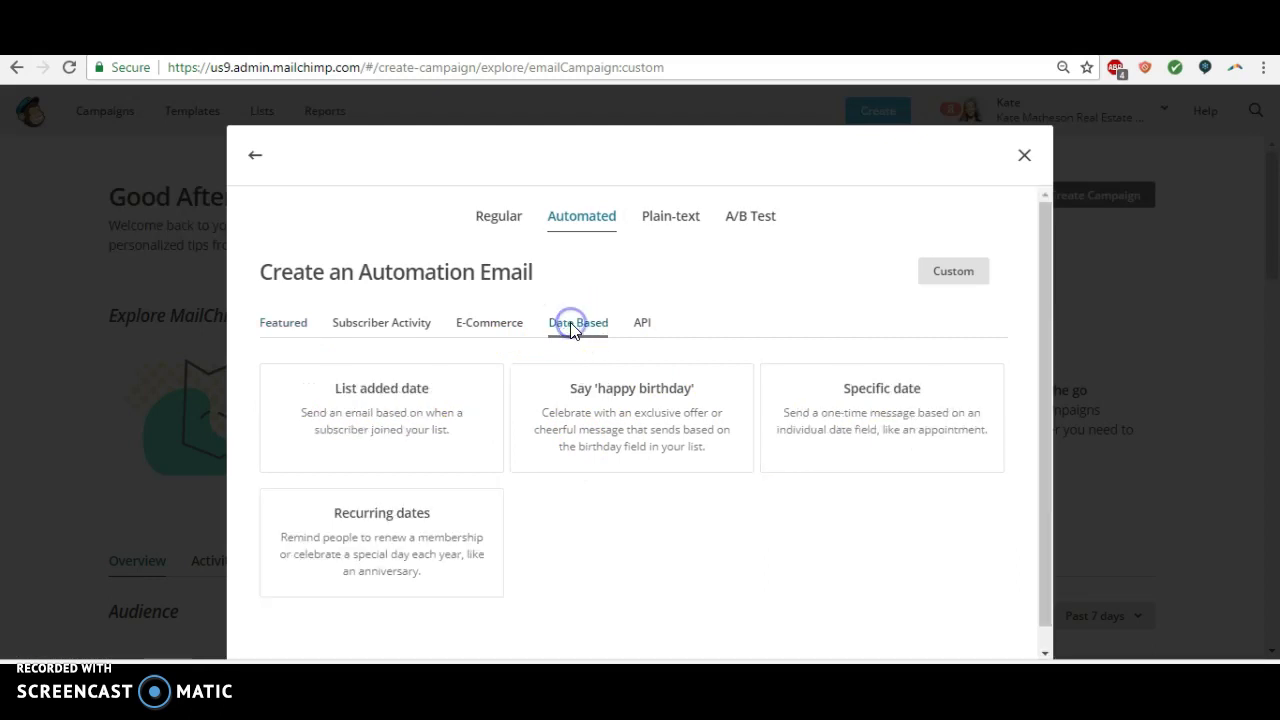
click(840, 423)
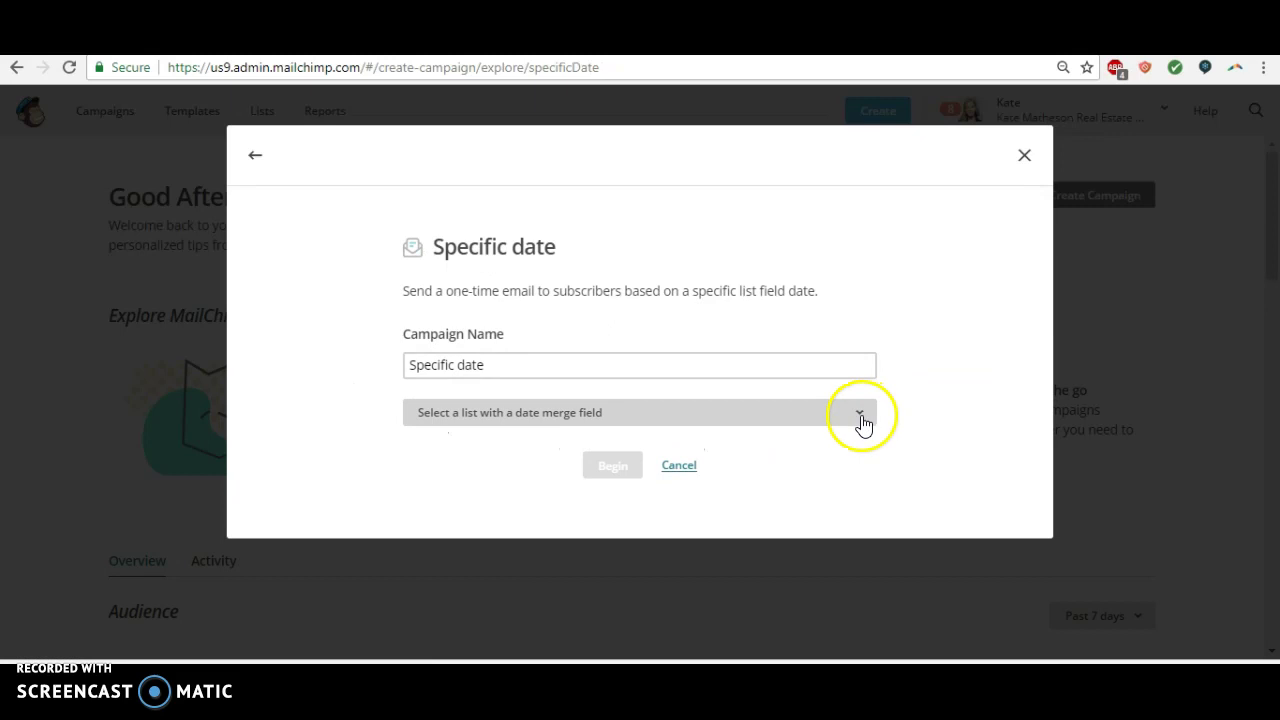
Step: Name the automation 'Free Consult Nurture Sequence' and assign it the Clients/Patients list
click(511, 370)
drag(511, 372, 234, 386)
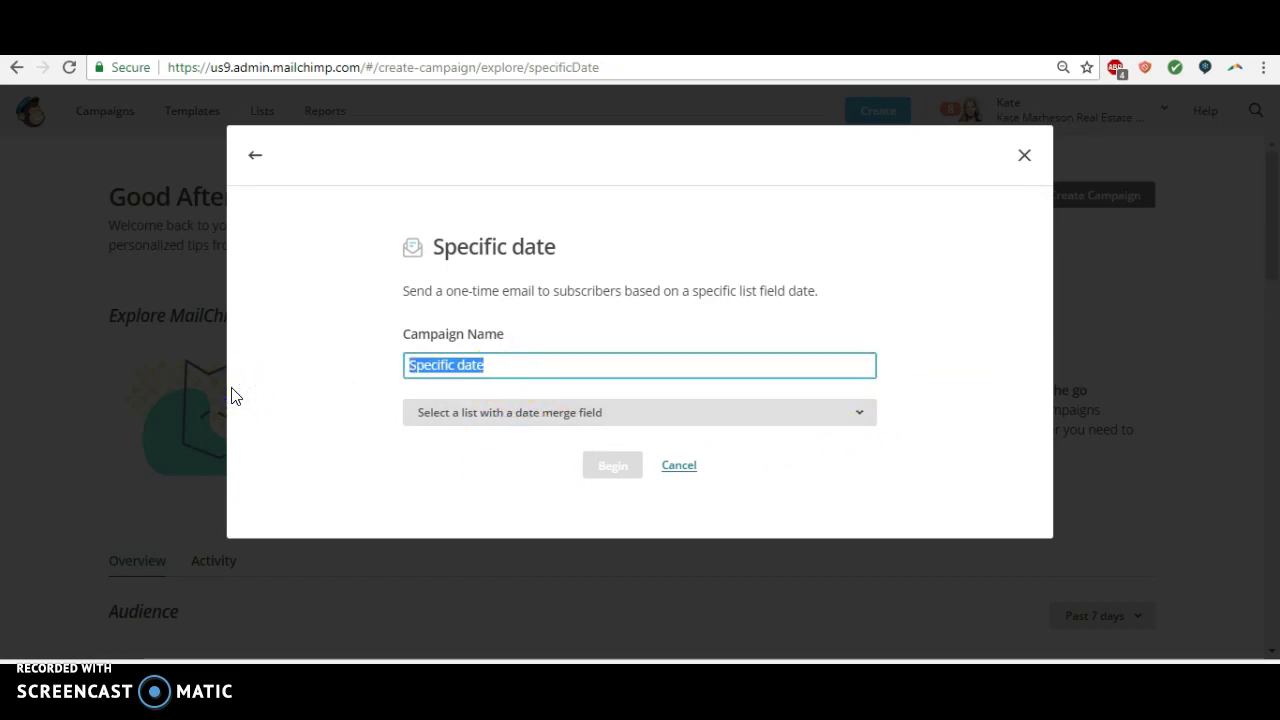
text(Free Cons)
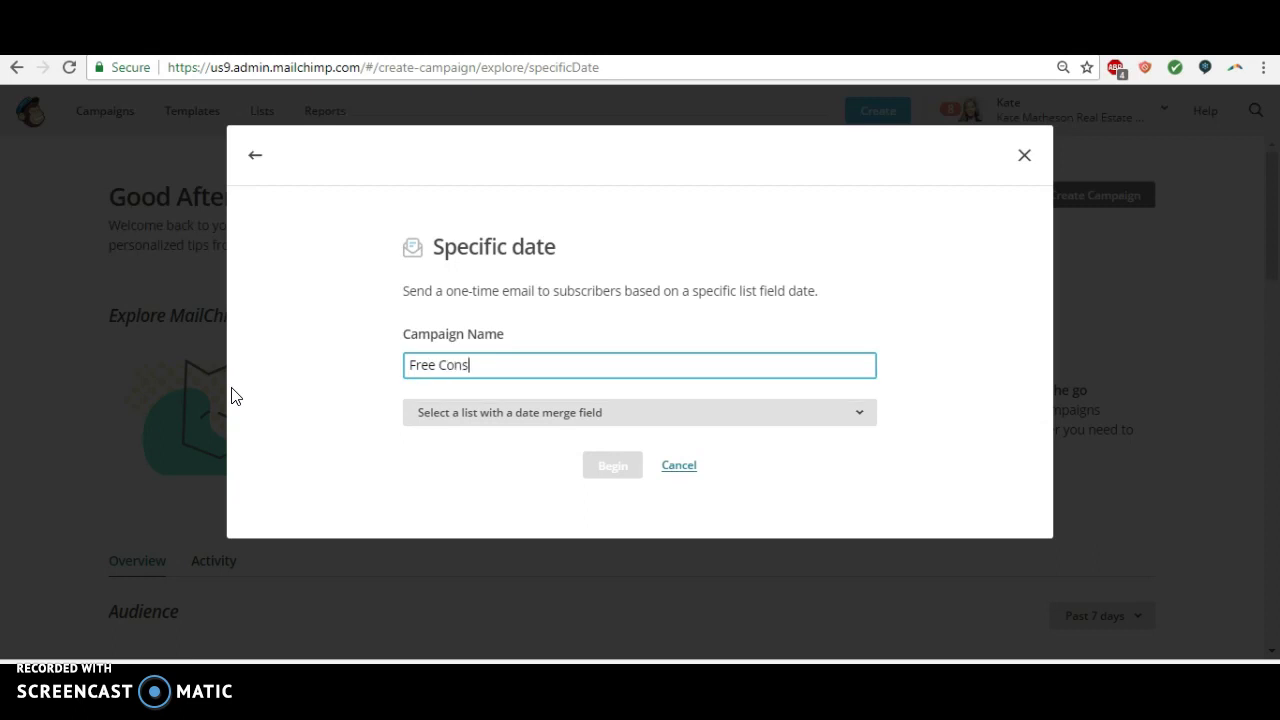
text(ult Nurture Sequence)
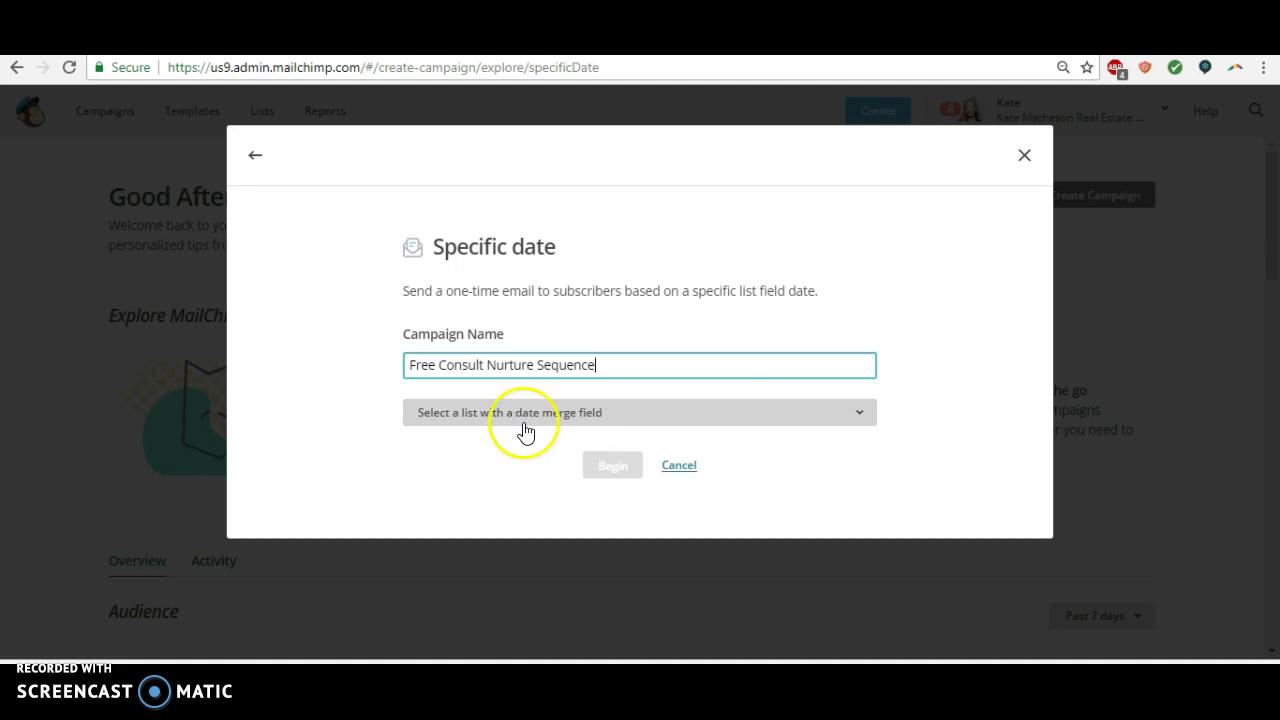
click(514, 420)
click(463, 238)
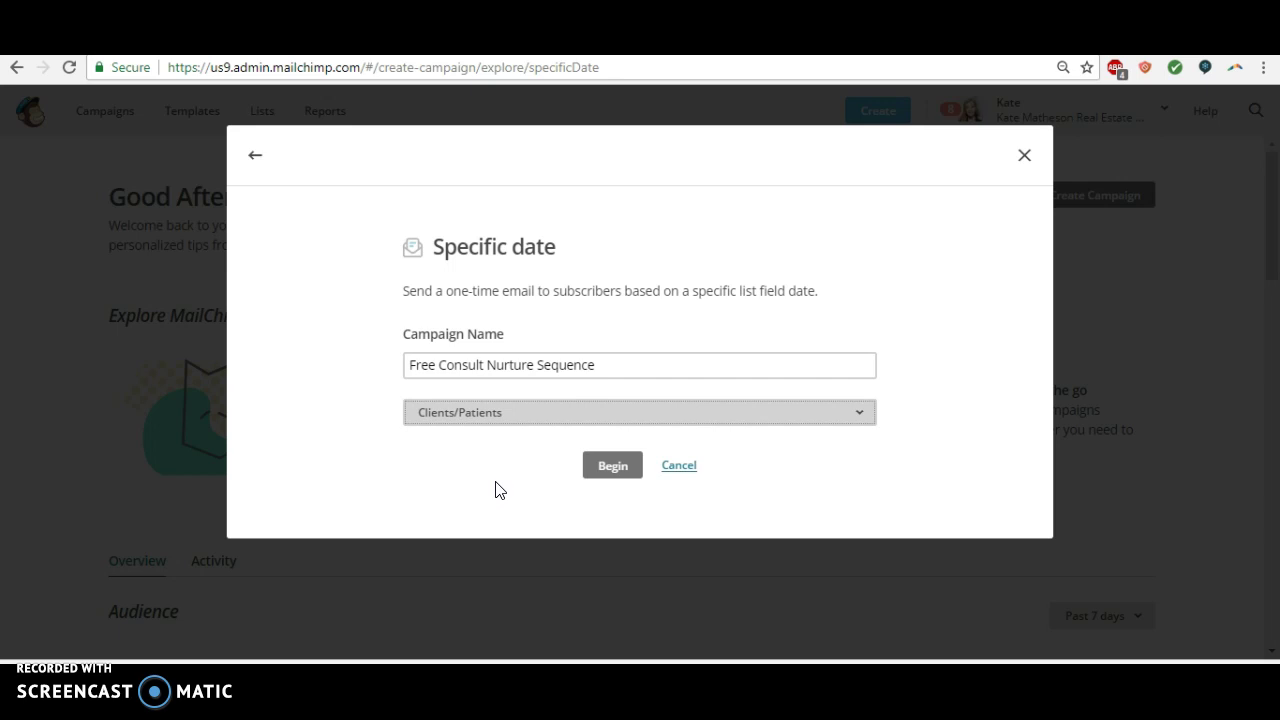
click(469, 424)
Step: Begin the workflow and add two more emails to the sequence
click(603, 468)
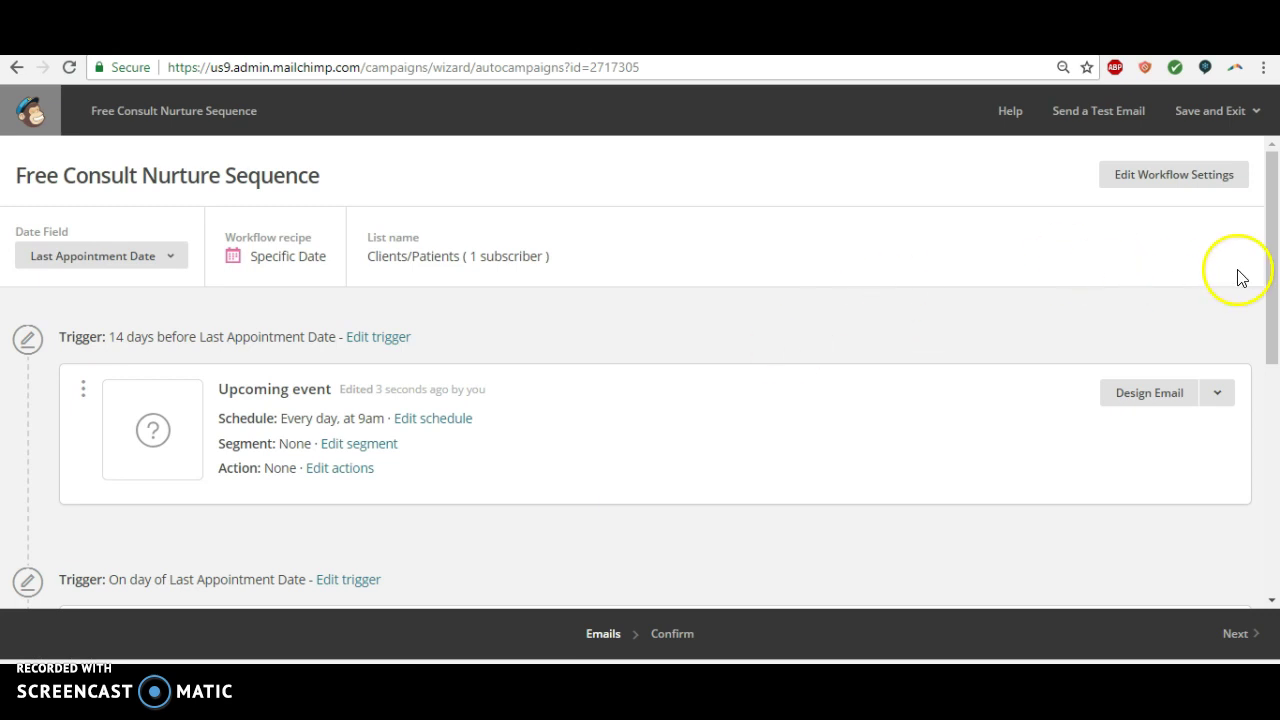
drag(1271, 226, 1277, 232)
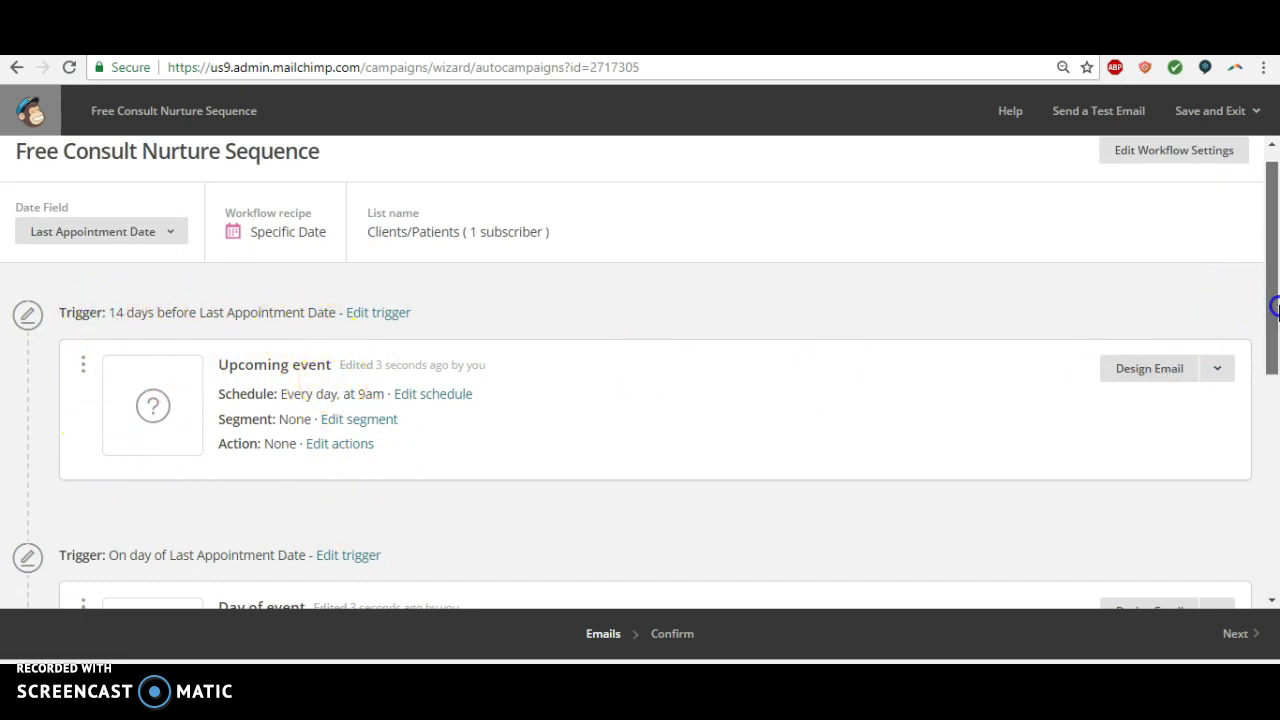
drag(1274, 309, 1274, 531)
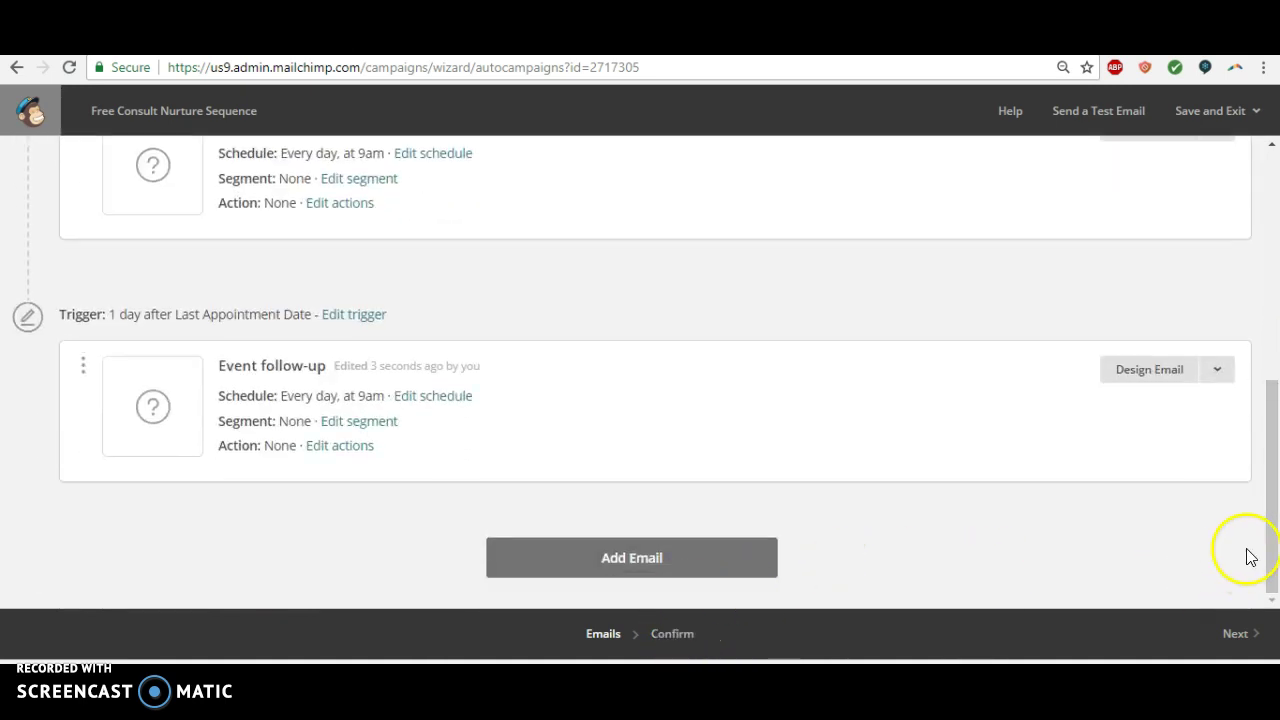
click(552, 571)
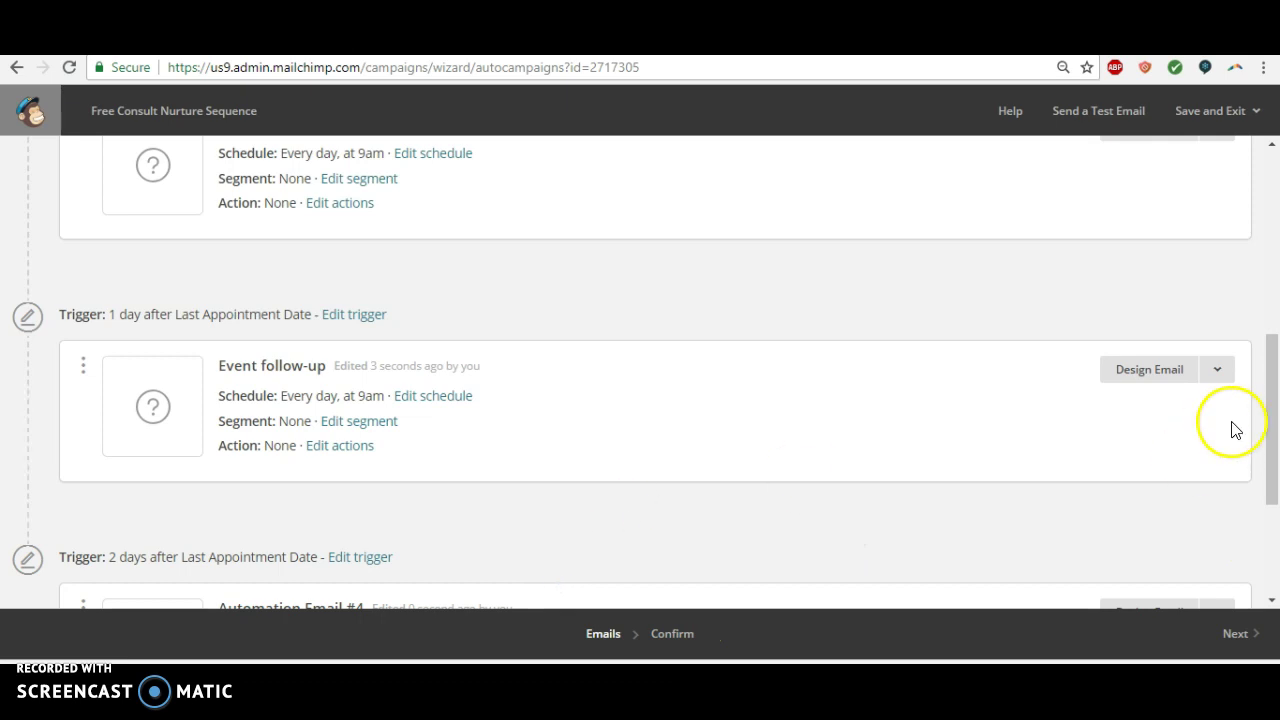
drag(1270, 400, 1271, 557)
click(693, 563)
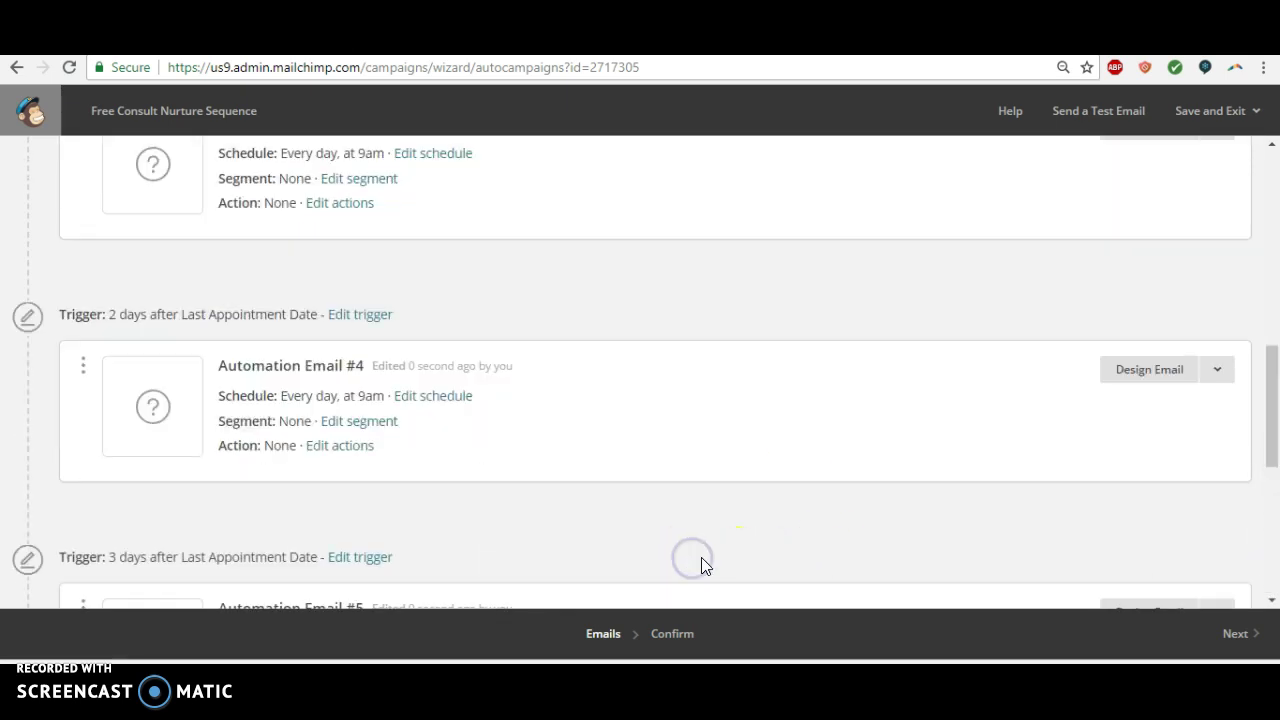
drag(1271, 391, 1273, 515)
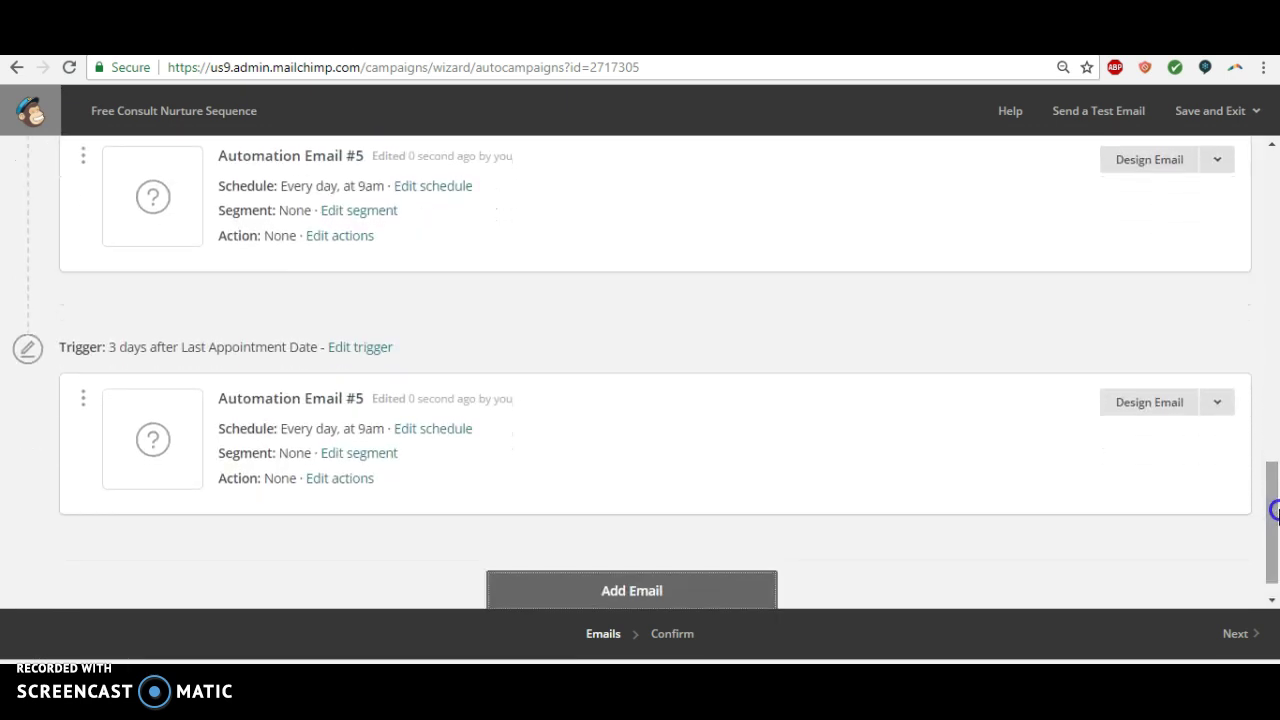
Step: Delete the extra duplicate email, confirming with 'DELETE'
click(1217, 403)
click(1066, 449)
click(663, 491)
text(DELETE)
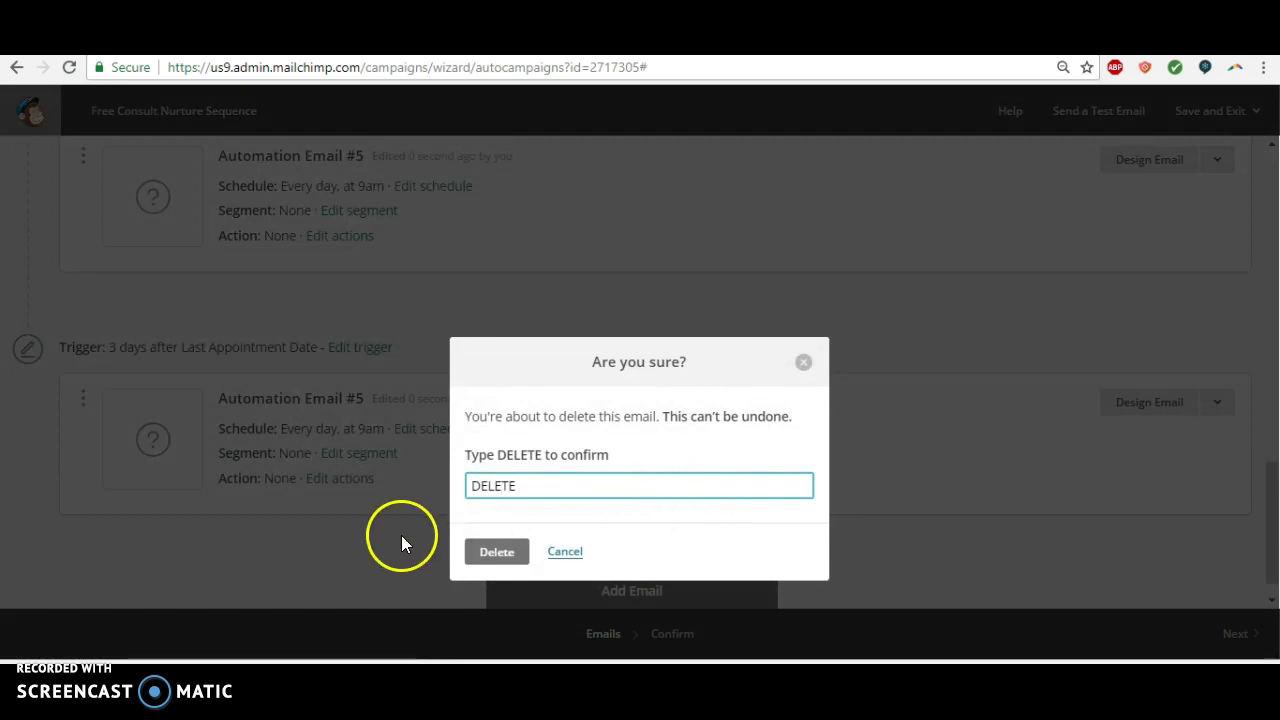
click(480, 549)
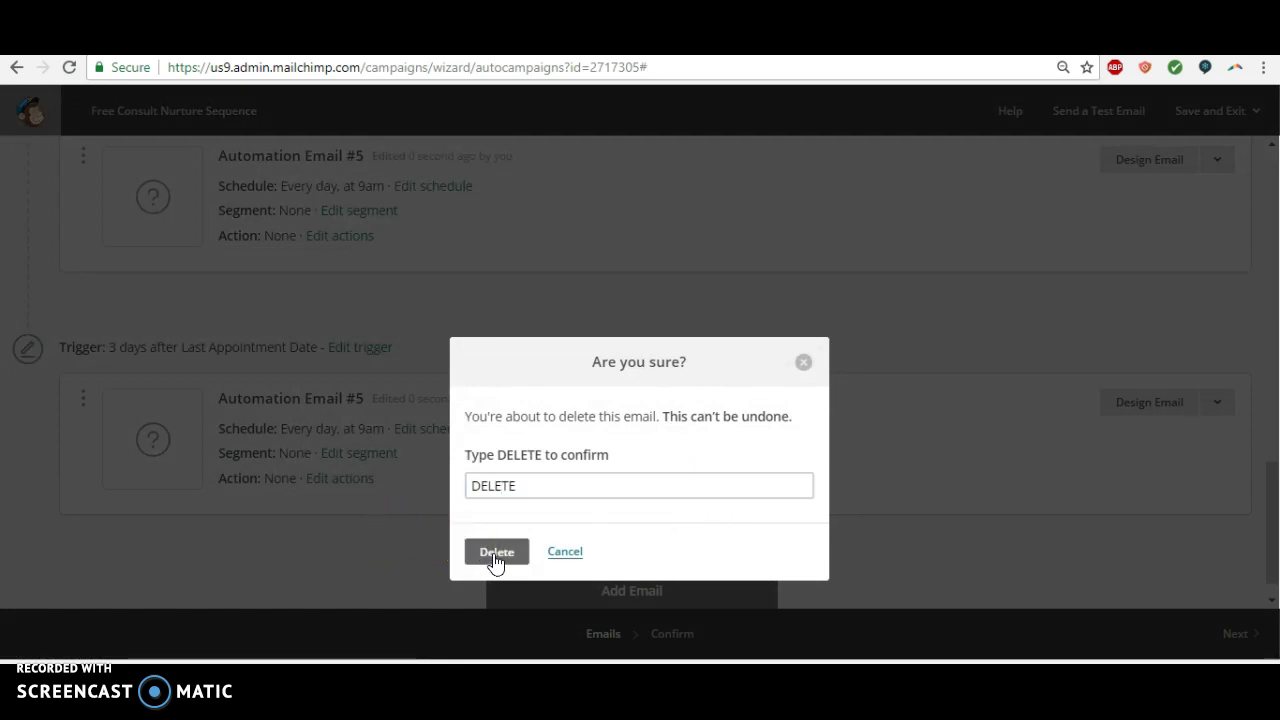
click(494, 555)
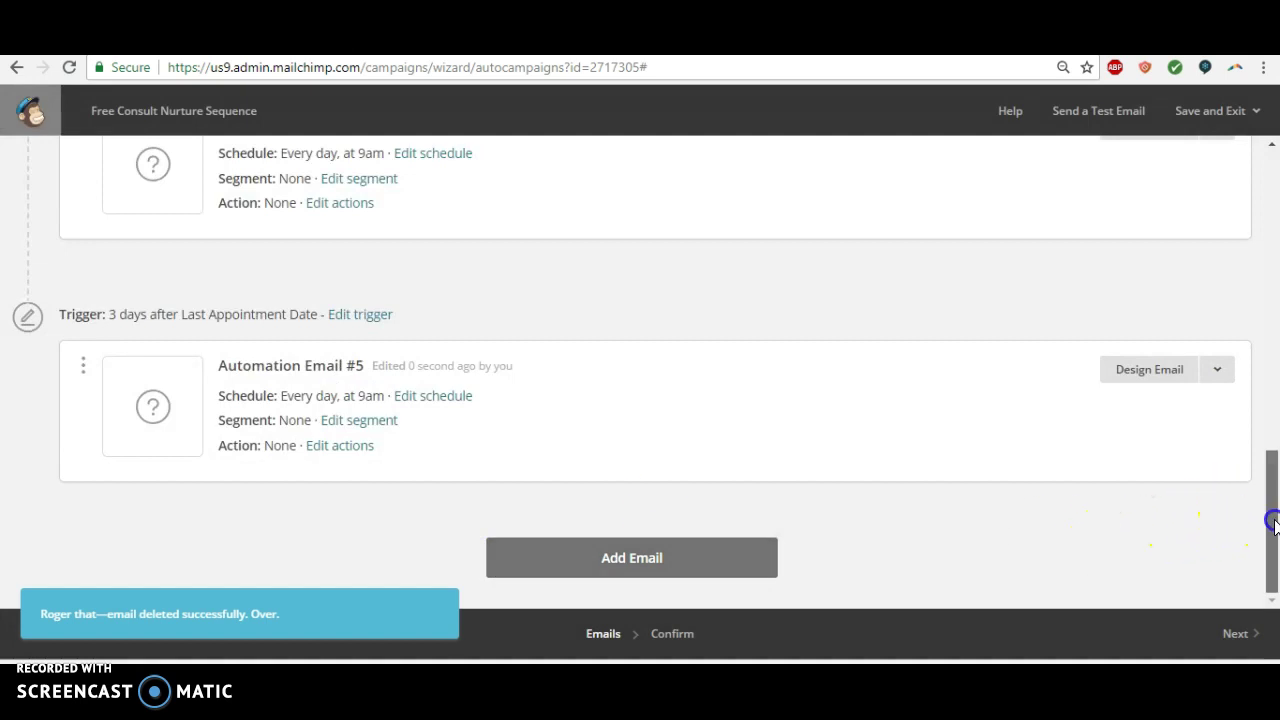
Step: Change Automation Email #5's wait from 3 to 13 days after Last Appointment Date
drag(1273, 523, 1237, 209)
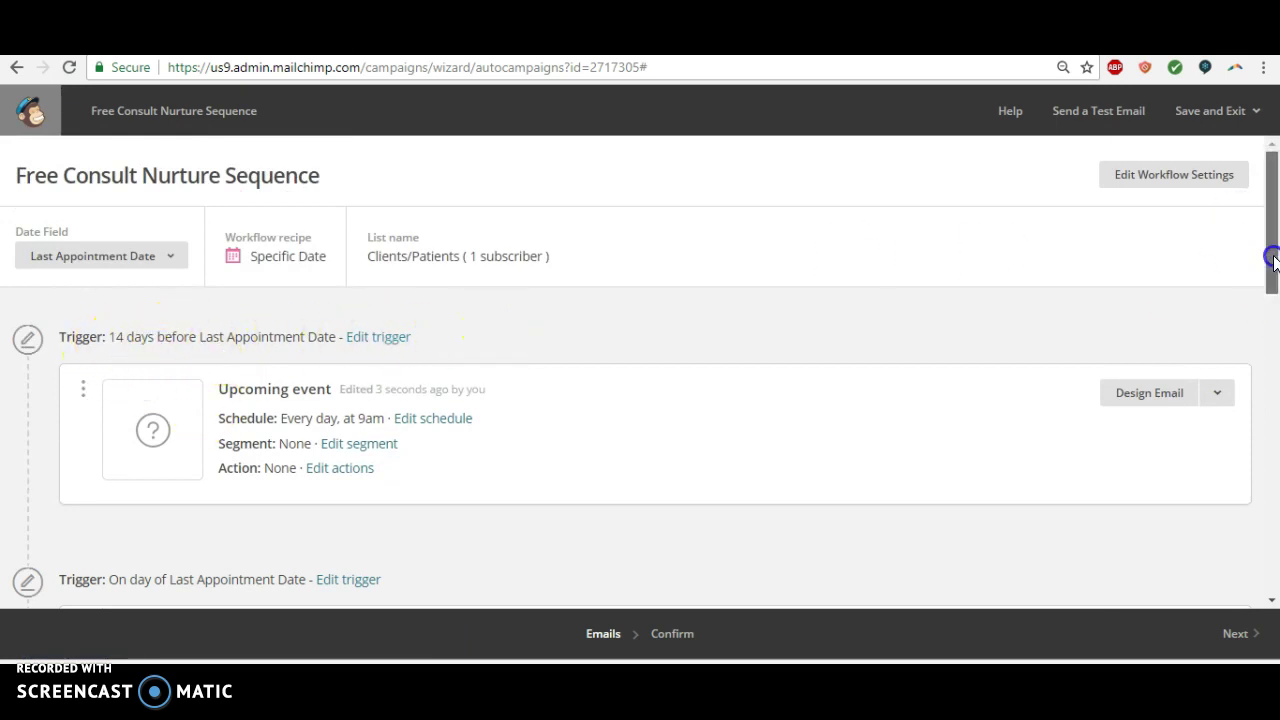
drag(1270, 270, 1275, 555)
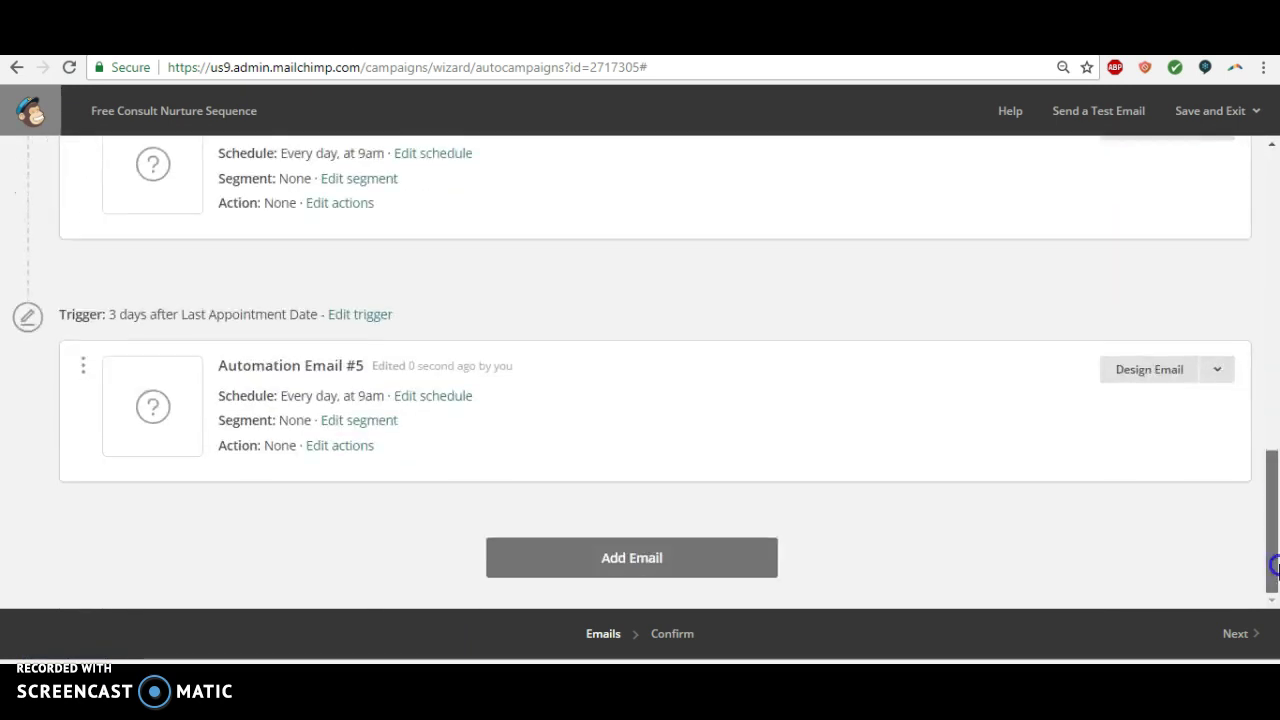
click(351, 318)
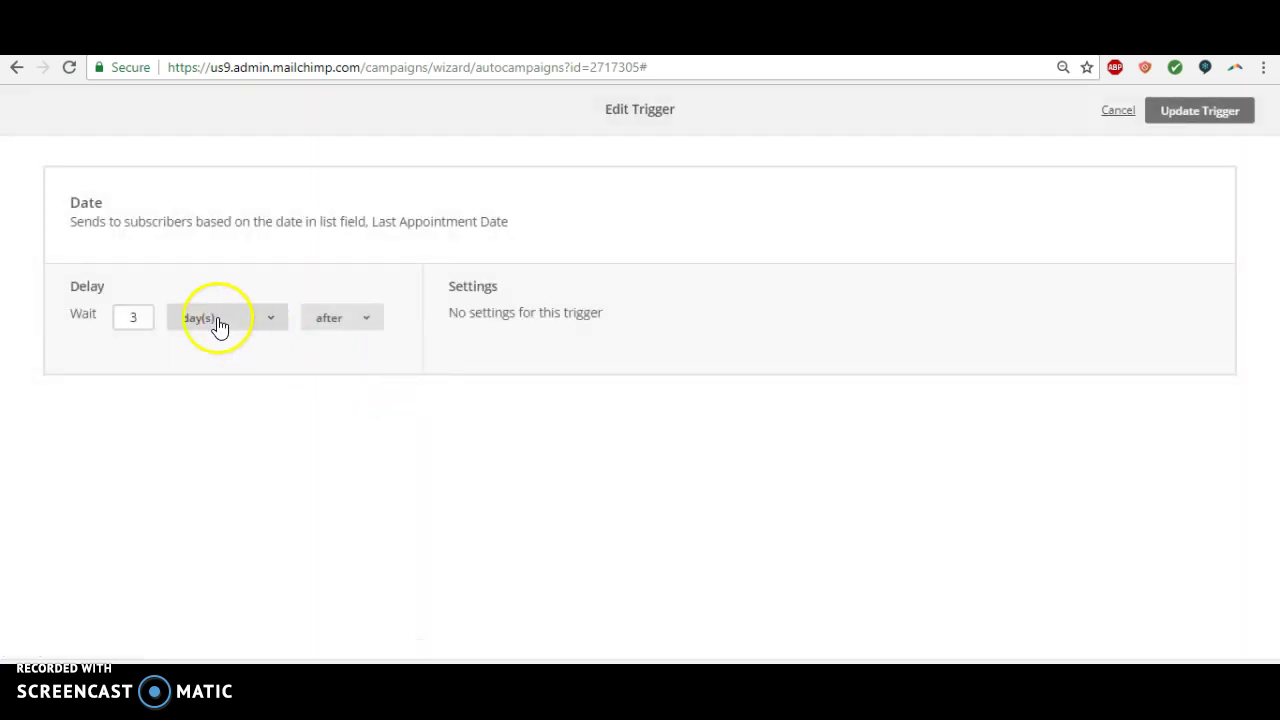
click(126, 317)
text(1)
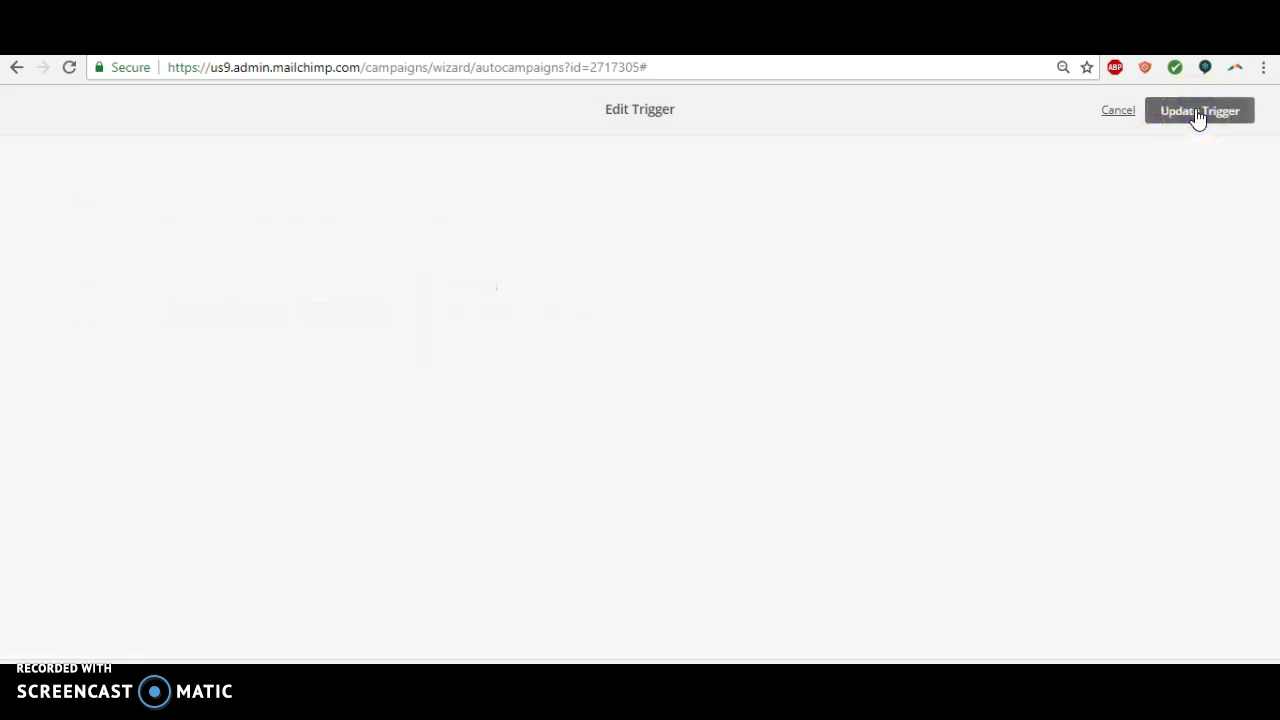
click(1197, 116)
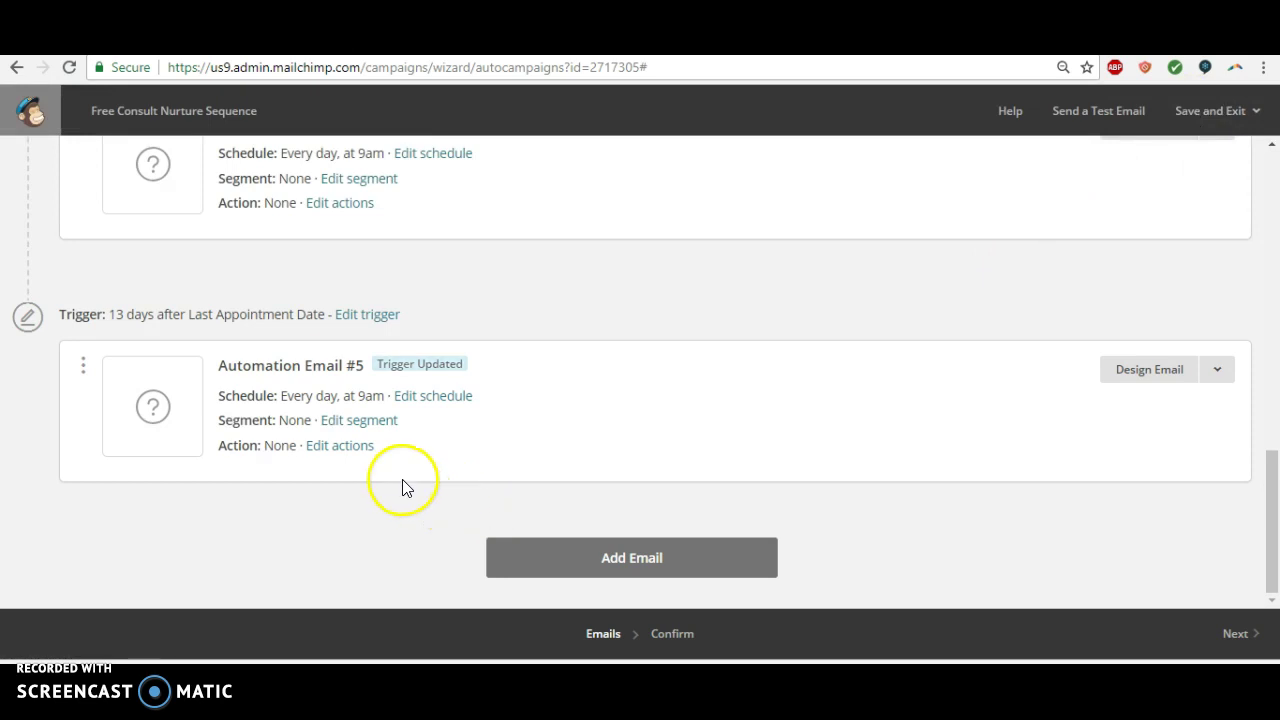
Step: Start a custom segment on Email #5 using Last Appointment Type, then switch to Acuity Scheduling
click(340, 428)
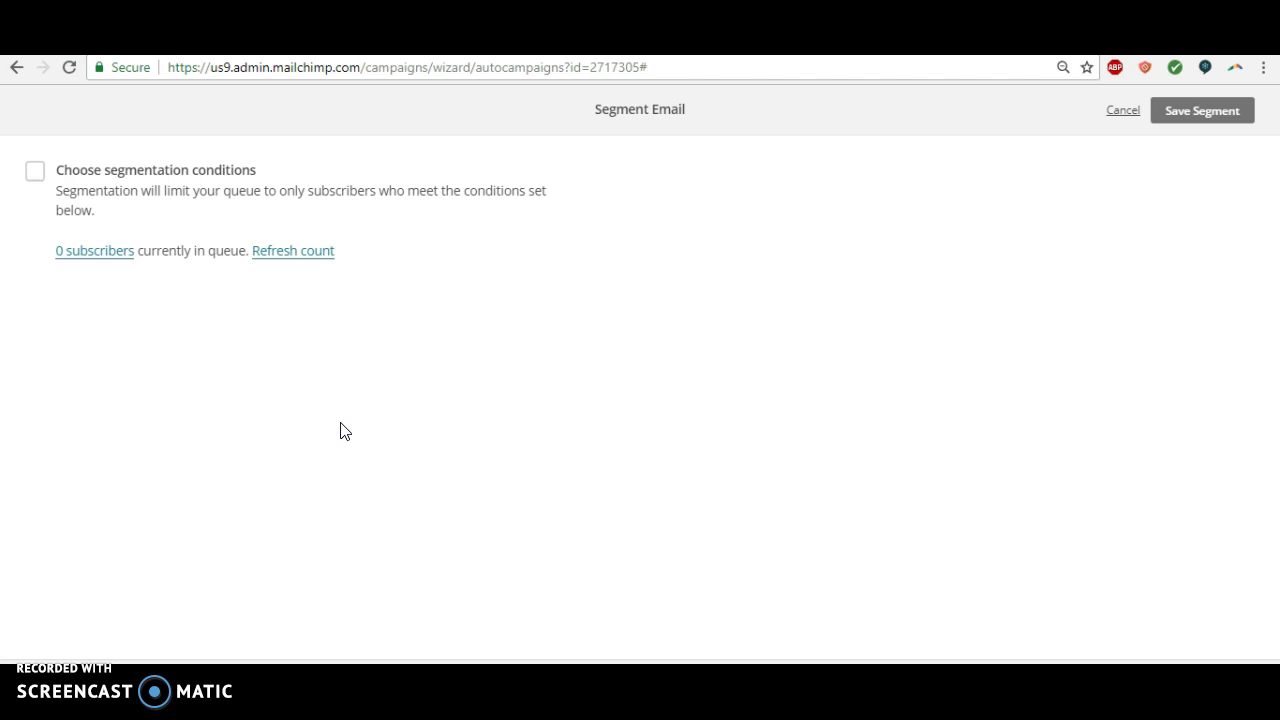
click(34, 175)
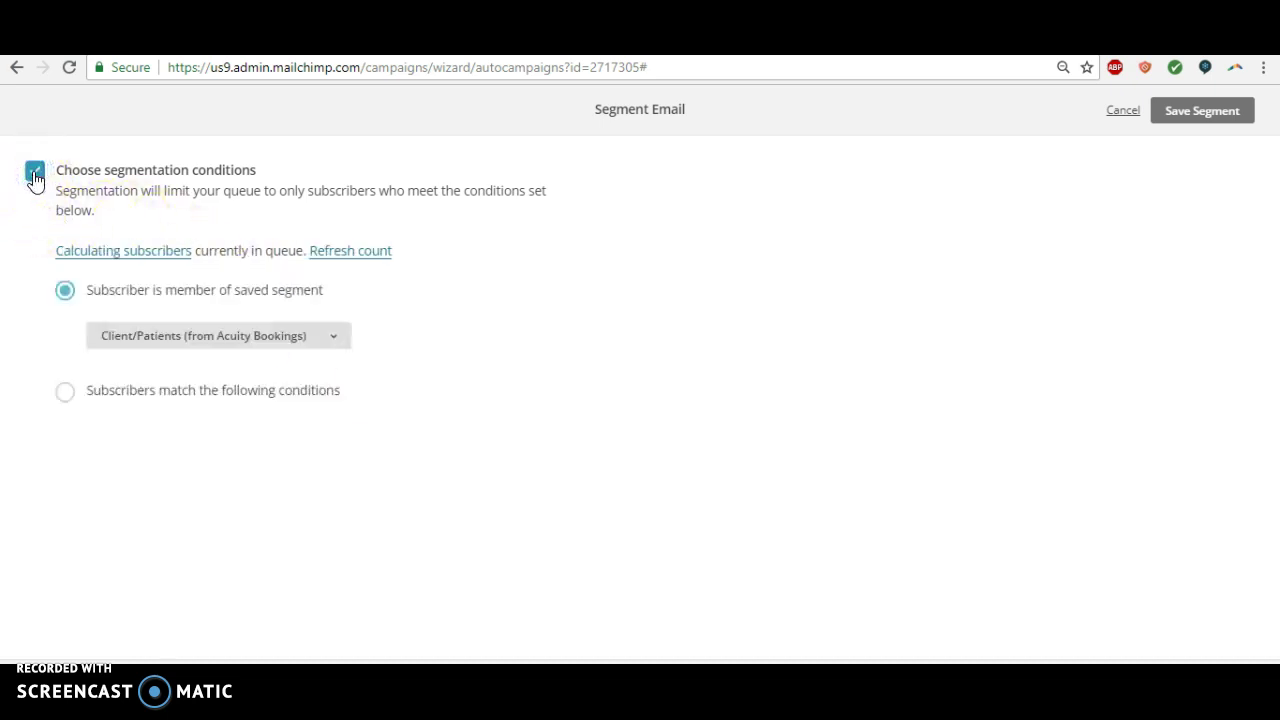
click(65, 391)
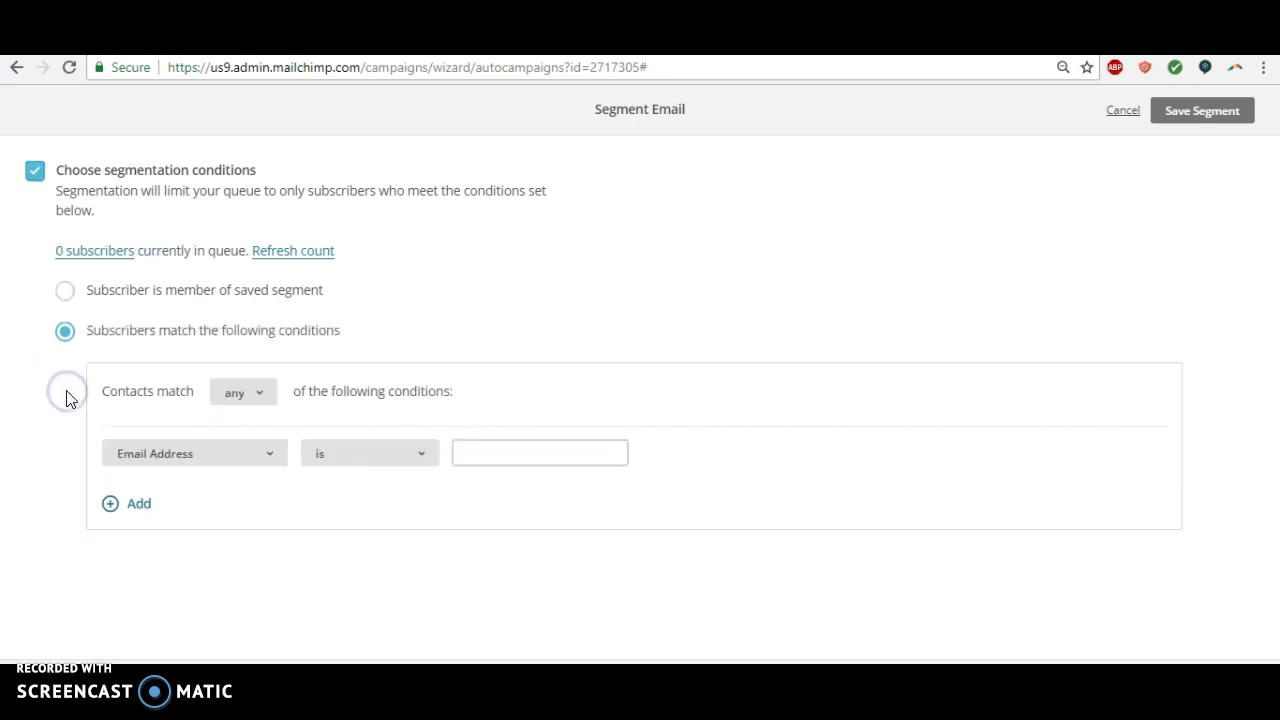
click(274, 455)
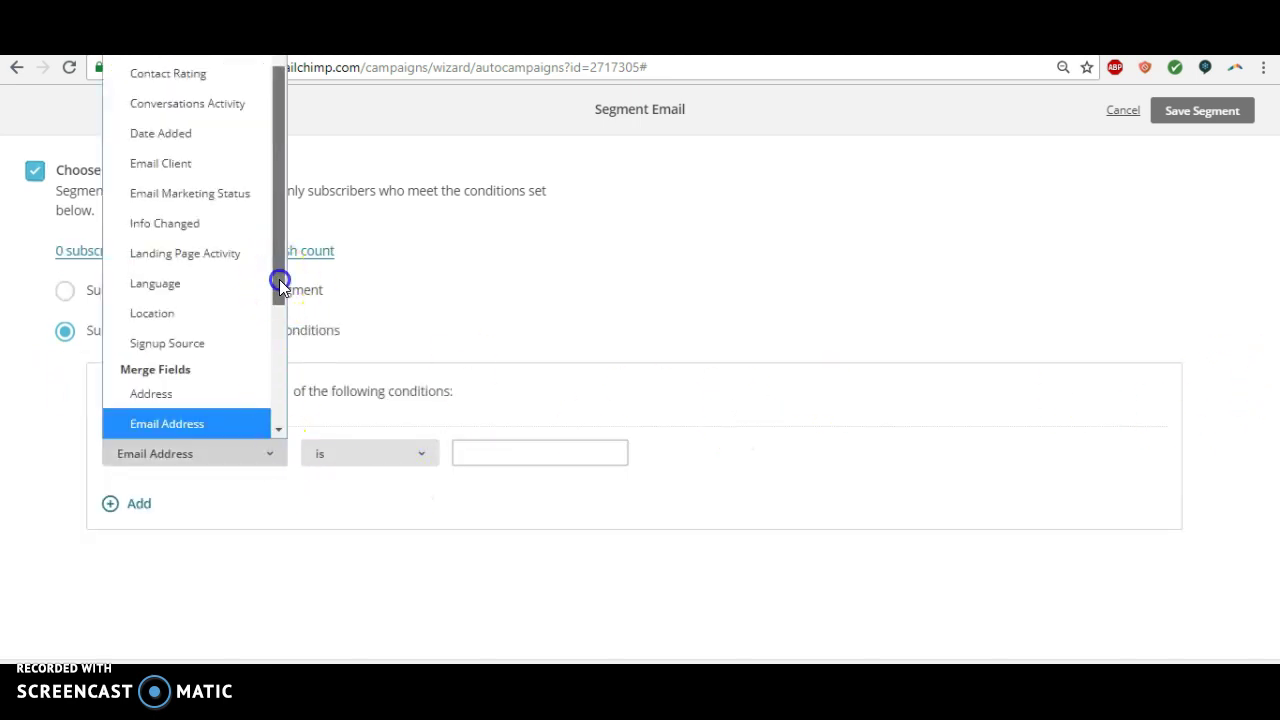
drag(279, 279, 277, 423)
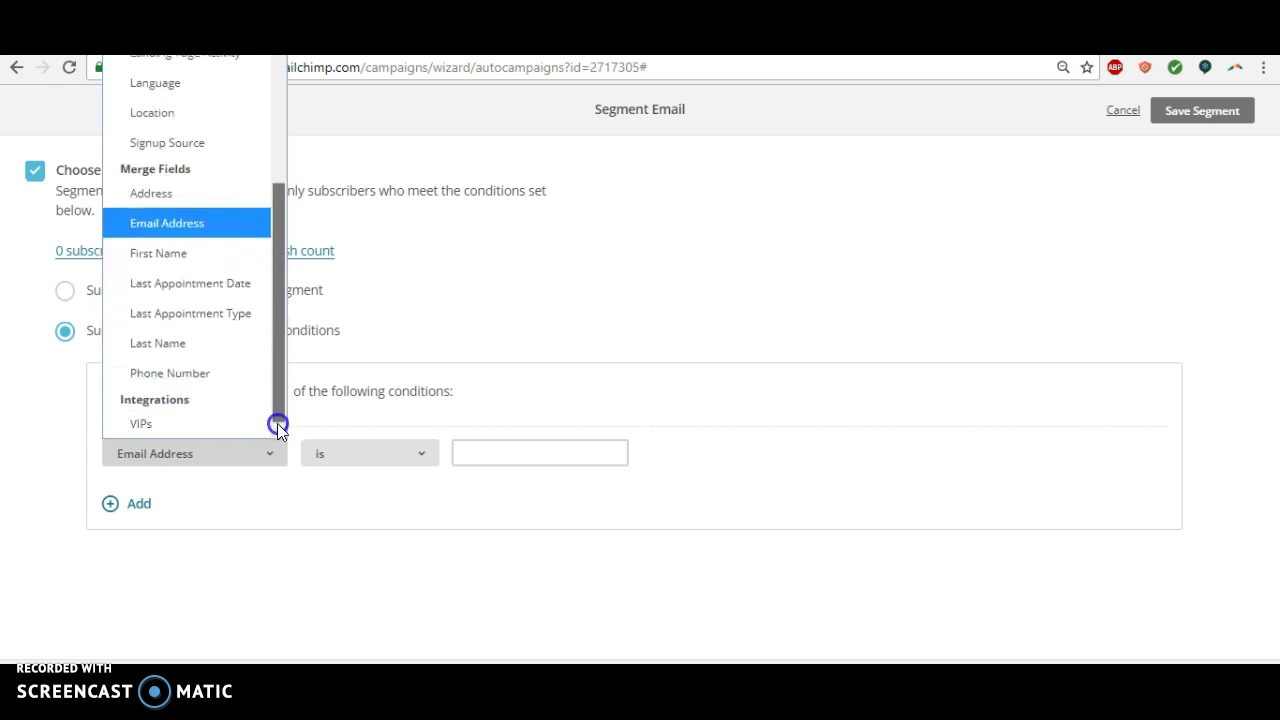
click(203, 318)
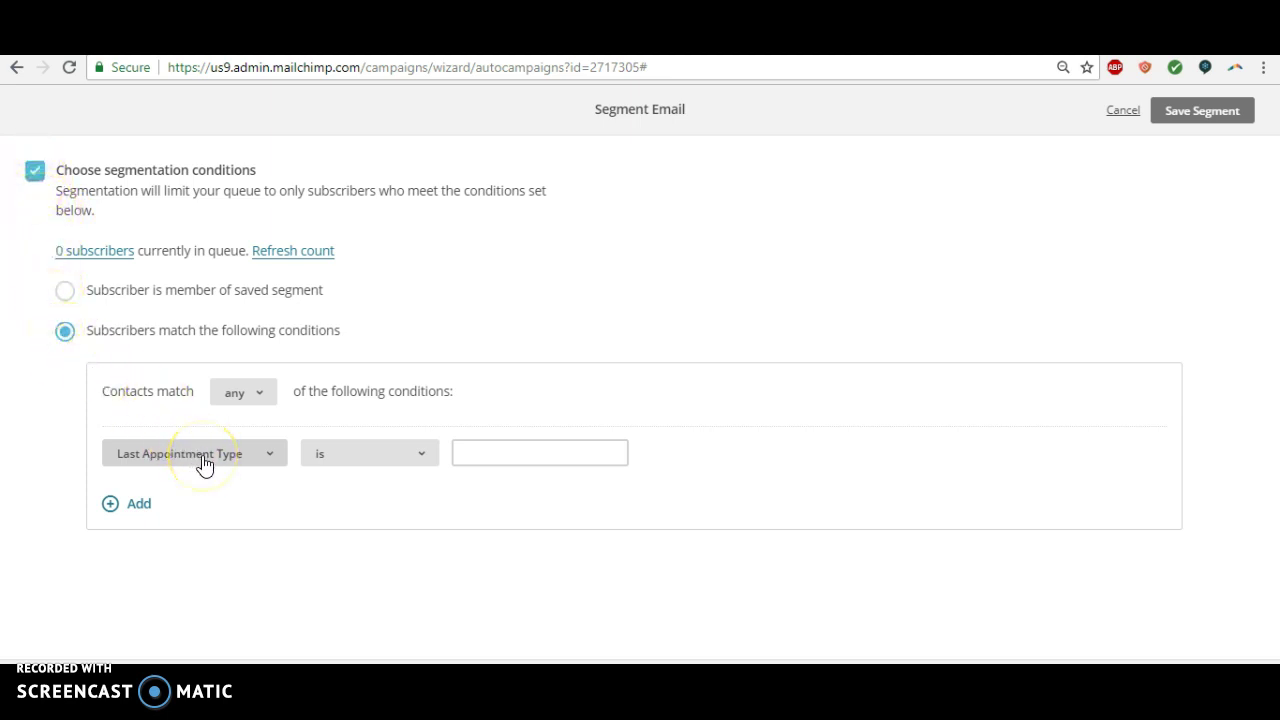
click(466, 453)
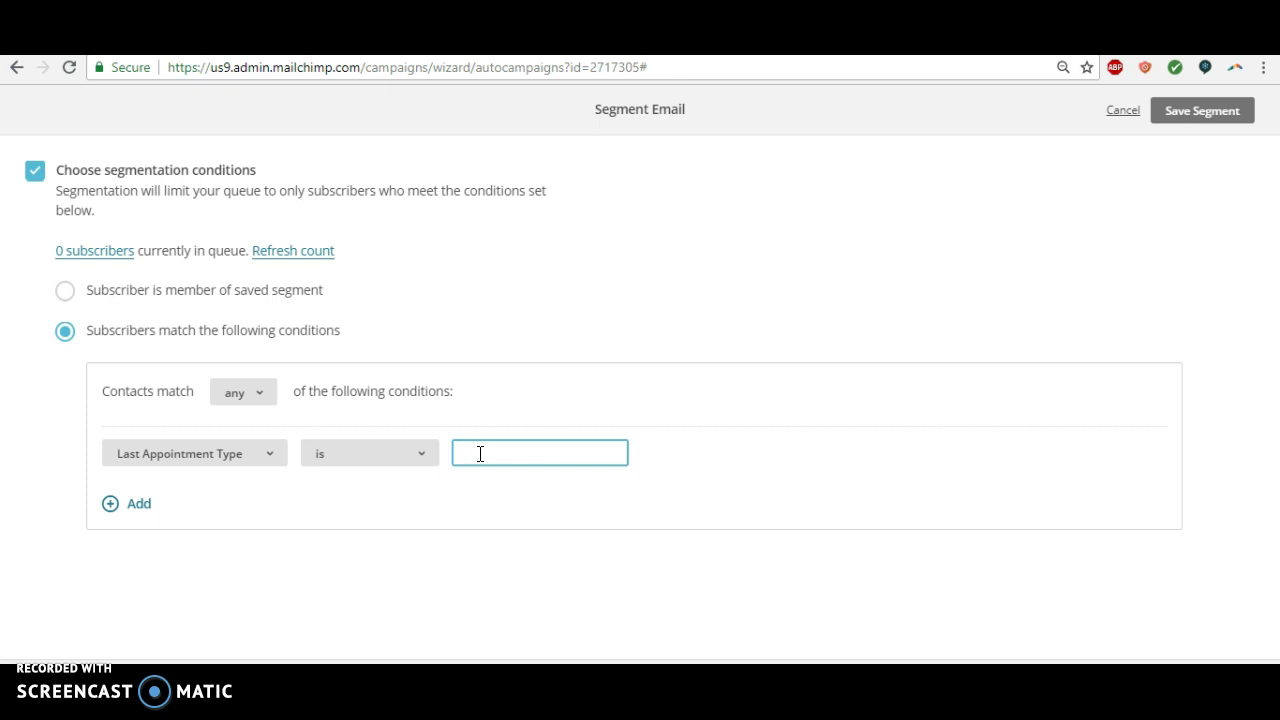
key(ctrl+Tab)
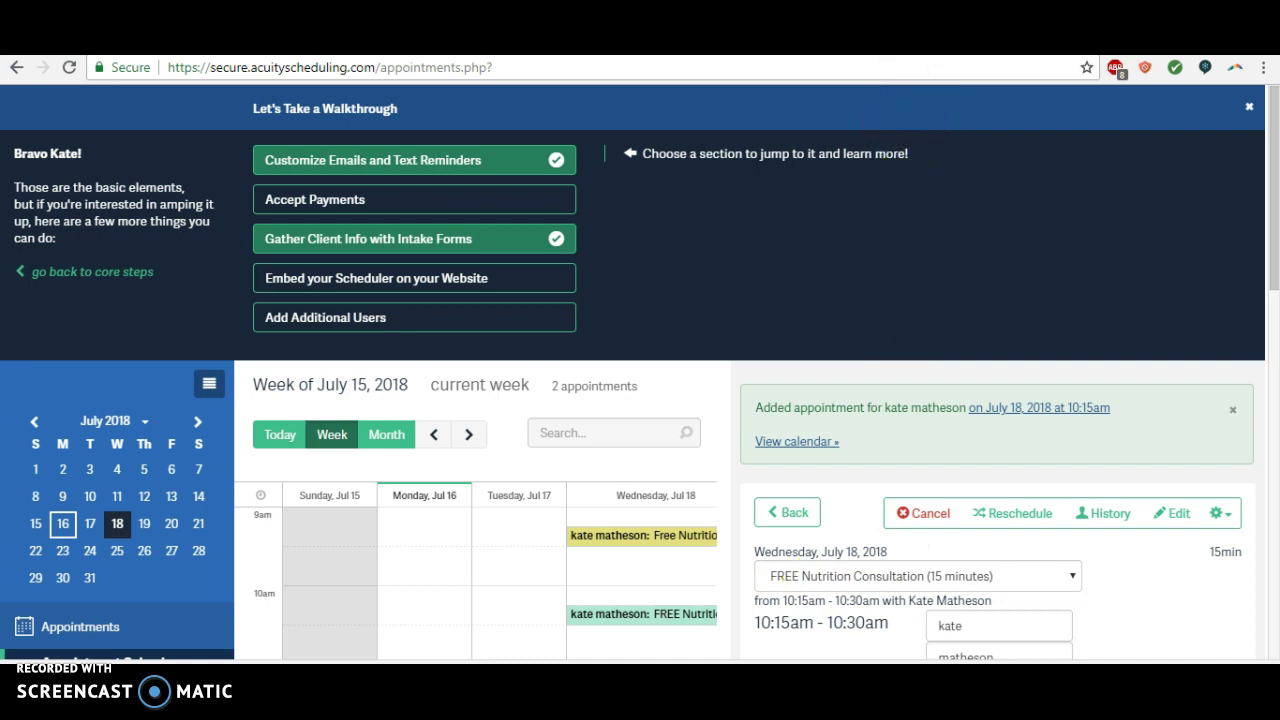
Step: Return to Mailchimp after checking the FREE Nutrition Consultation appointment type in Acuity
key(ctrl+Tab)
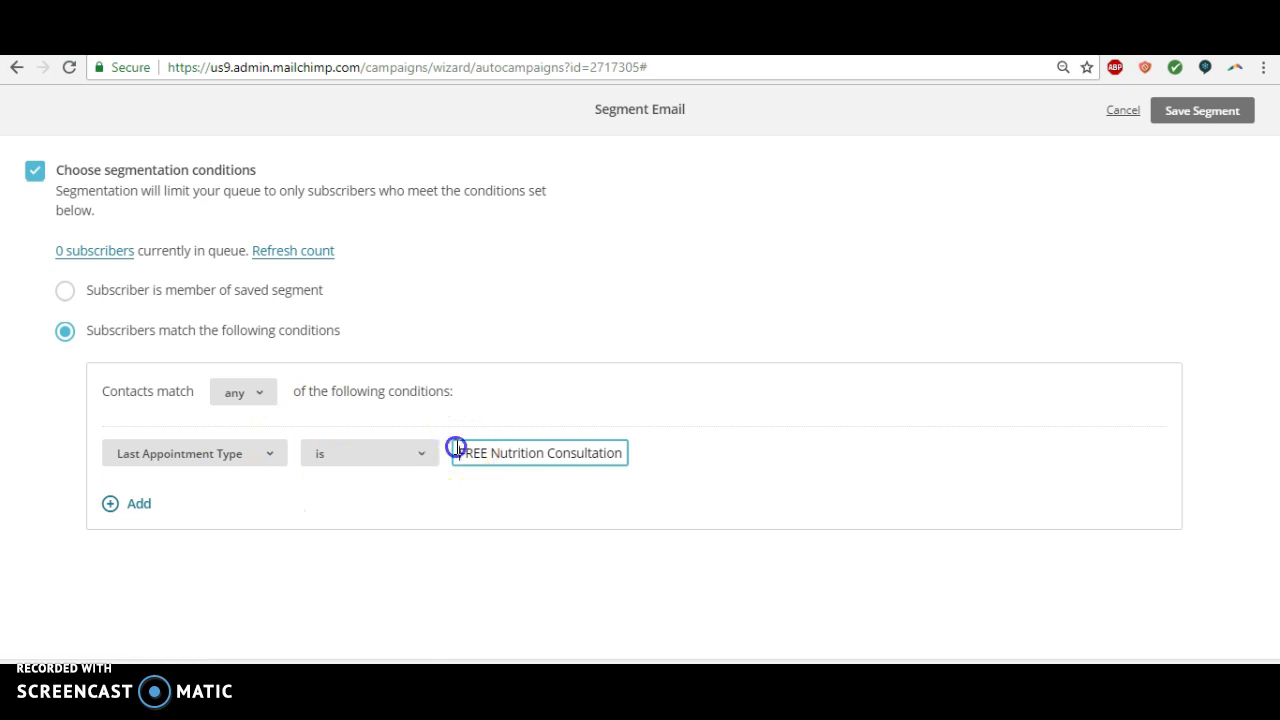
Step: Save Email #5's segment with Last Appointment Type is FREE Nutrition Consultation
drag(461, 449, 628, 472)
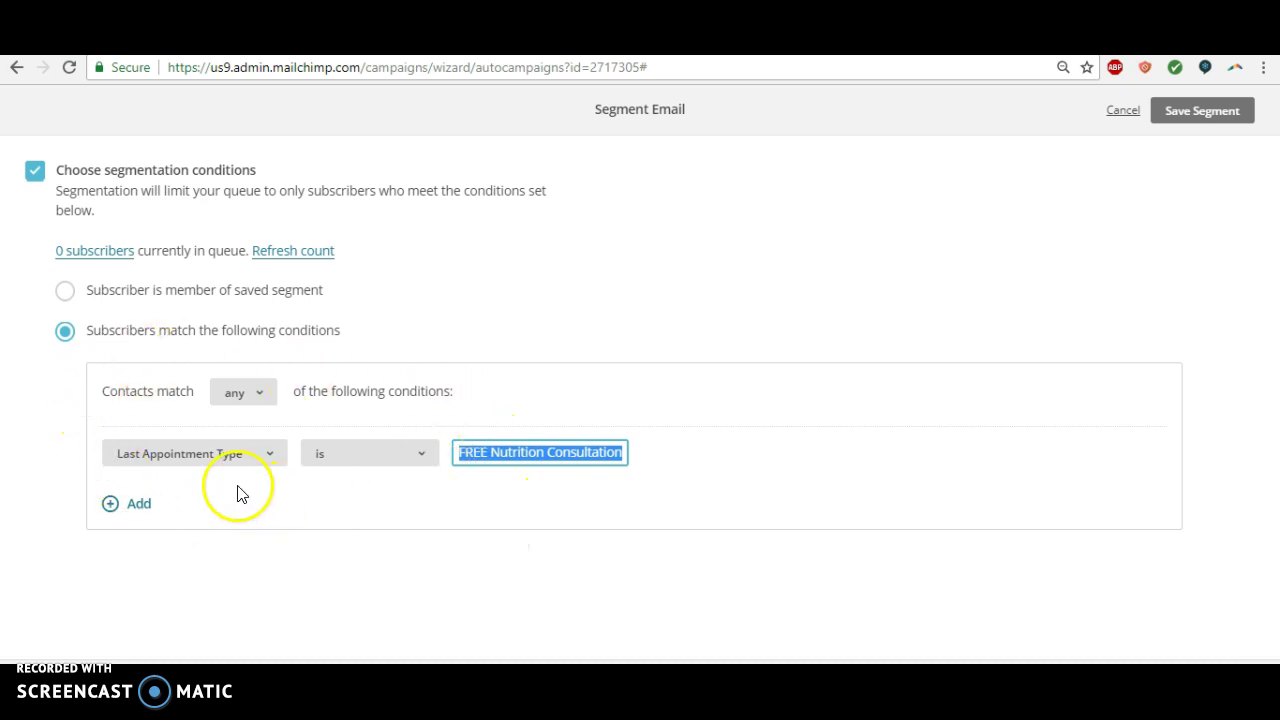
click(527, 490)
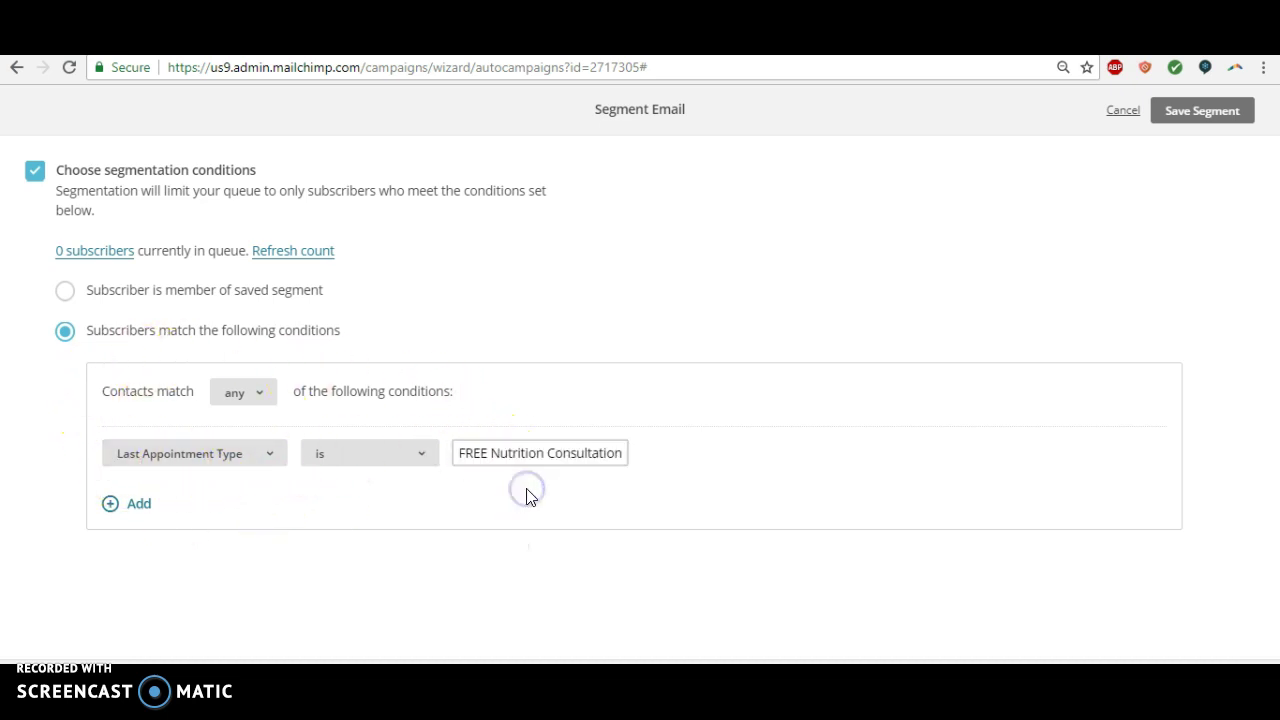
click(1175, 119)
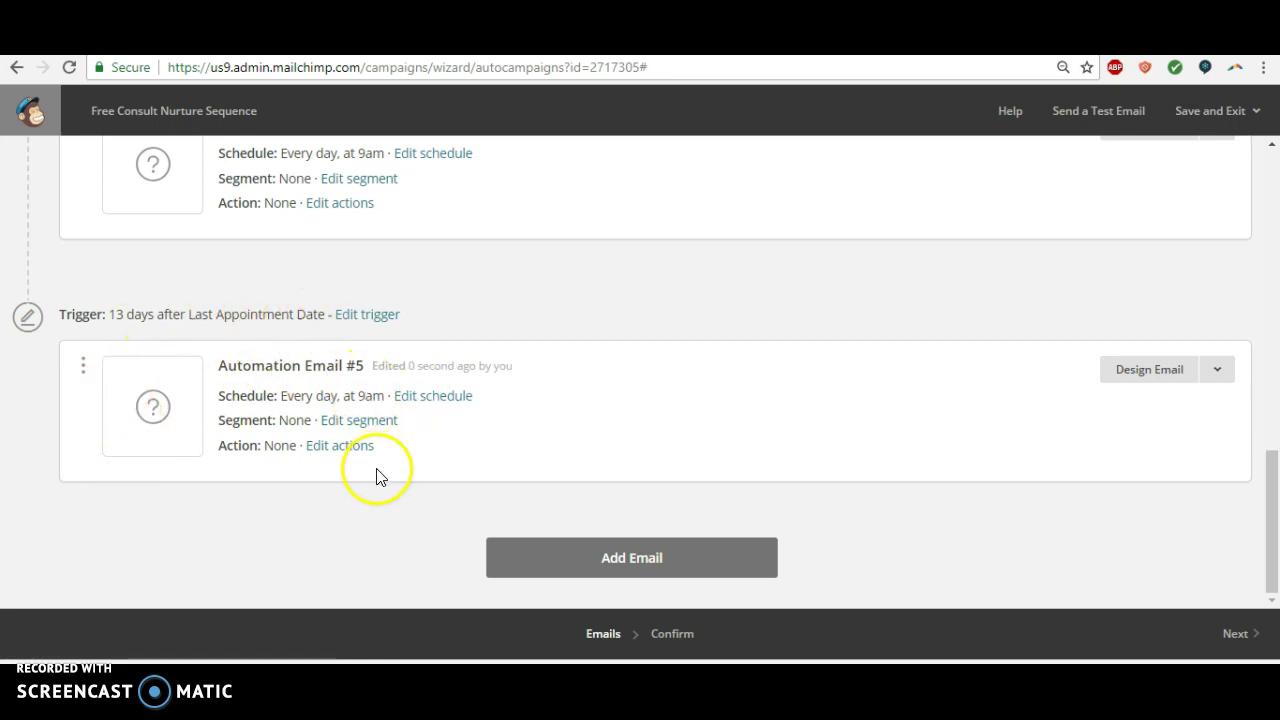
Step: Save Automation Email #5's send schedule as every day at 9:00 AM
click(438, 398)
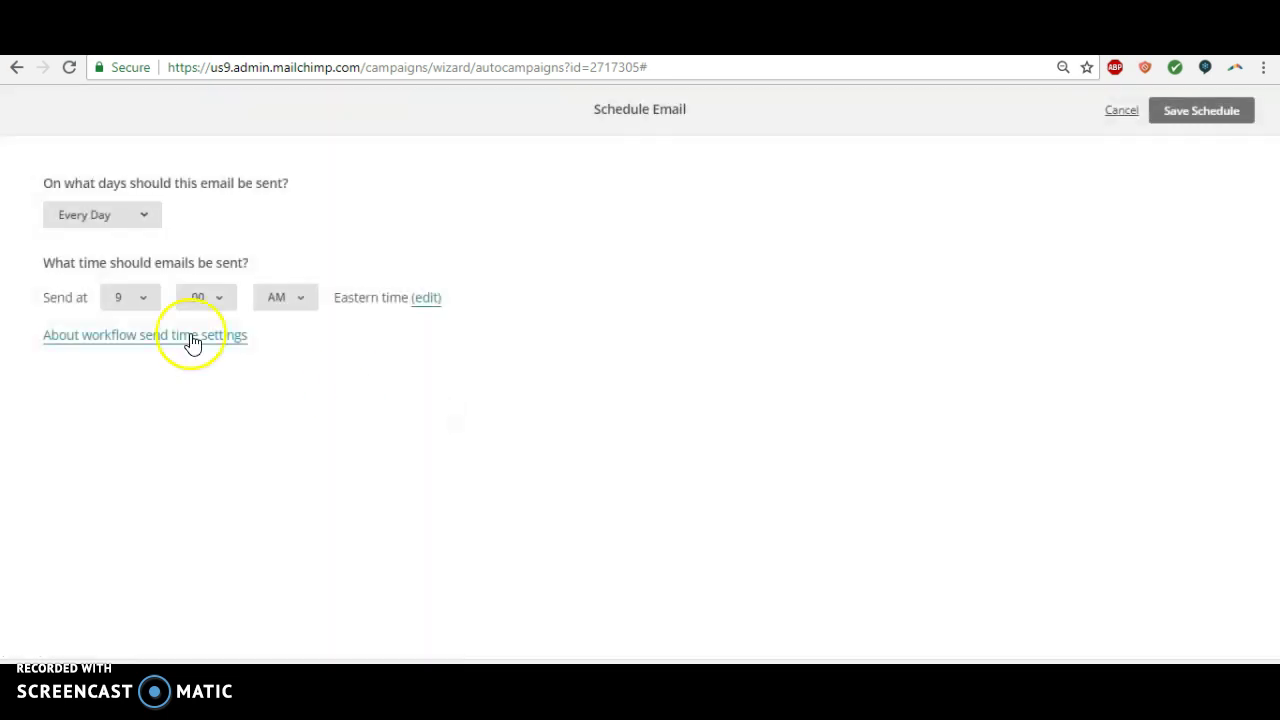
click(142, 220)
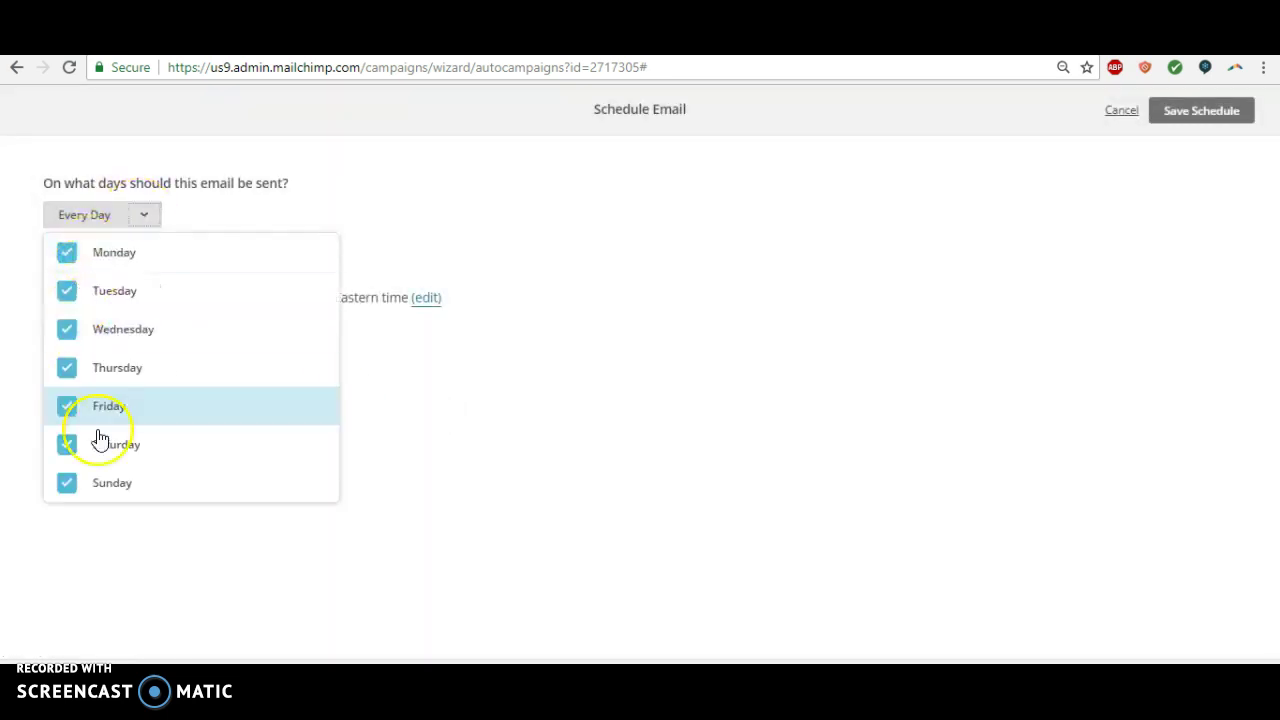
click(320, 200)
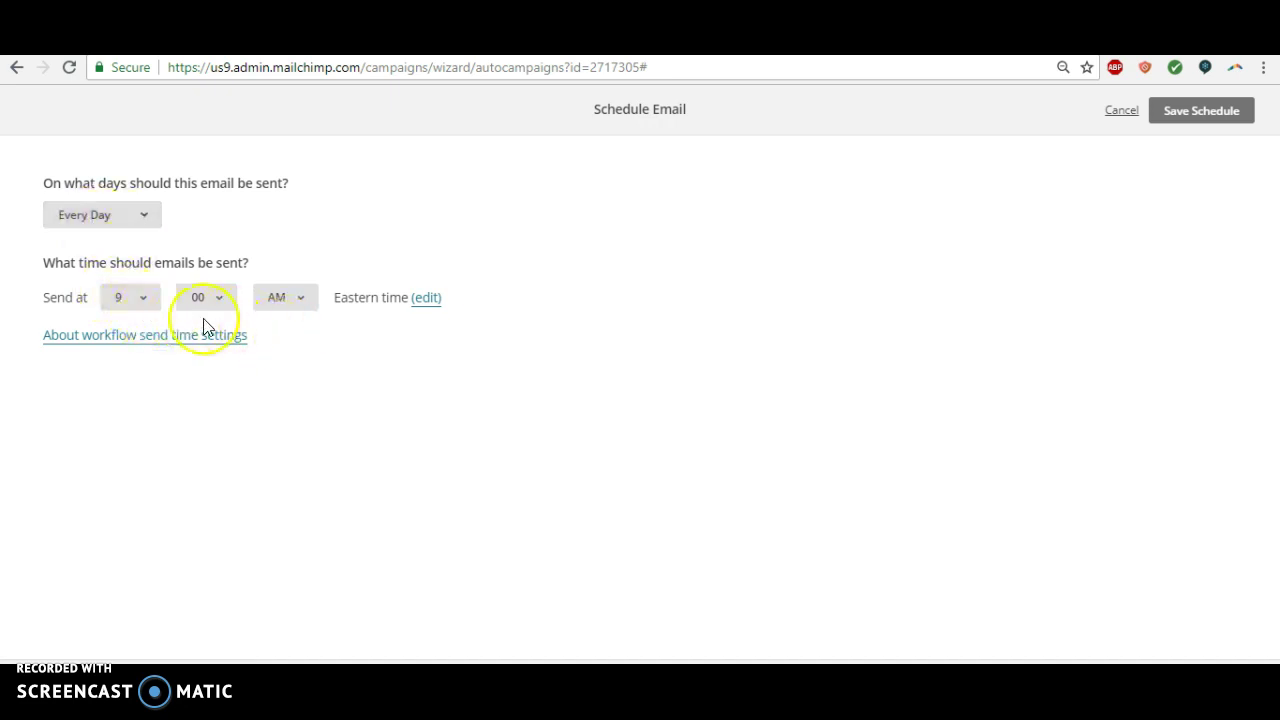
click(1200, 118)
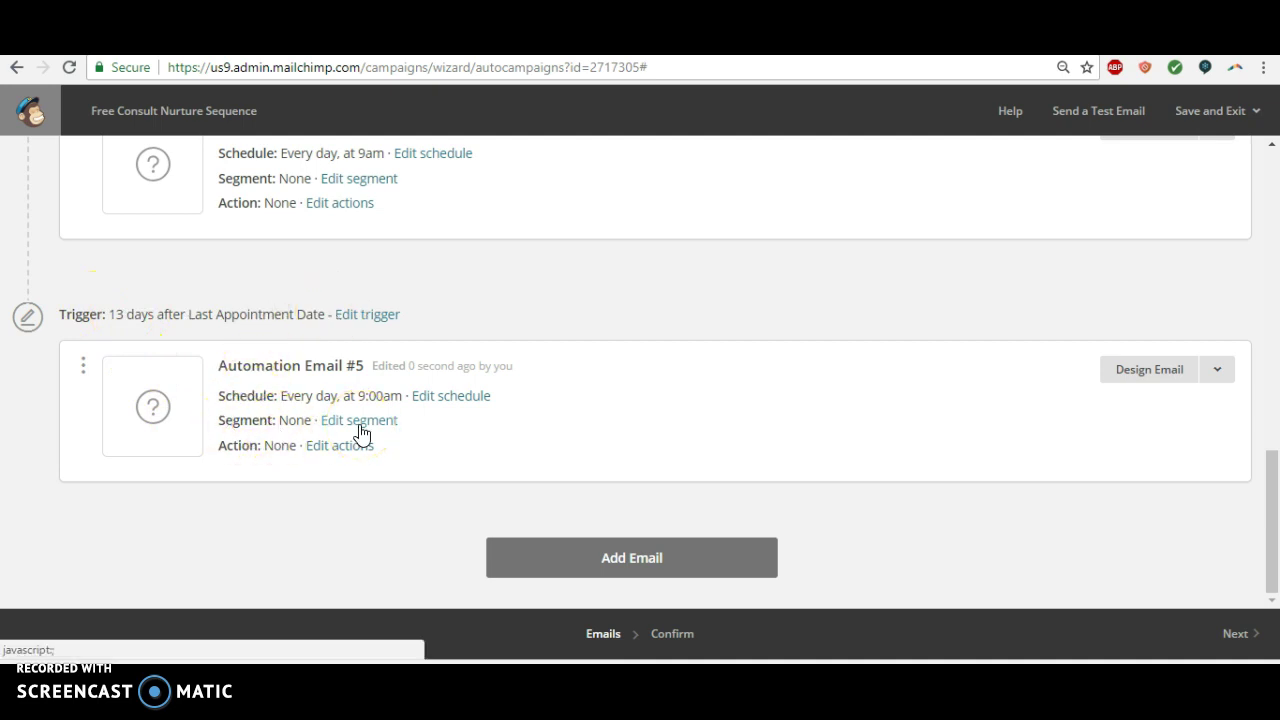
Step: Give Automation Email #4 a saved segment: Last Appointment Type is FREE Nutrition Consultation
drag(1271, 491, 1274, 412)
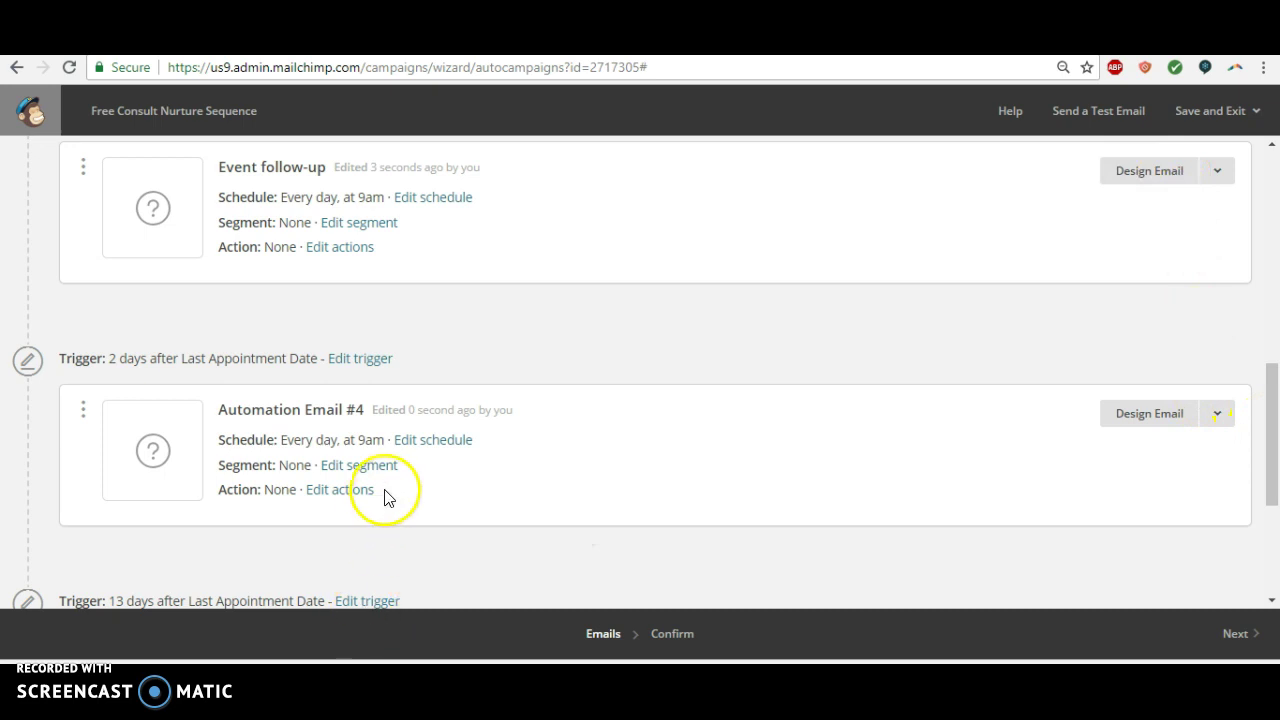
click(357, 466)
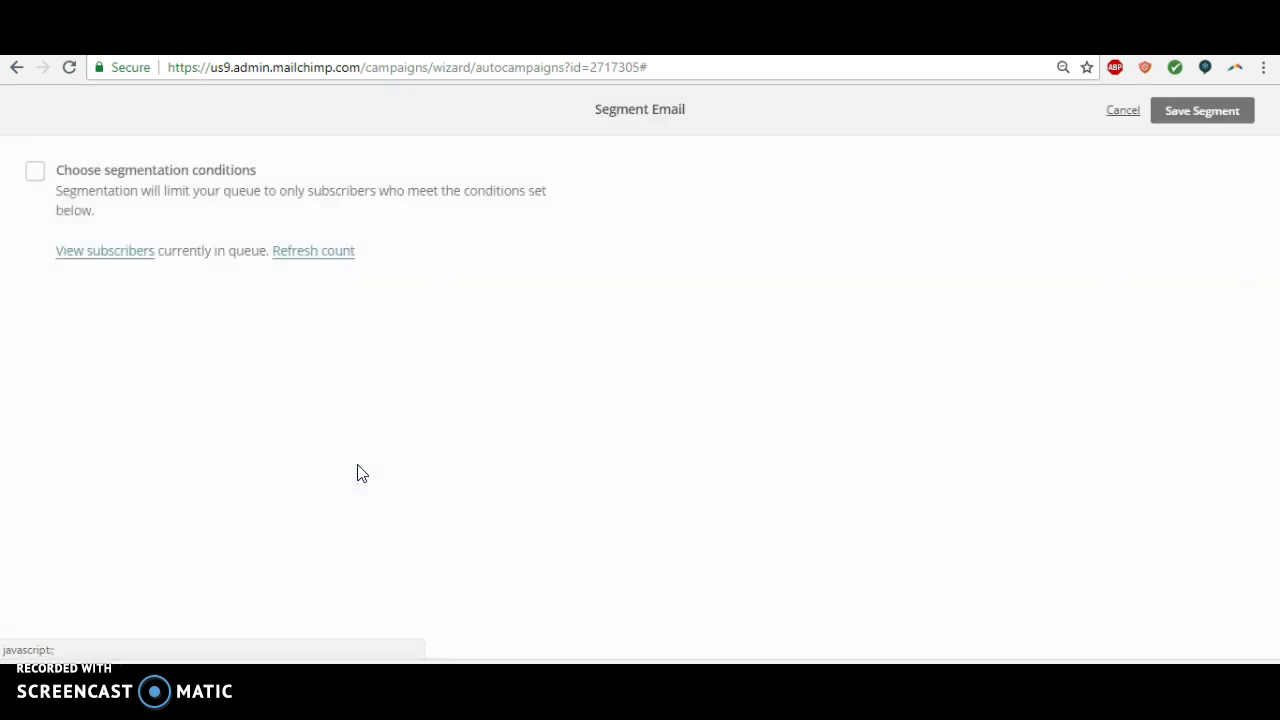
click(33, 175)
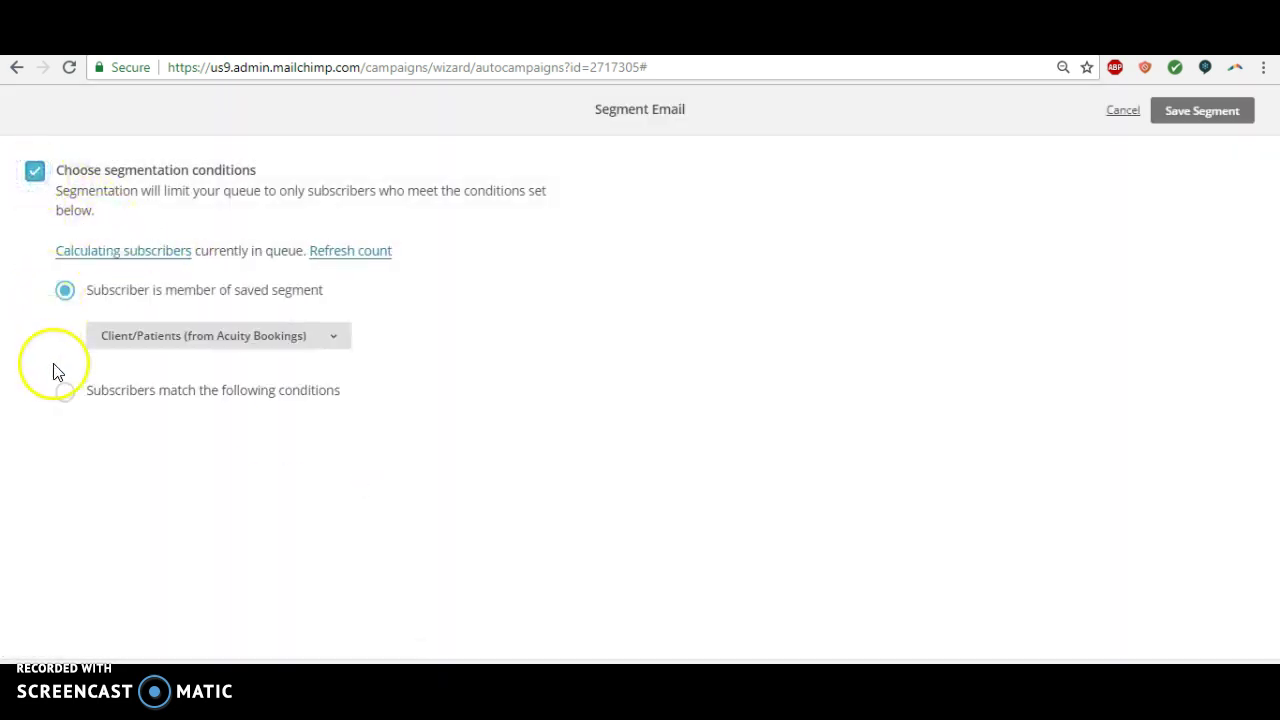
click(66, 391)
click(175, 458)
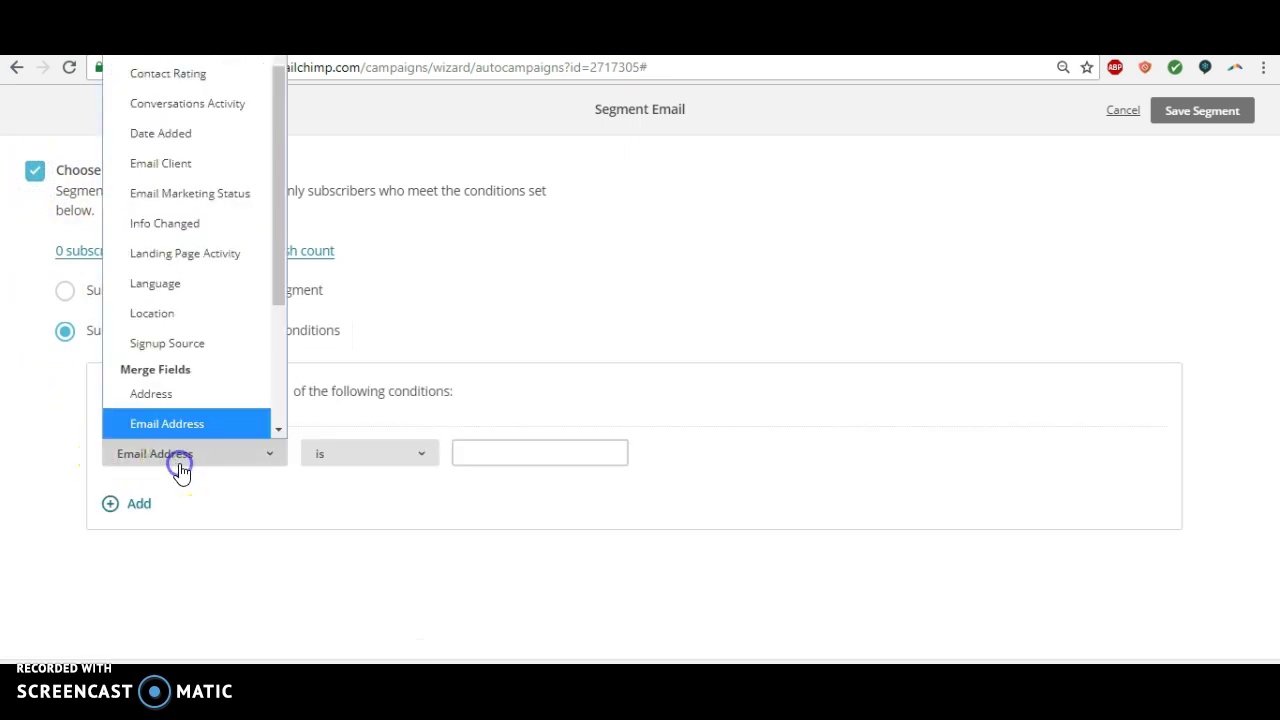
click(283, 257)
drag(283, 257, 280, 360)
click(240, 350)
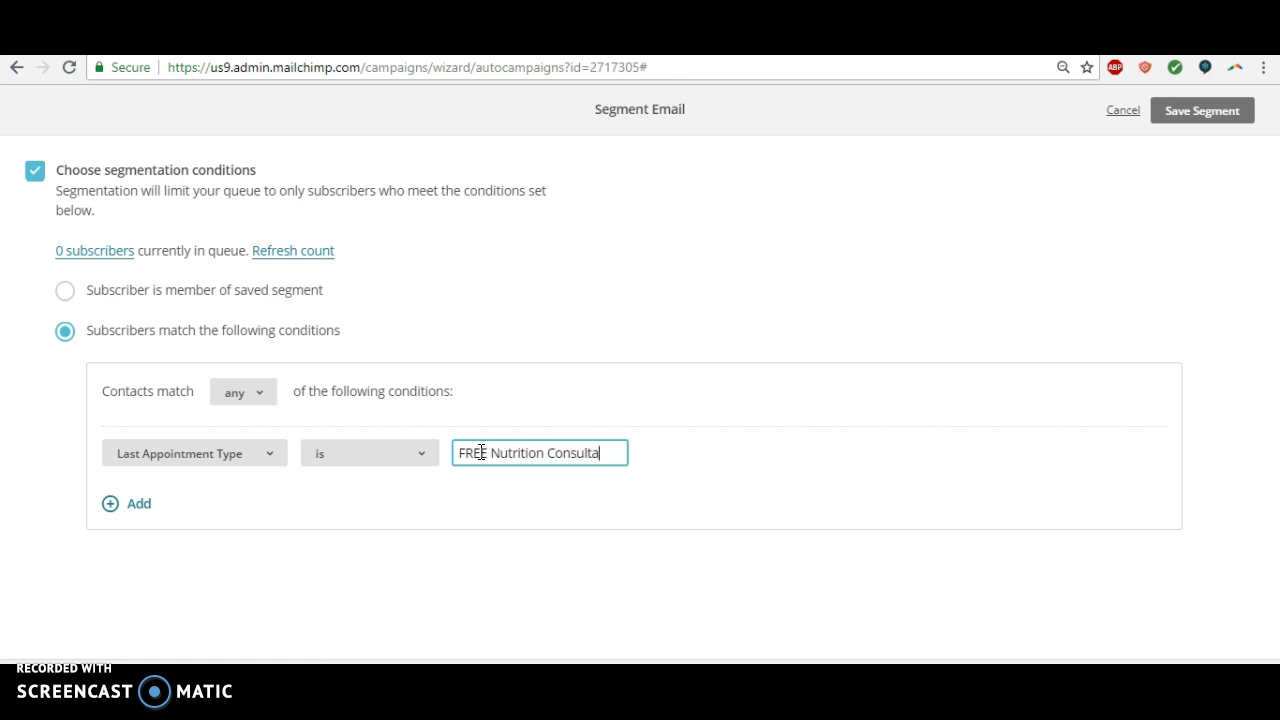
triple_click(480, 453)
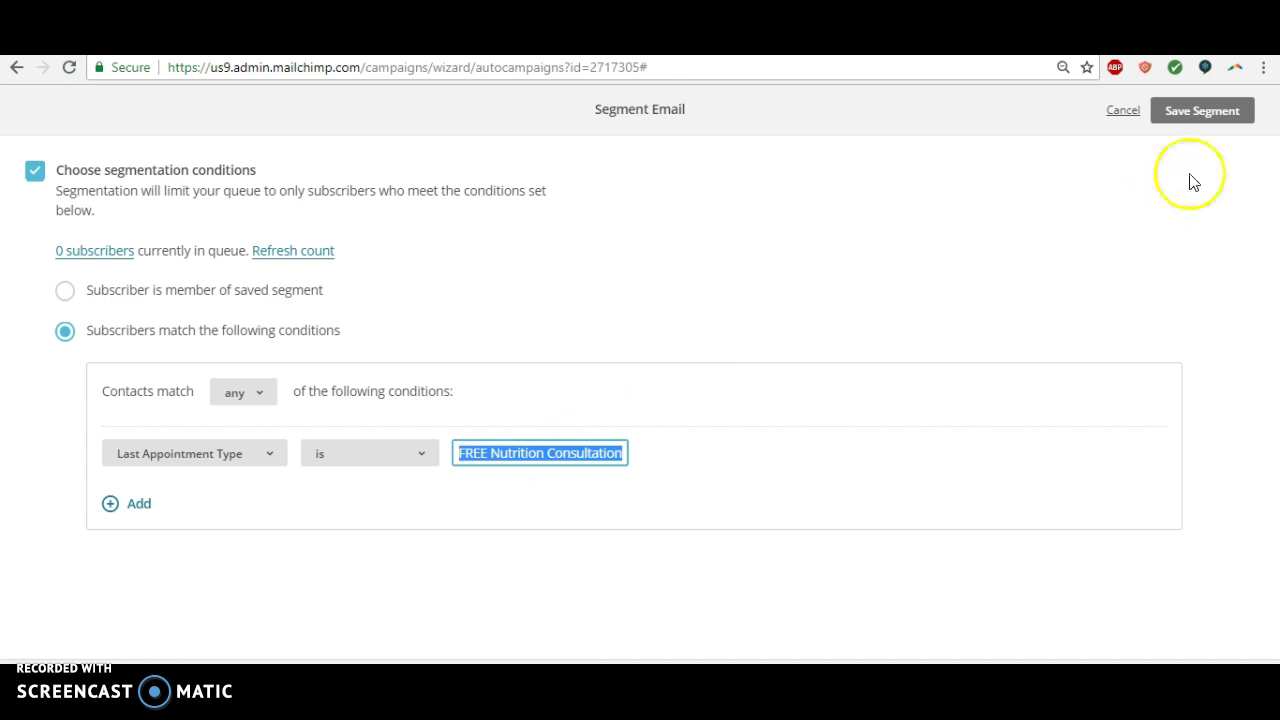
click(1188, 112)
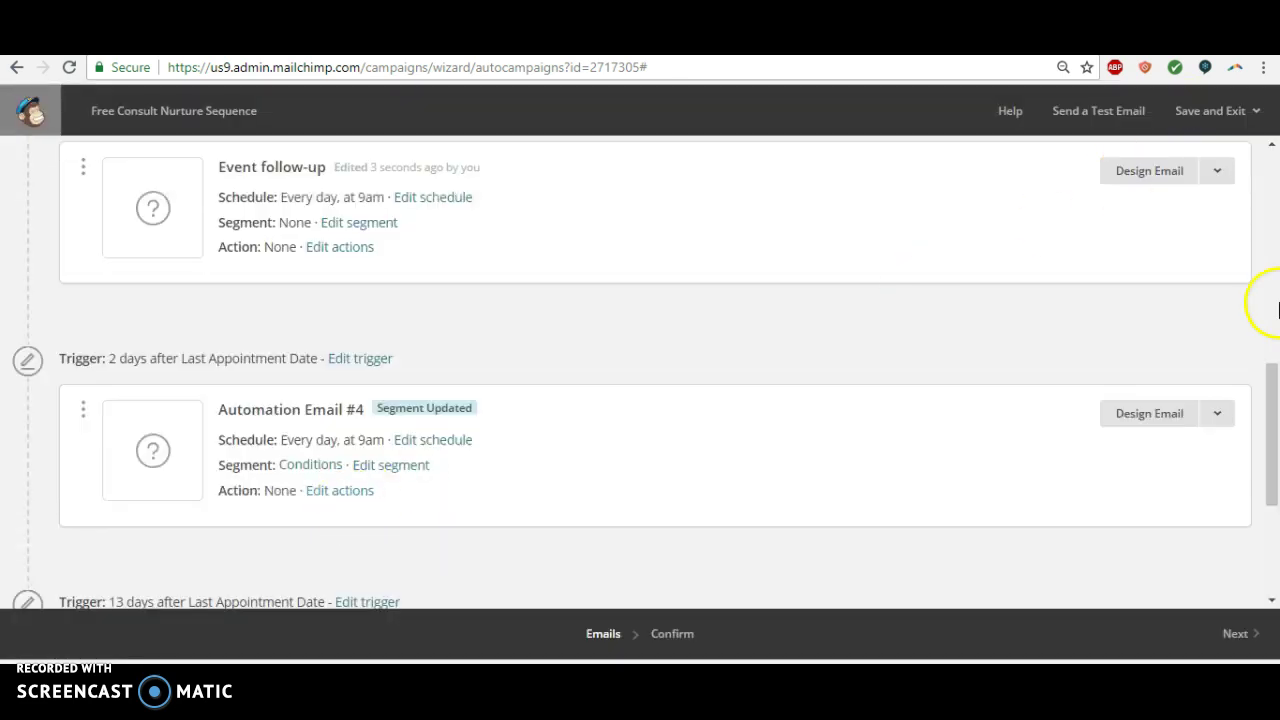
Step: Set Automation Email #4 to wait 9 days after Last Appointment Date
drag(1270, 385, 1273, 423)
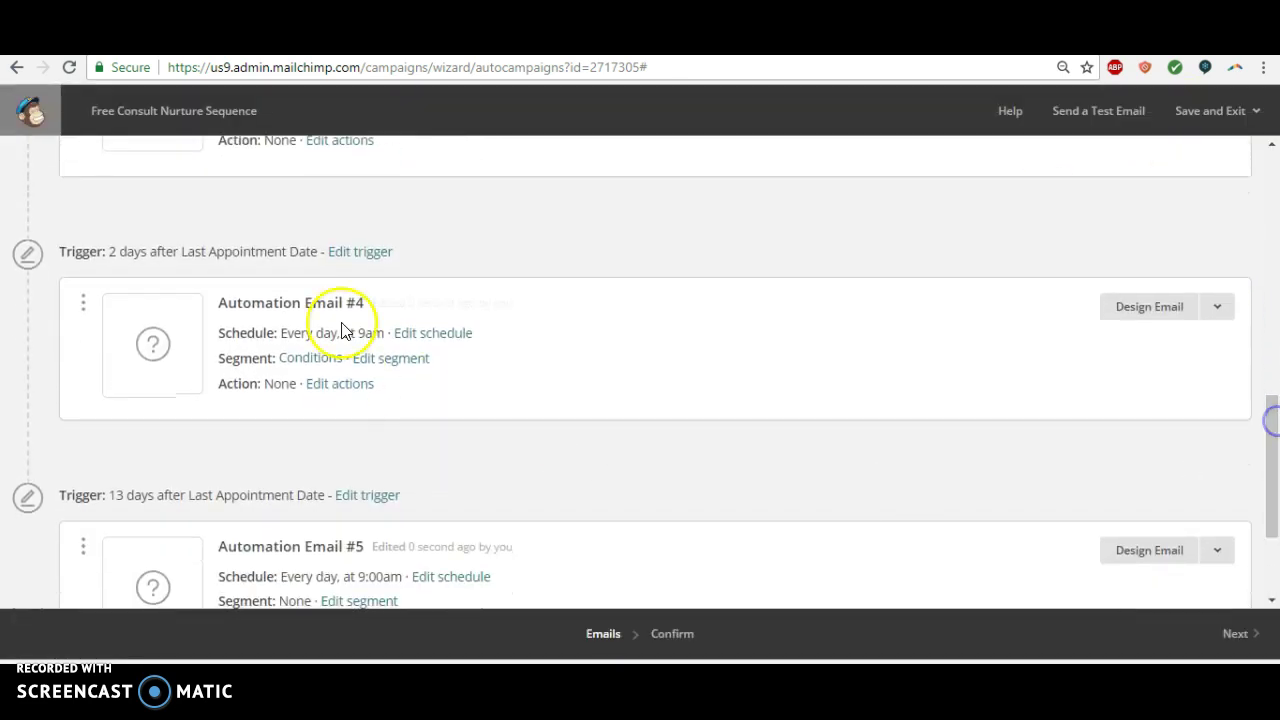
click(360, 252)
click(133, 323)
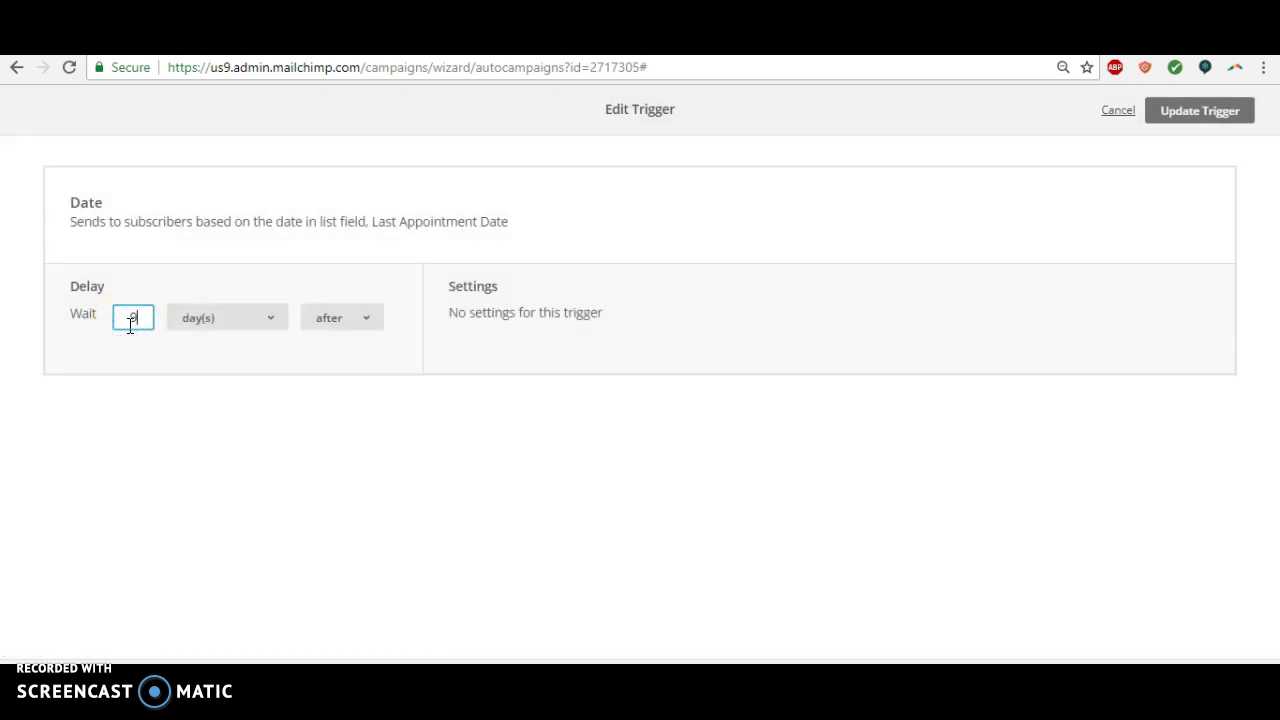
click(1190, 112)
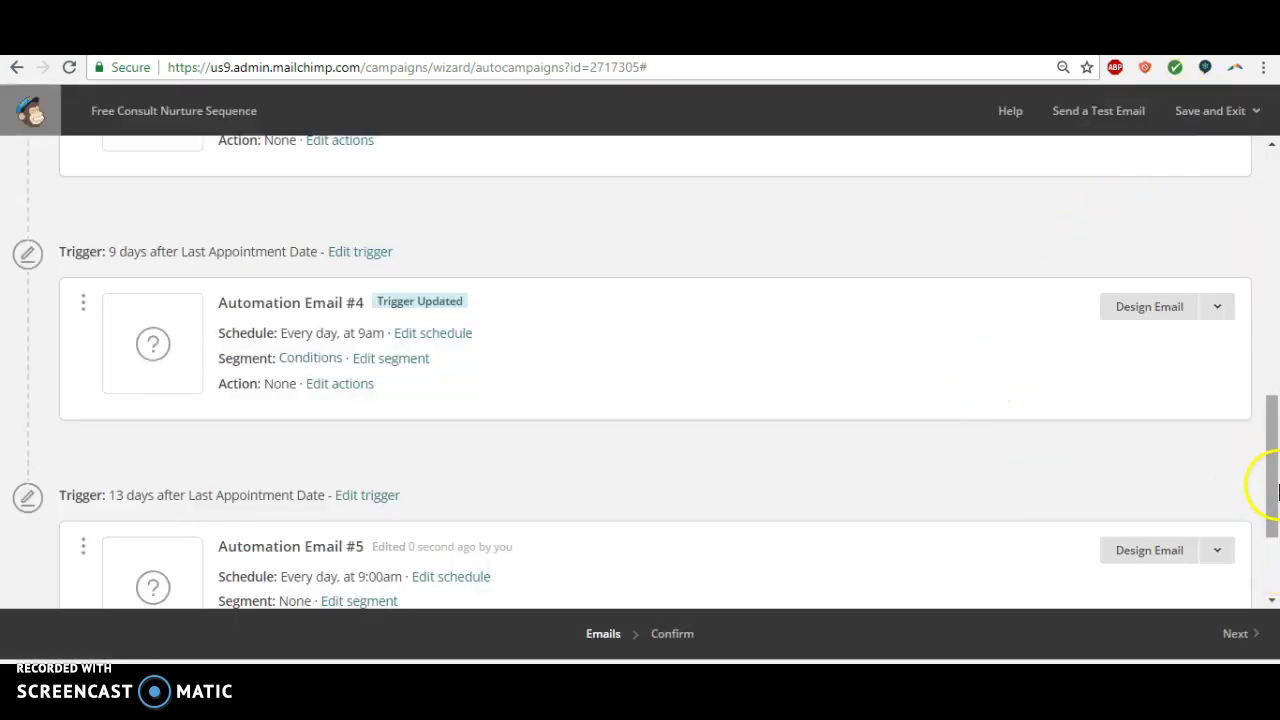
Step: Set the Event follow-up email to wait 6 days after Last Appointment Date
drag(1274, 490, 1274, 408)
click(348, 284)
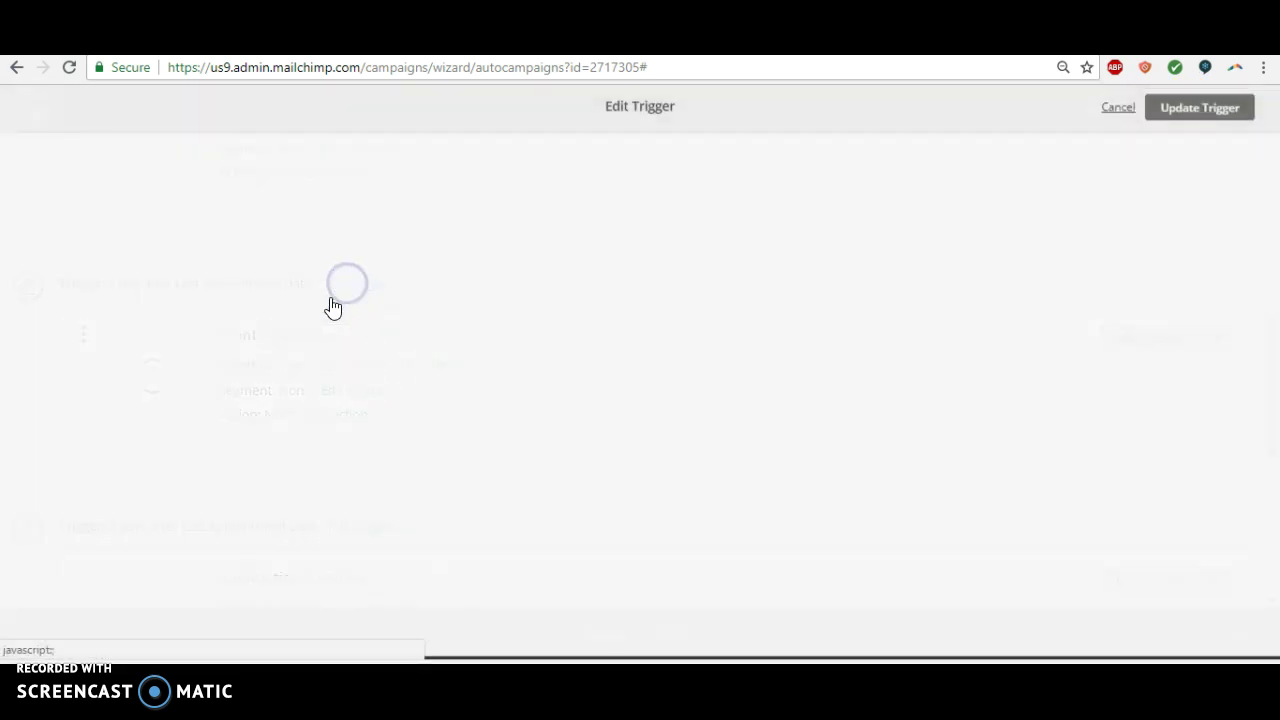
click(123, 308)
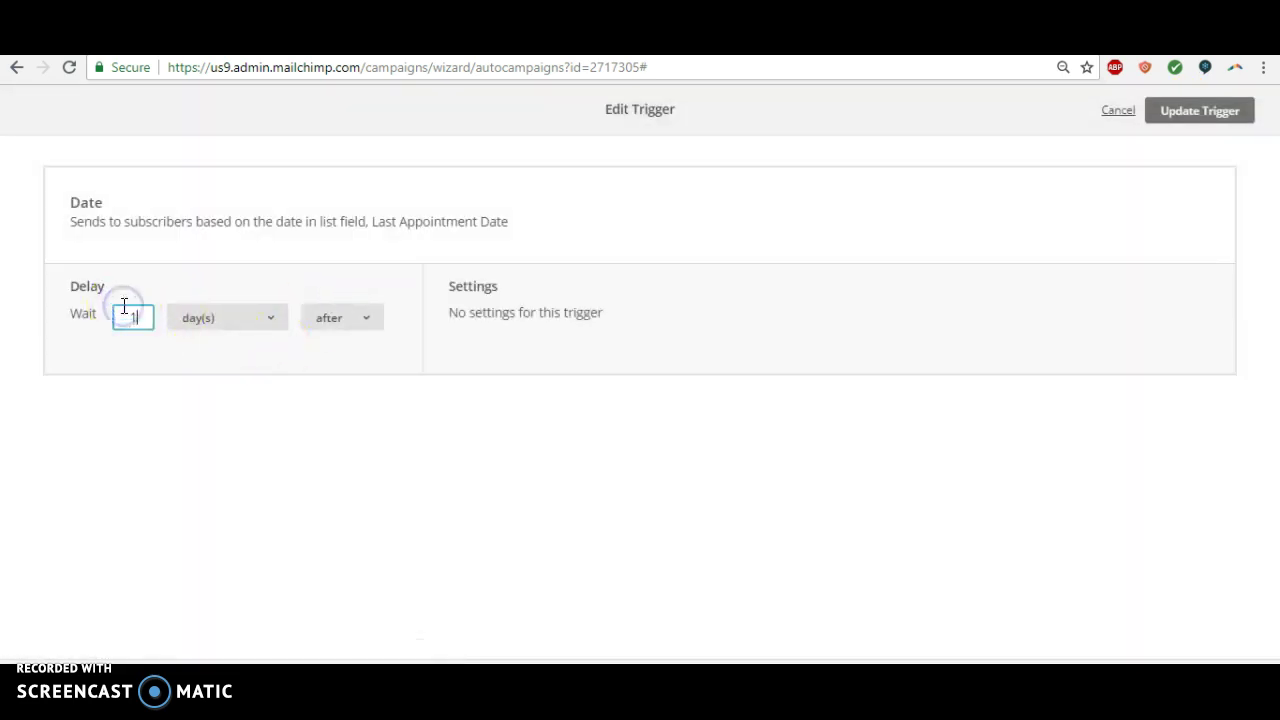
text(6)
click(1170, 113)
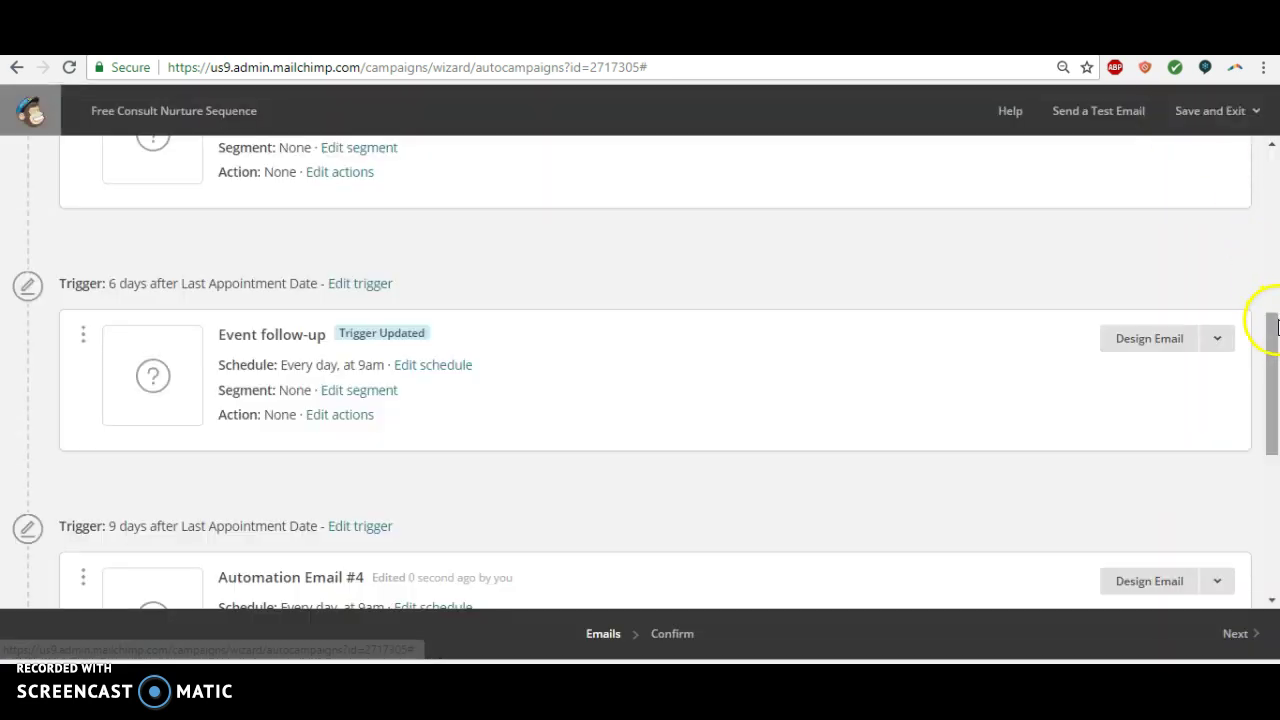
Step: Add and save an Event follow-up segment: Last Appointment Type is FREE Nutrition Consultation
drag(1271, 322, 1274, 332)
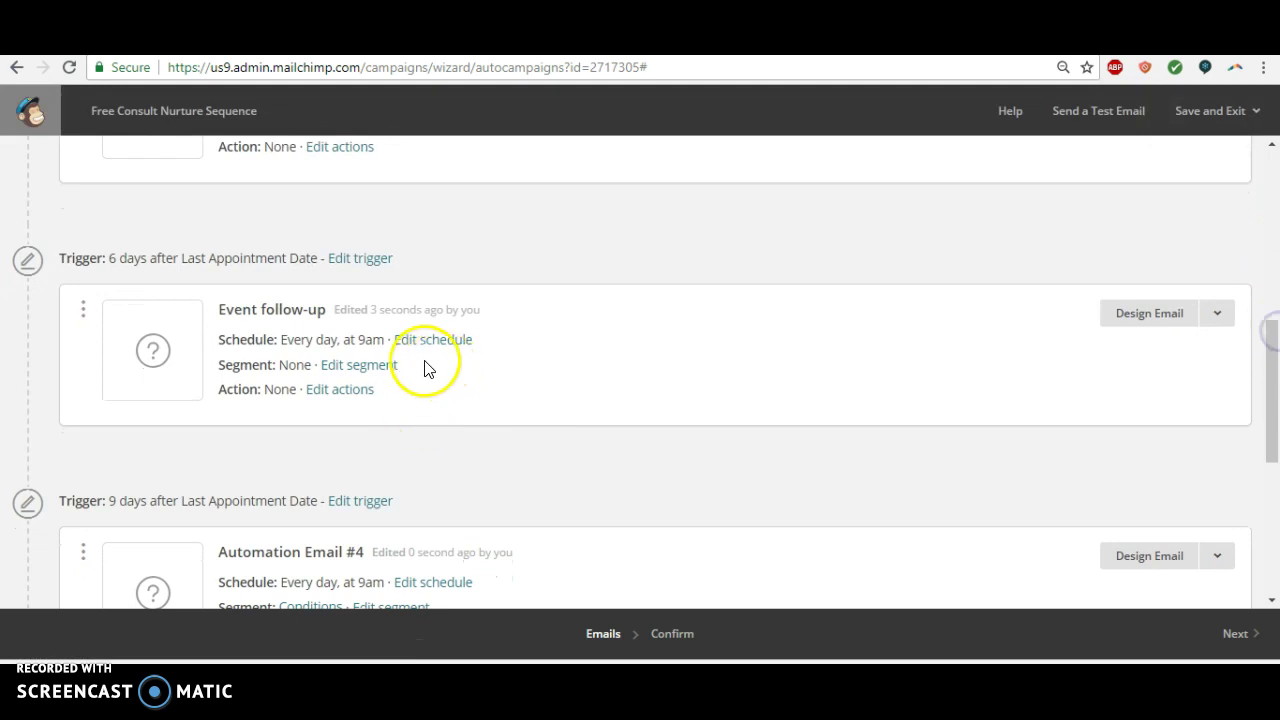
click(380, 371)
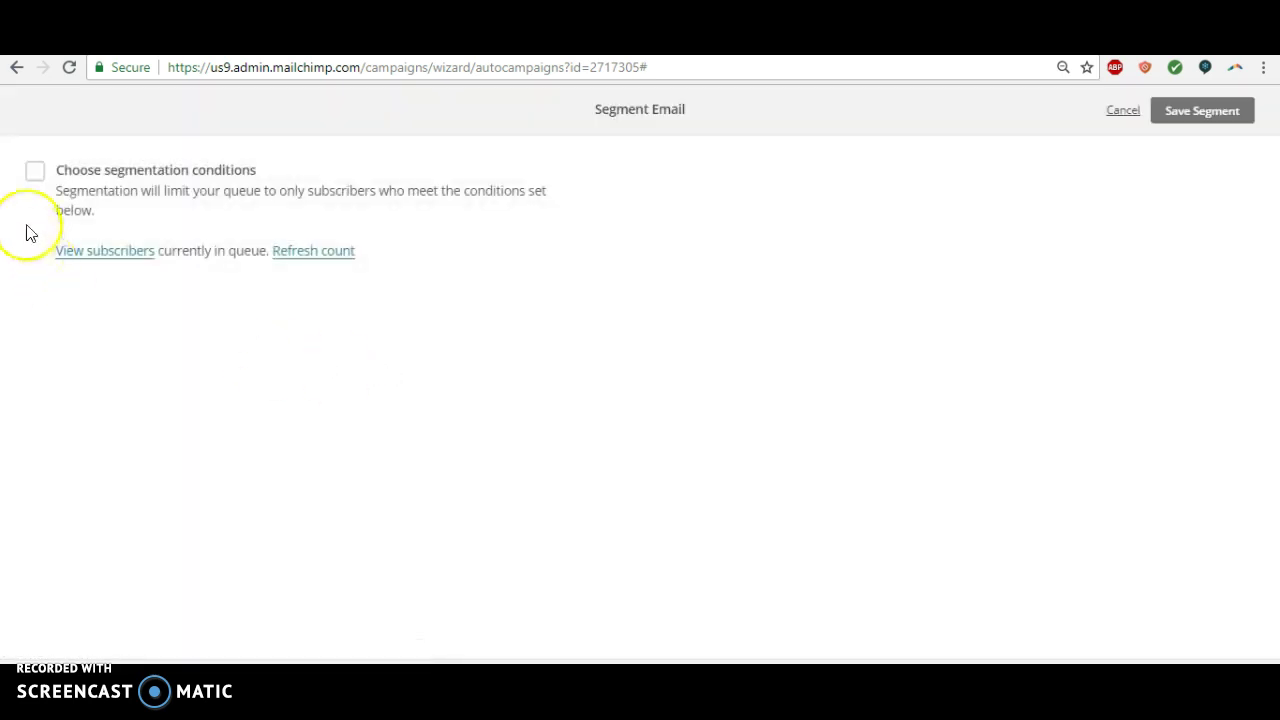
click(33, 175)
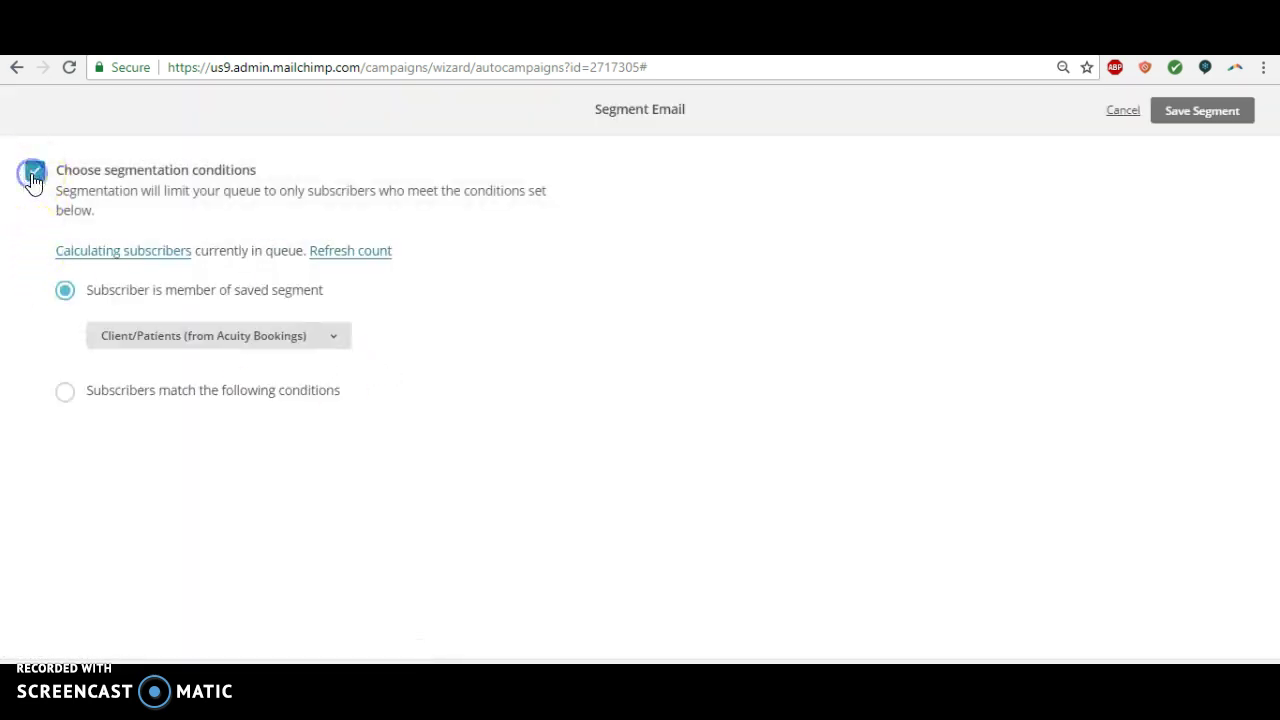
click(65, 391)
click(225, 456)
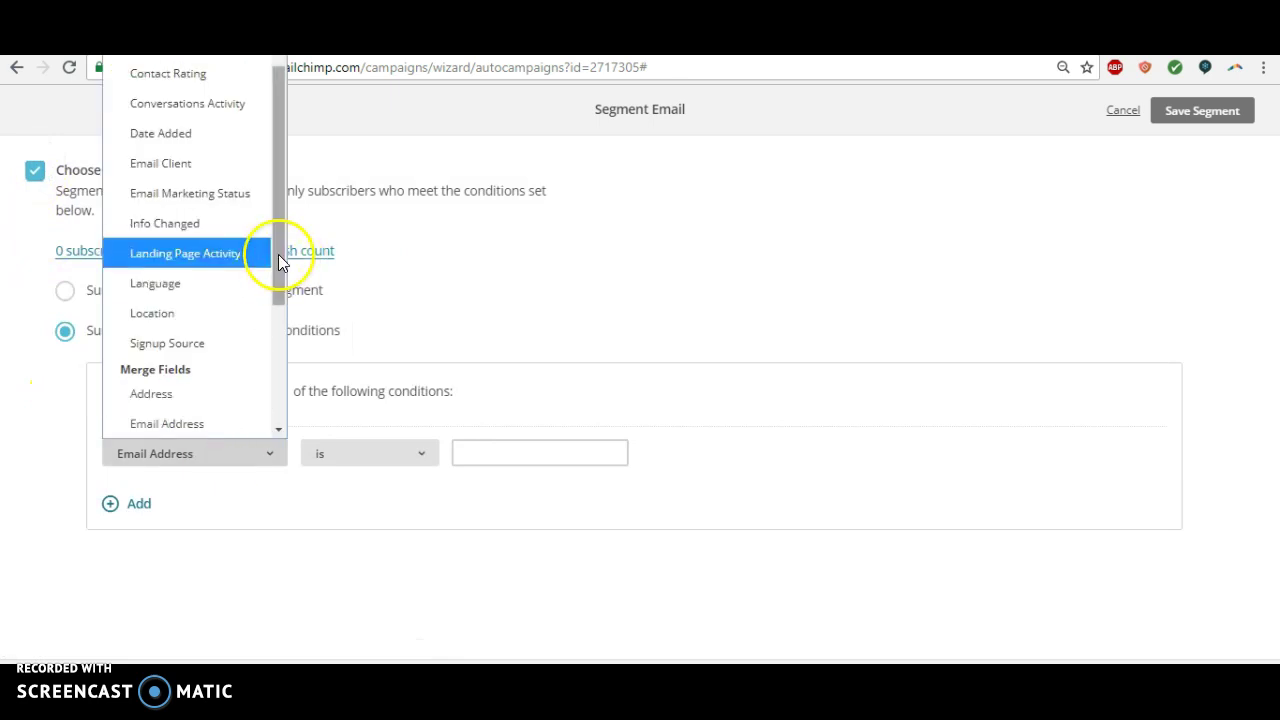
drag(279, 254, 281, 358)
click(232, 340)
click(491, 450)
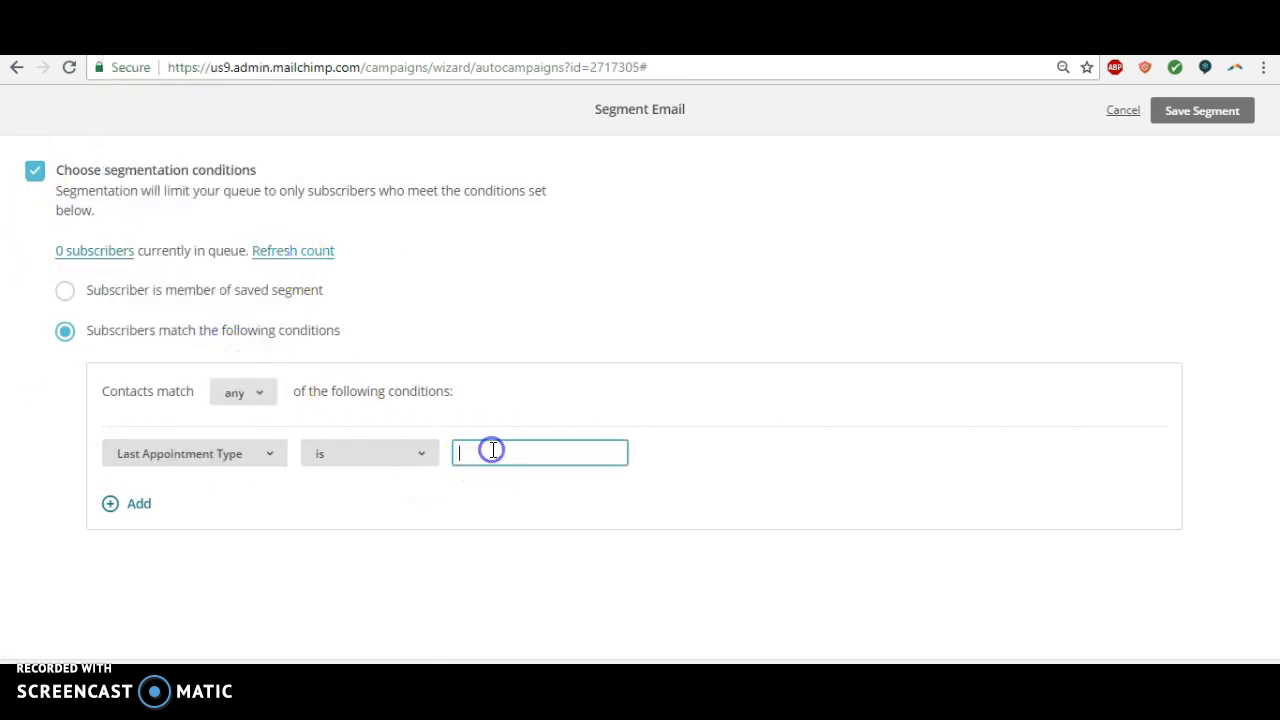
text(FREE Nutrition Consultation)
click(1222, 114)
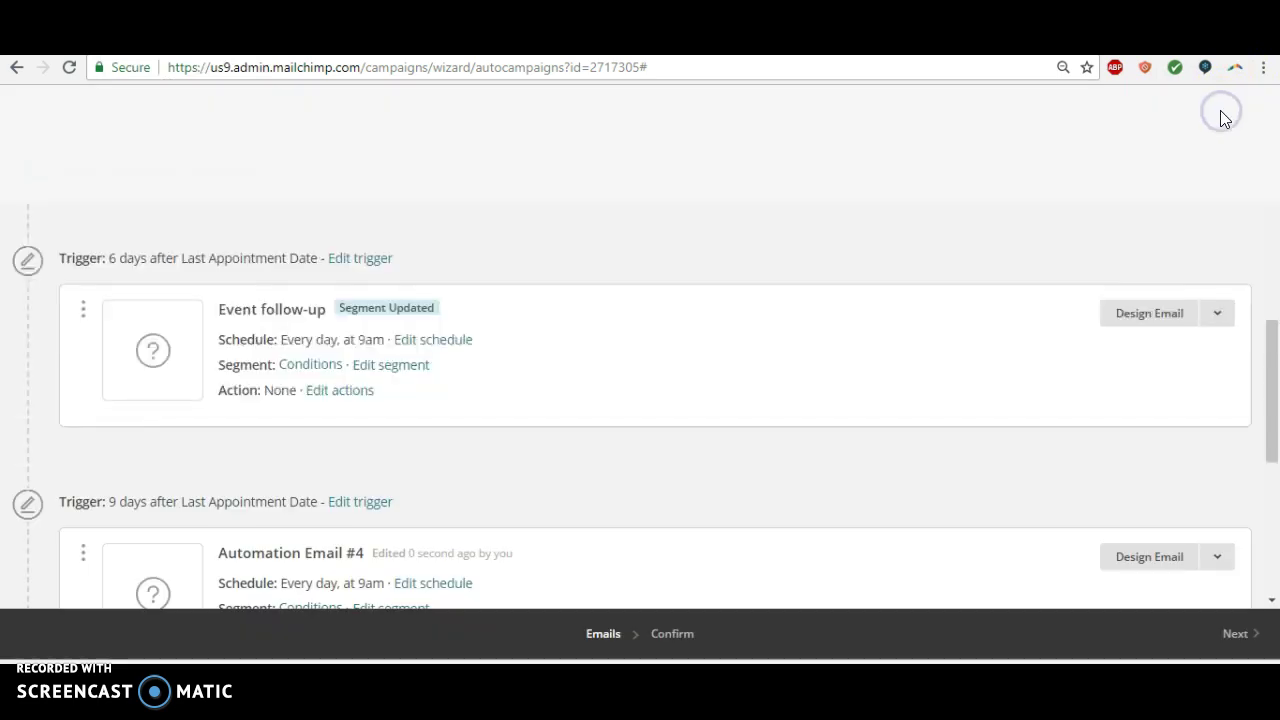
click(1275, 372)
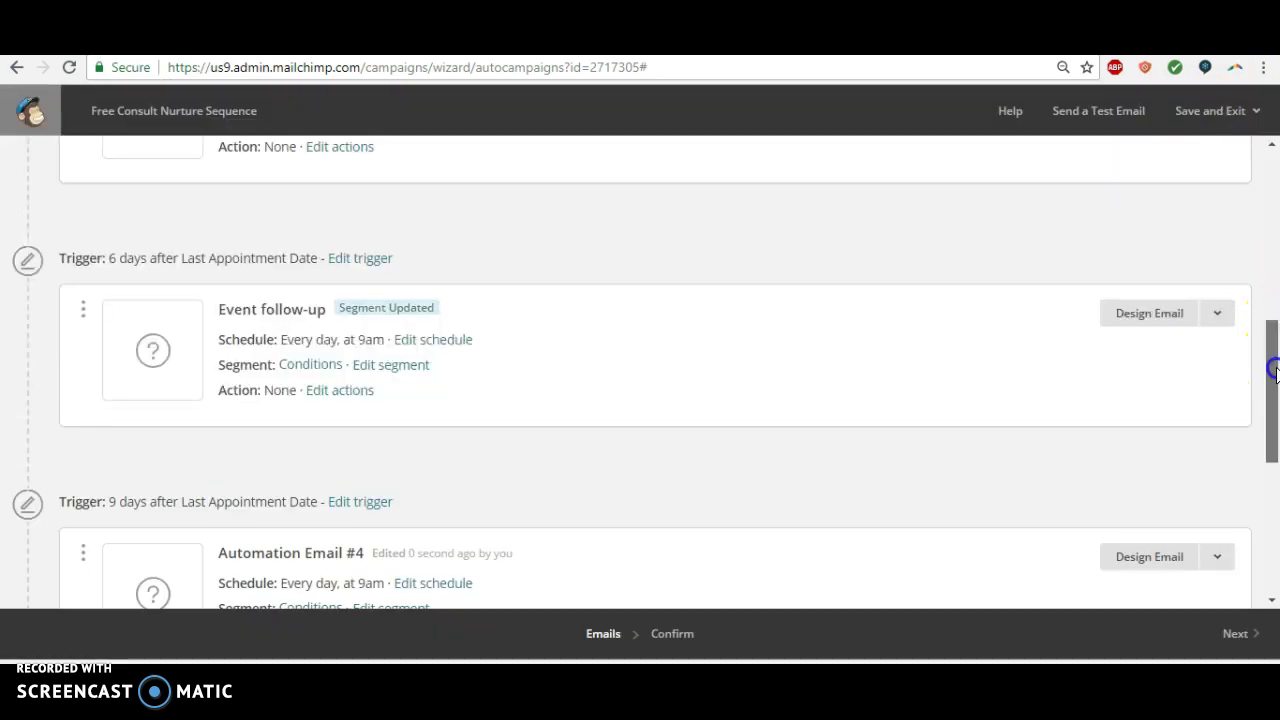
drag(1275, 372, 1275, 257)
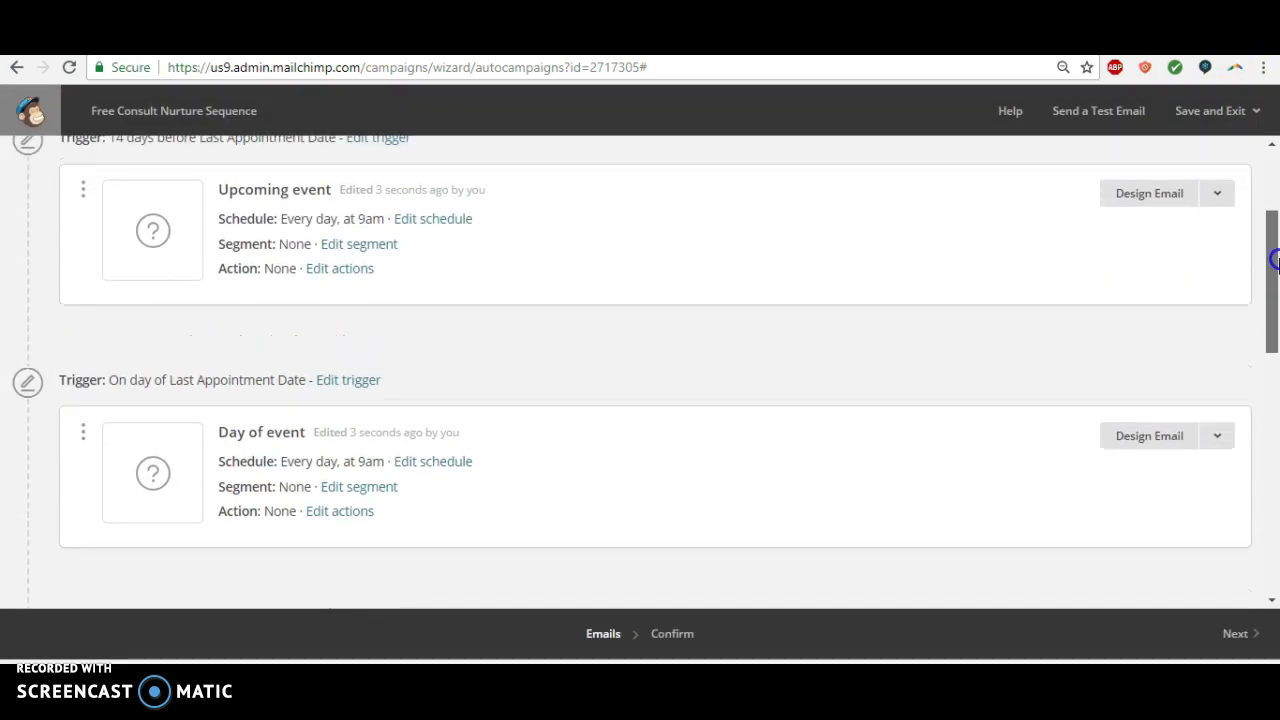
Step: Make the Day of event email send 3 days after Last Appointment Date
click(336, 387)
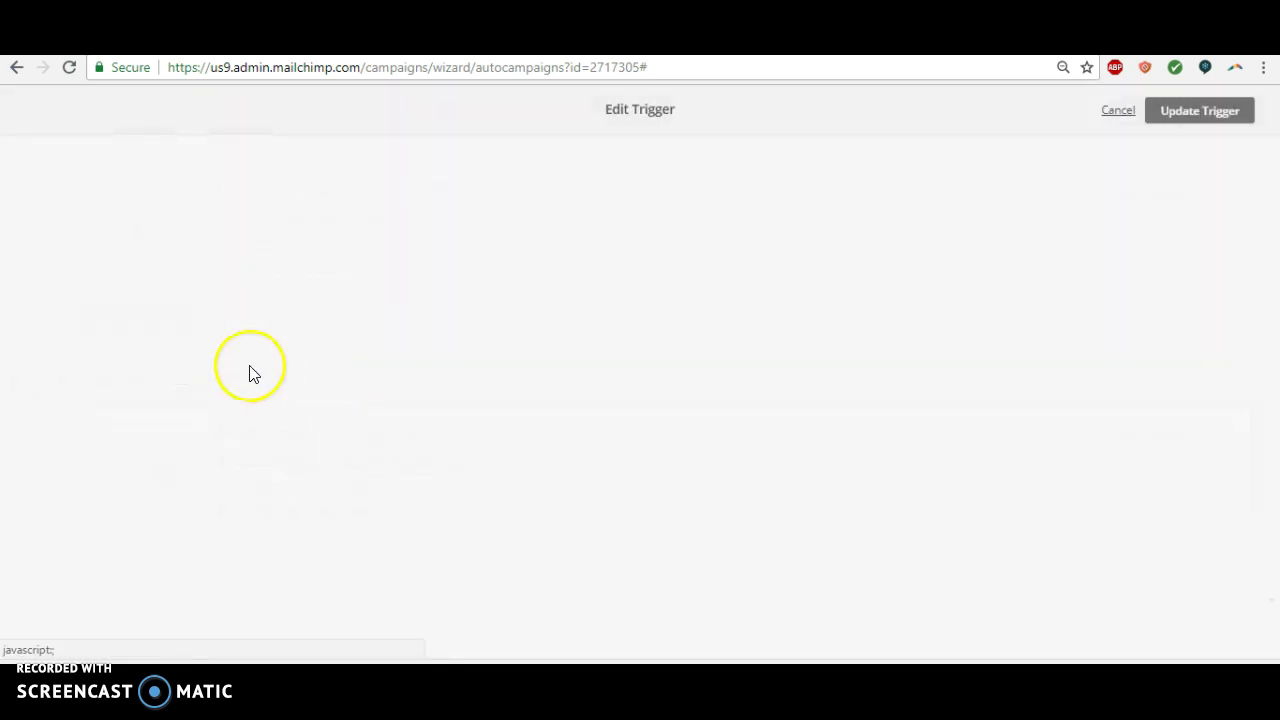
click(173, 321)
click(146, 377)
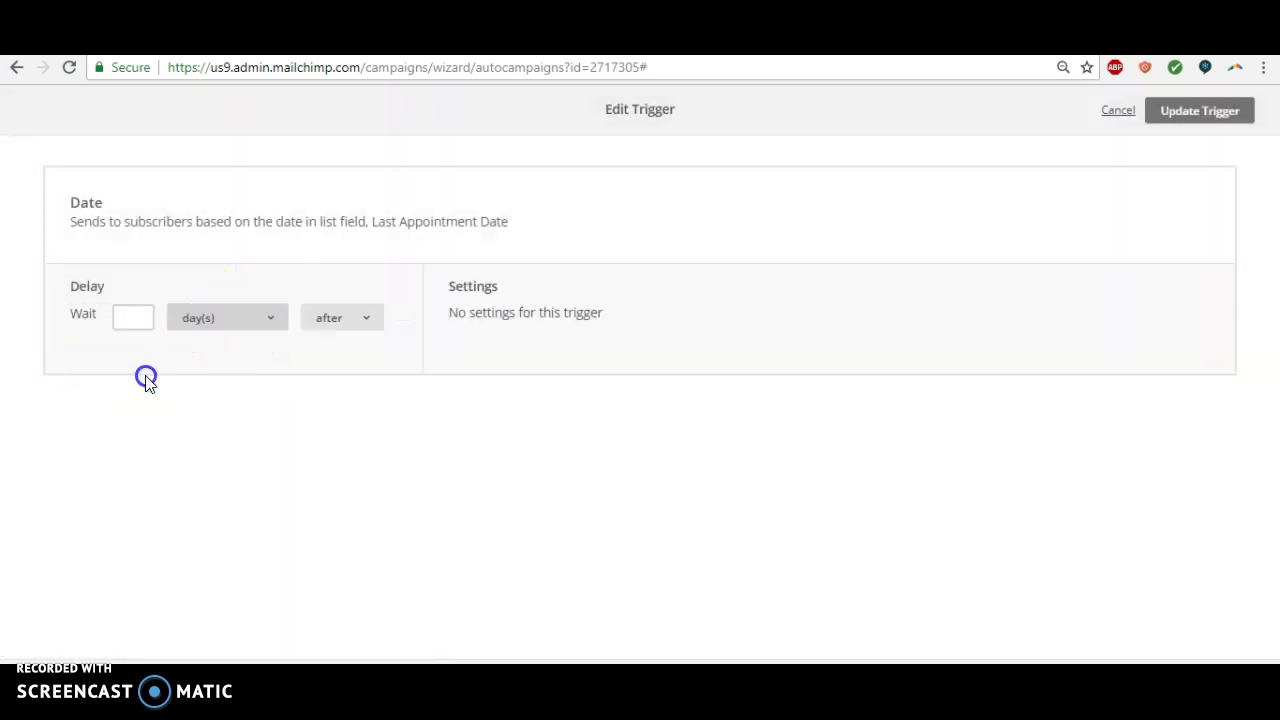
click(128, 316)
text(3)
click(1166, 115)
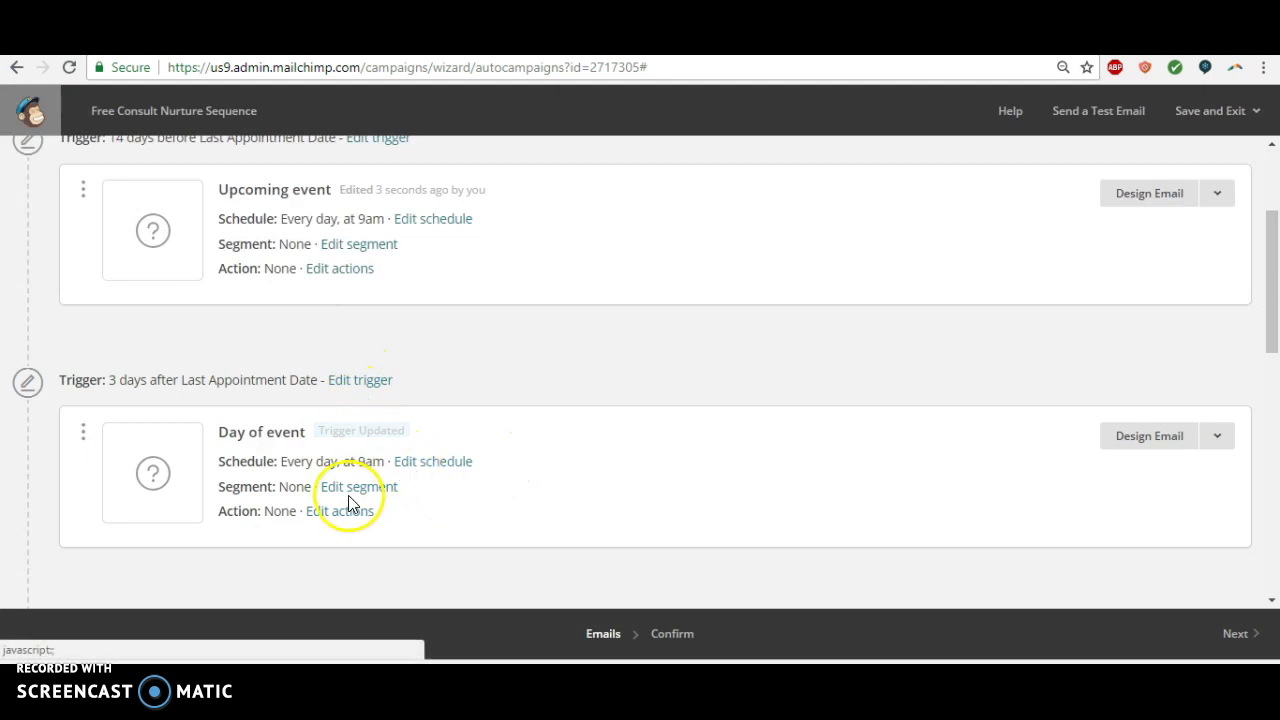
Step: Add a Last Appointment Type segment condition to the Day of event email
click(346, 491)
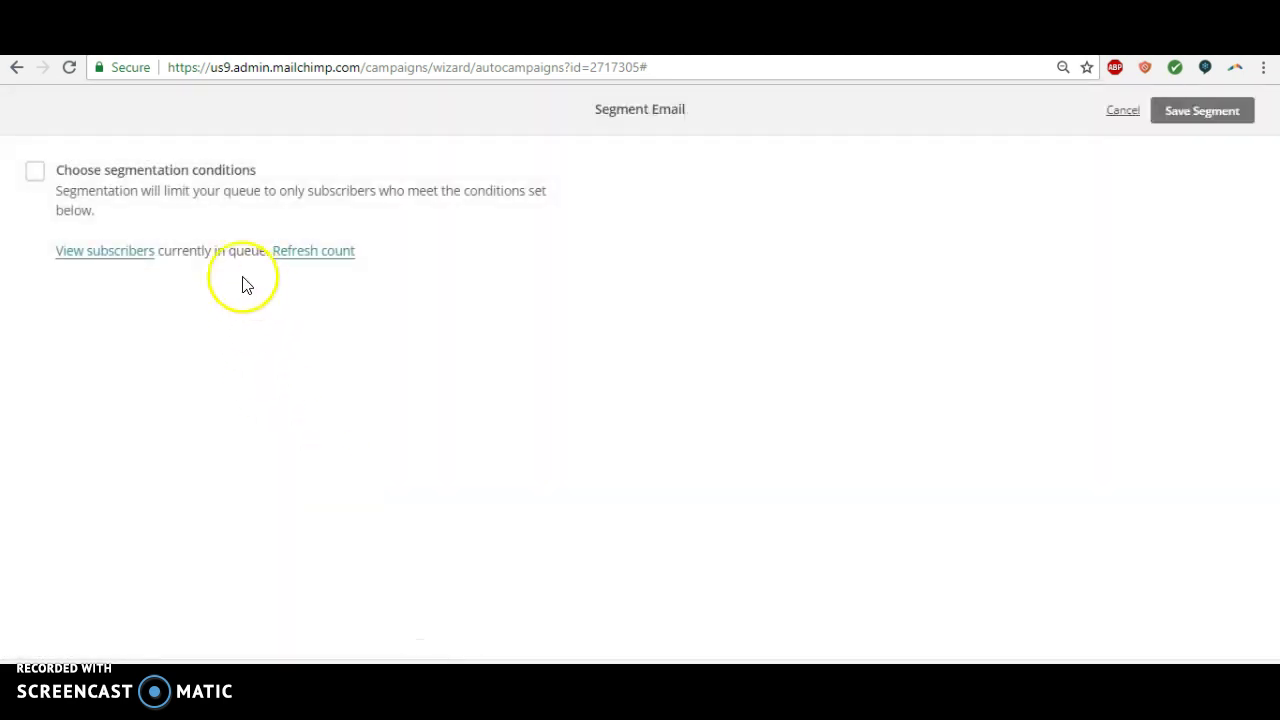
click(35, 176)
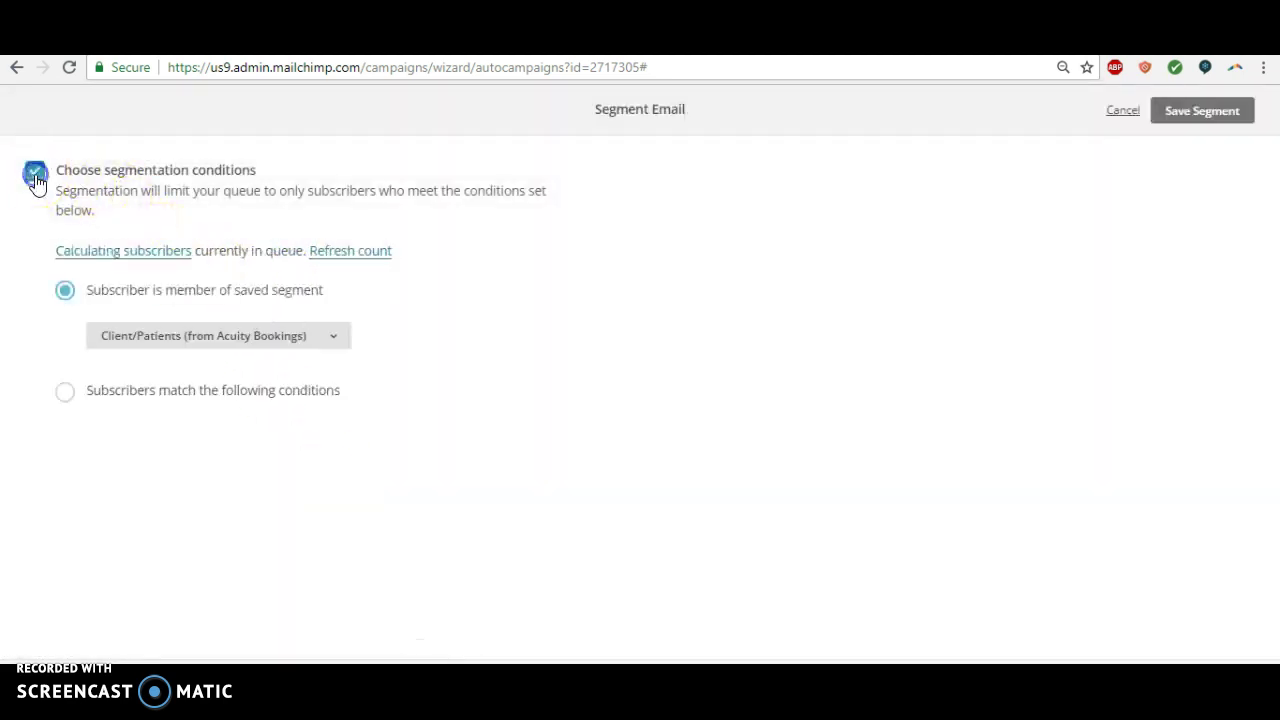
click(64, 391)
click(246, 472)
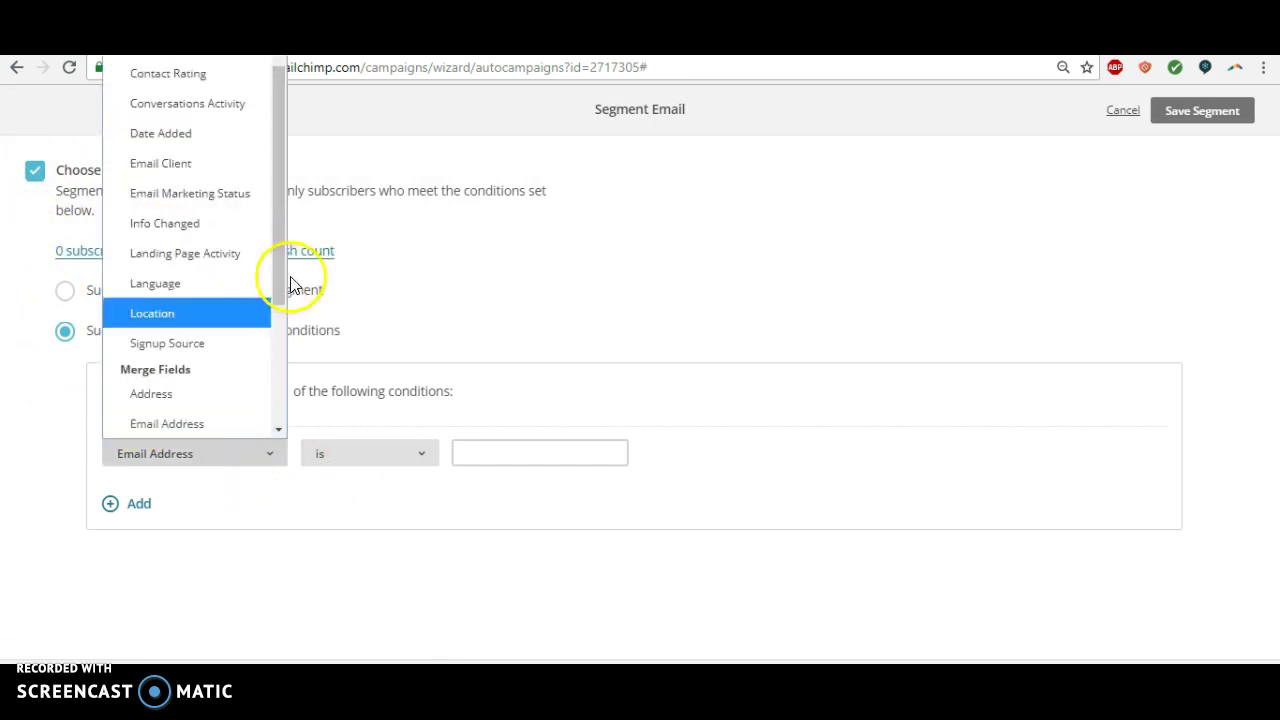
drag(280, 277, 284, 380)
click(222, 328)
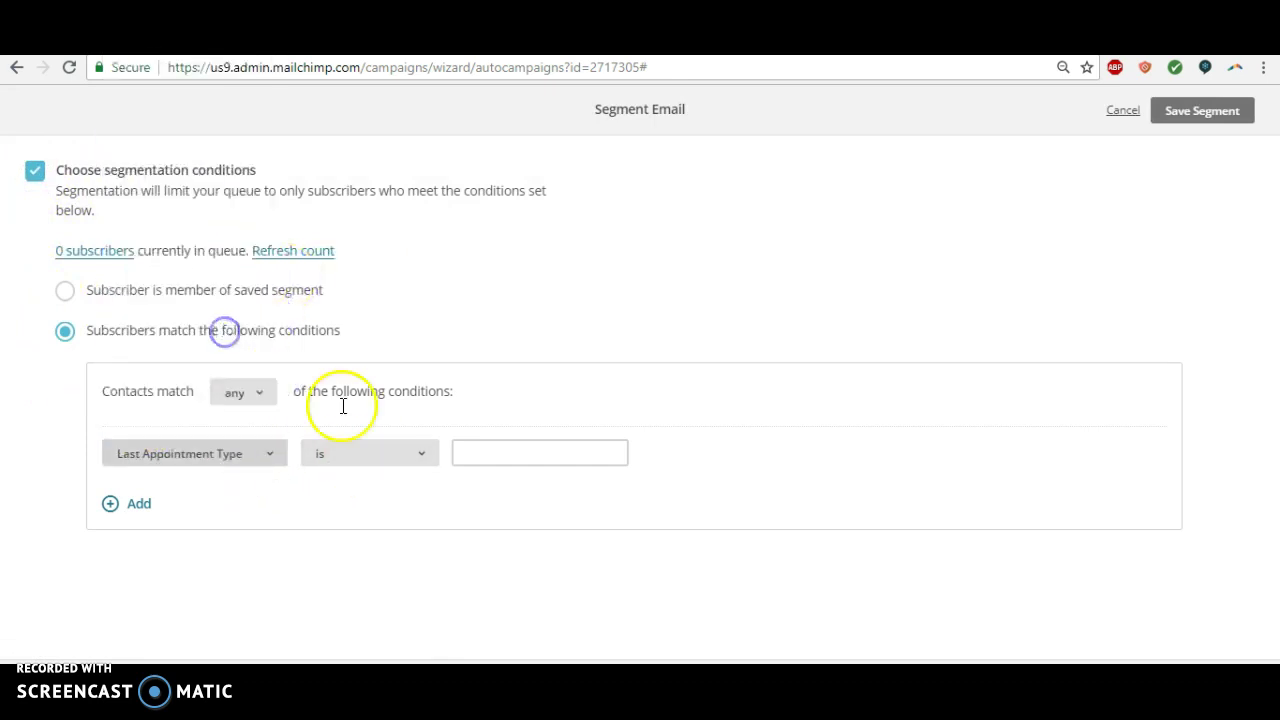
click(486, 452)
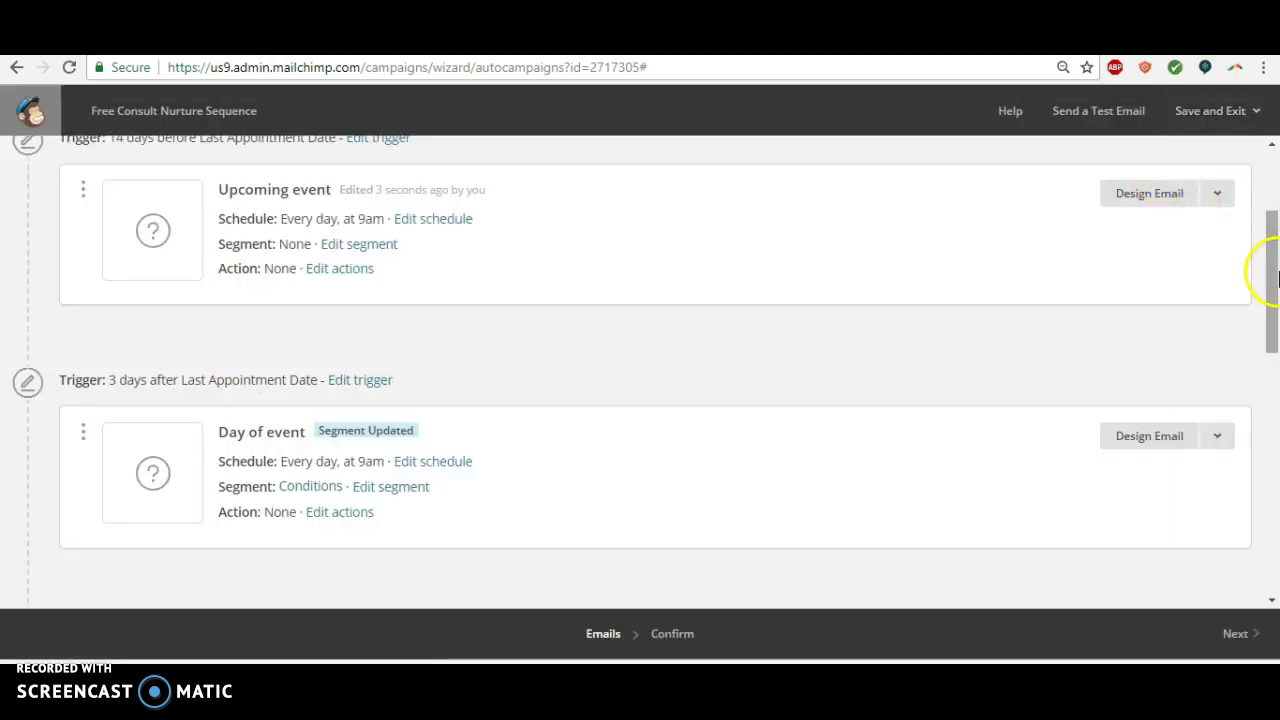
Step: Change the Upcoming event trigger to 1 day after Last Appointment Date
drag(1273, 290, 1268, 253)
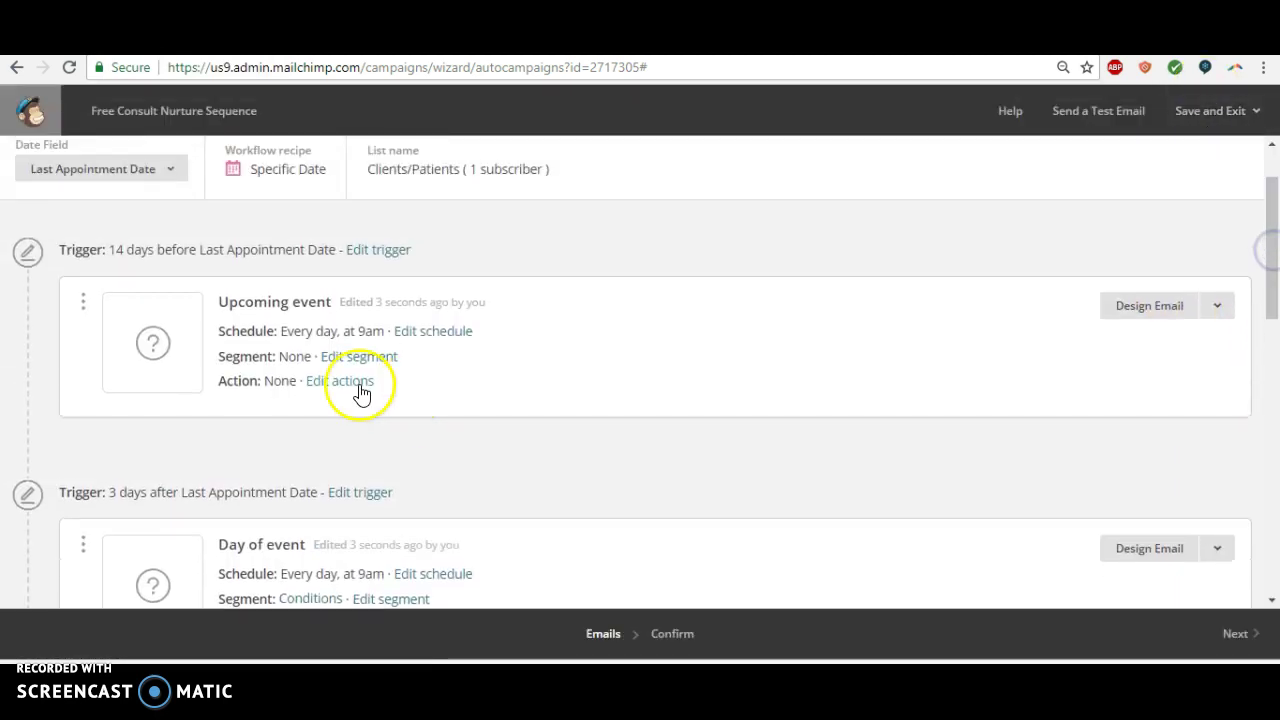
click(364, 250)
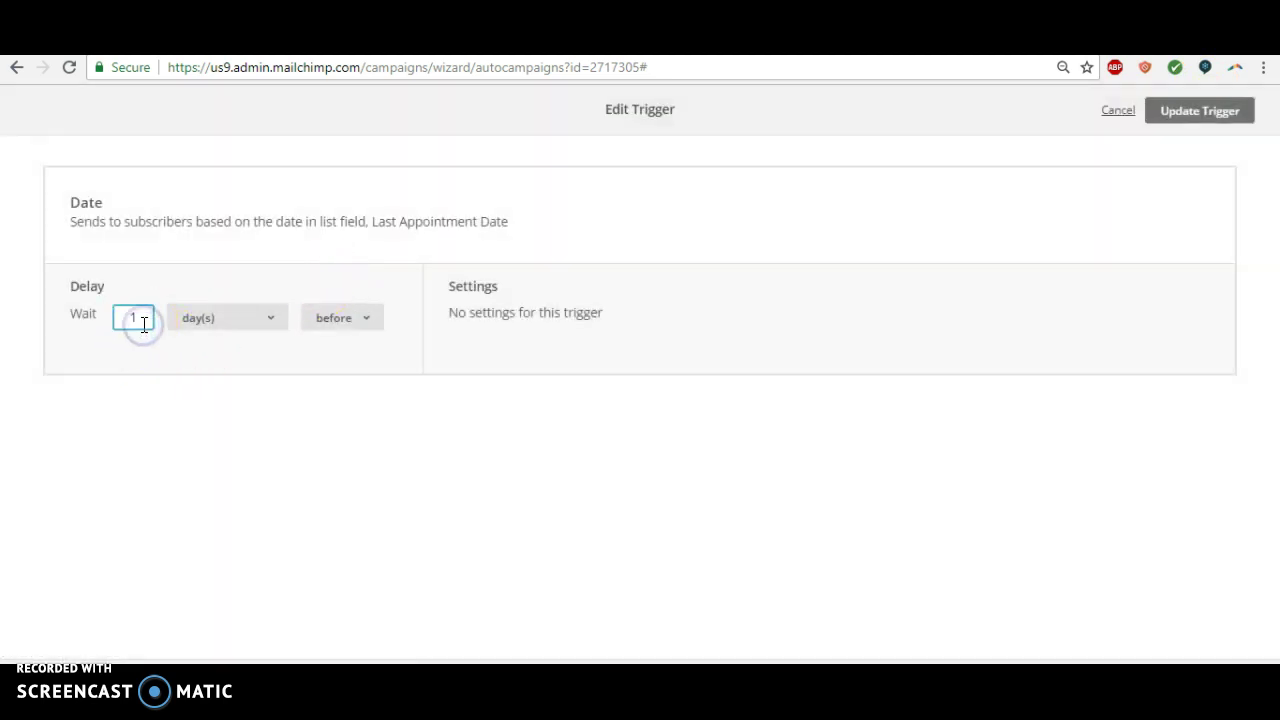
click(316, 315)
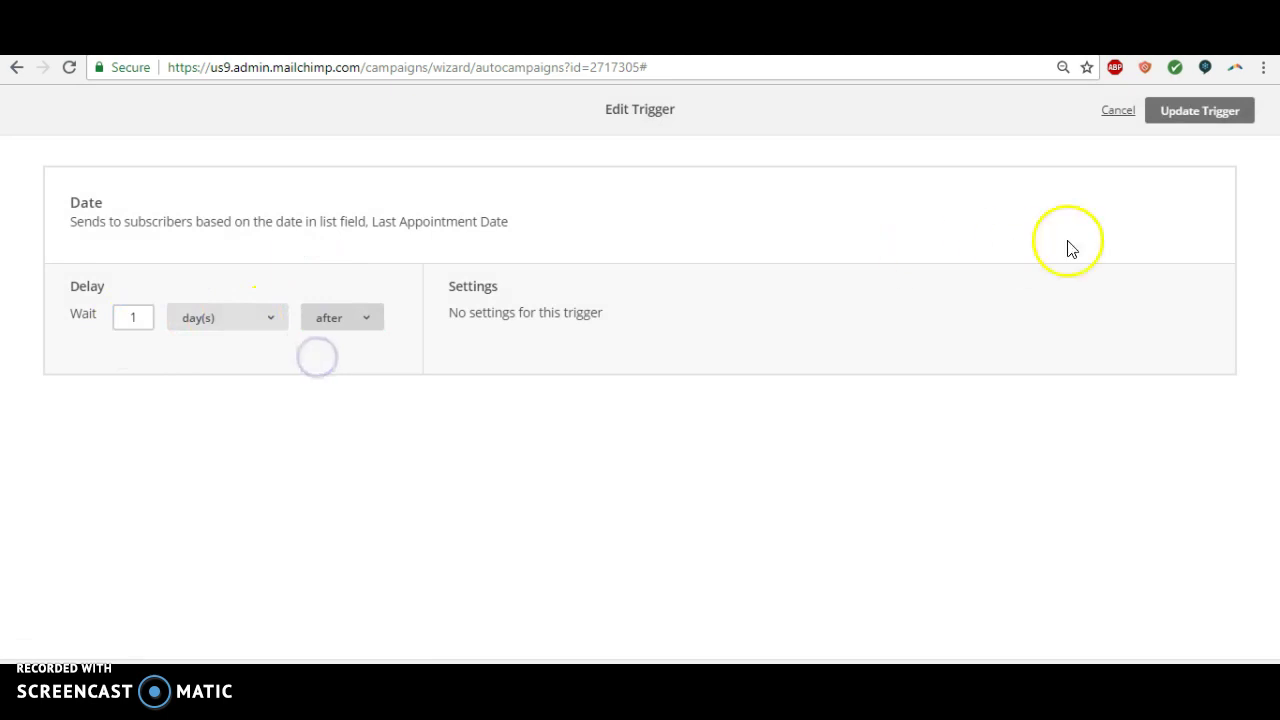
click(1171, 114)
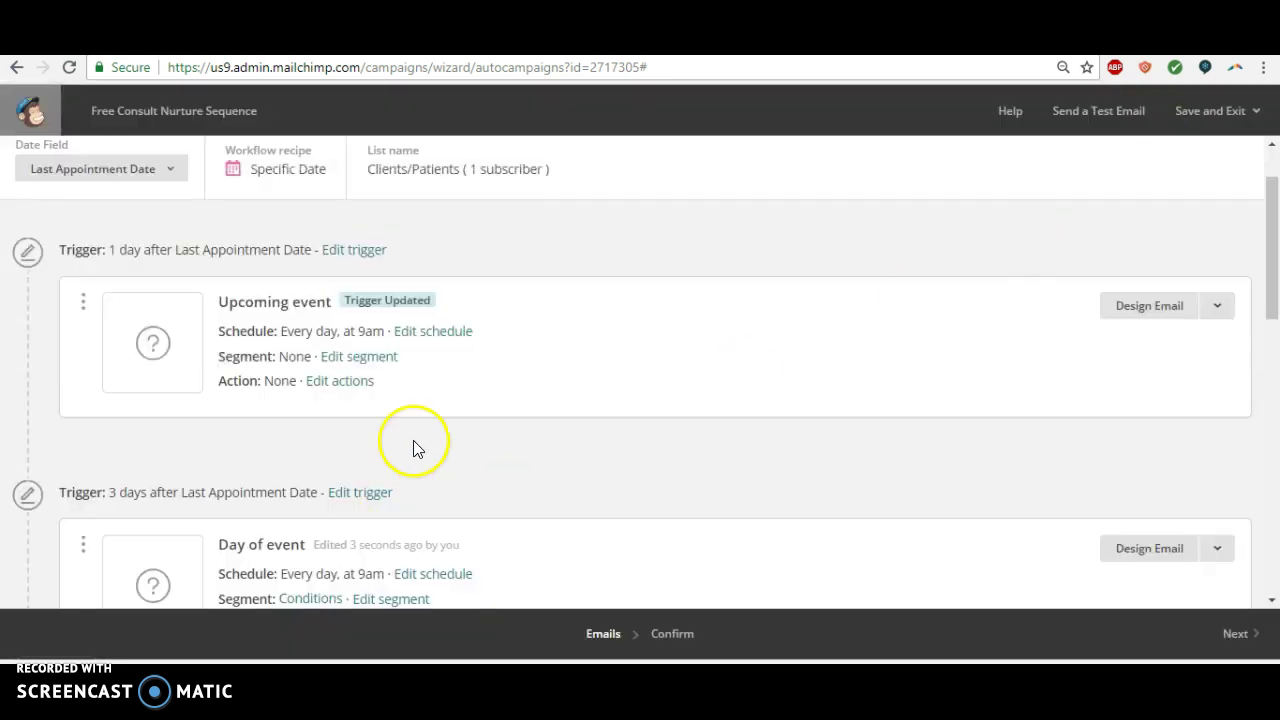
Step: Limit Upcoming event to contacts whose Last Appointment Type is FREE Nutrition Consultation
click(360, 358)
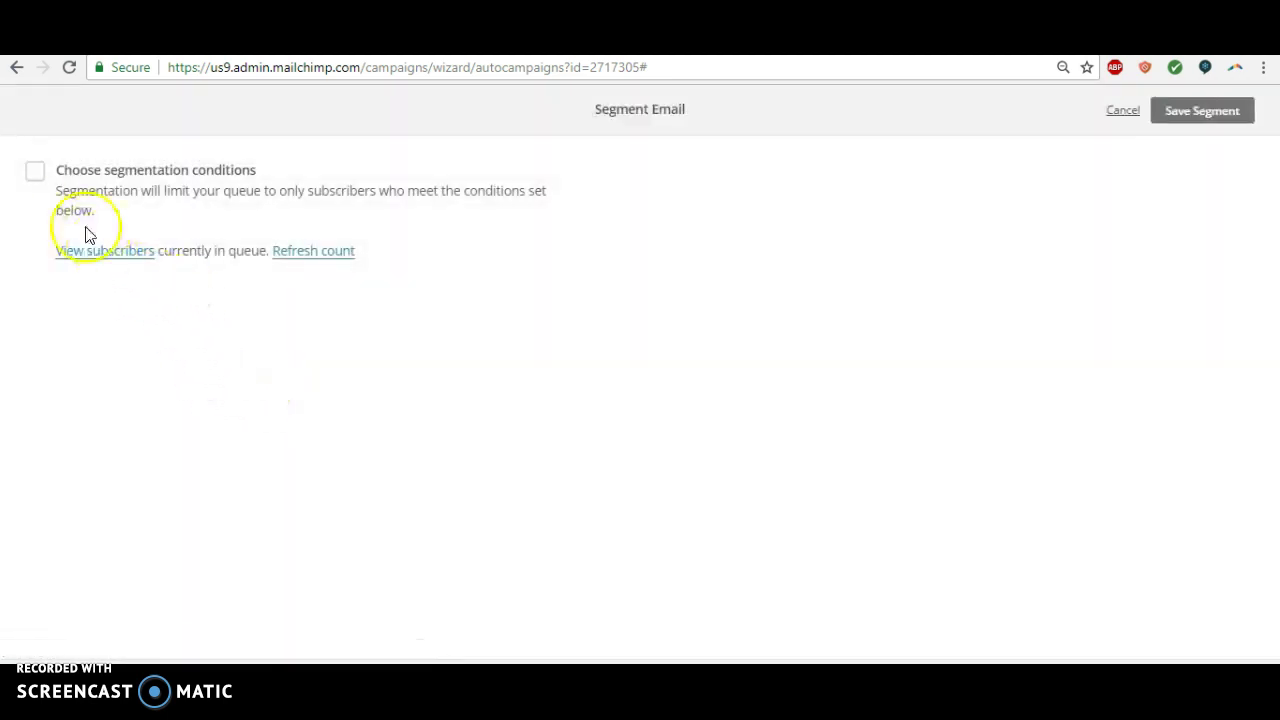
click(32, 173)
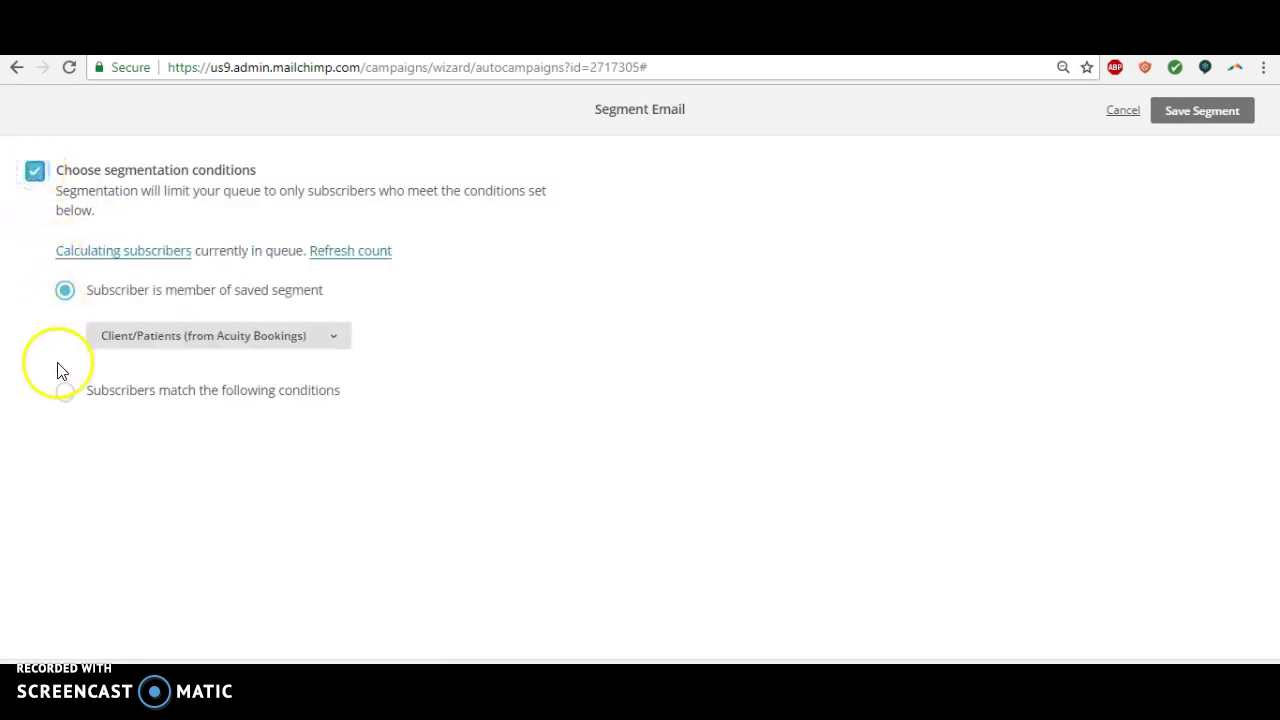
click(65, 391)
click(253, 455)
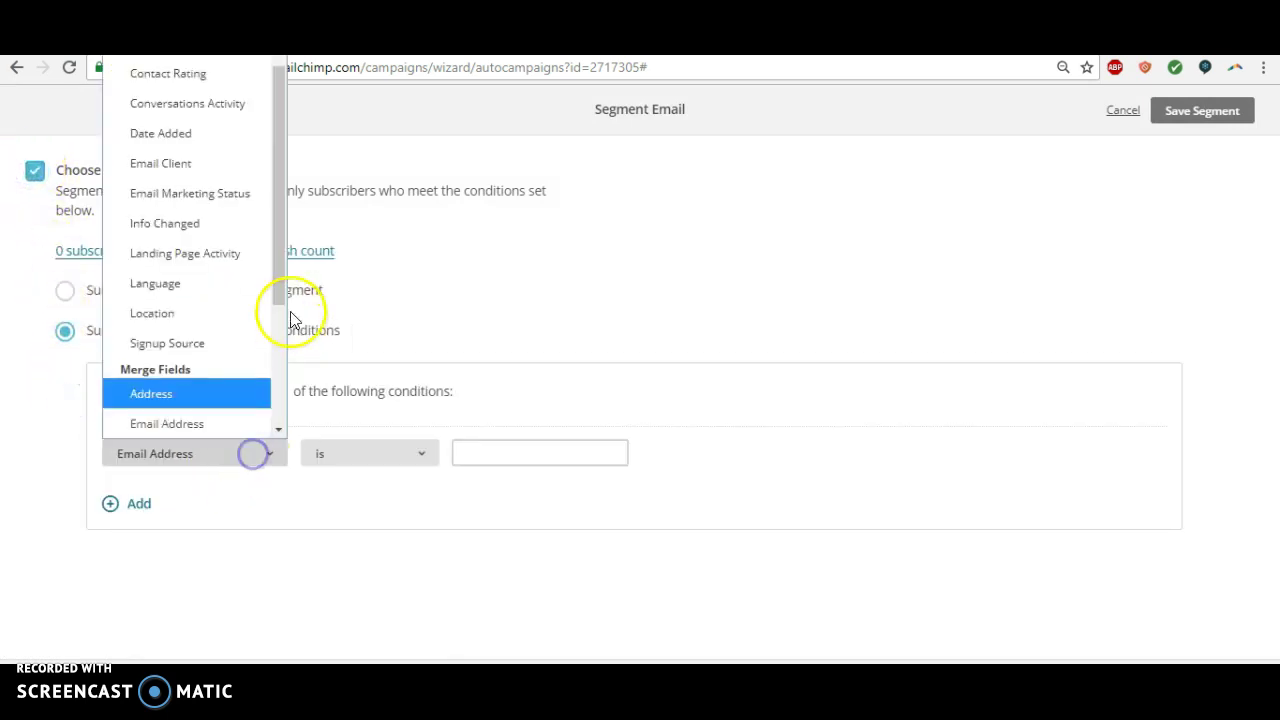
drag(280, 279, 286, 380)
click(243, 360)
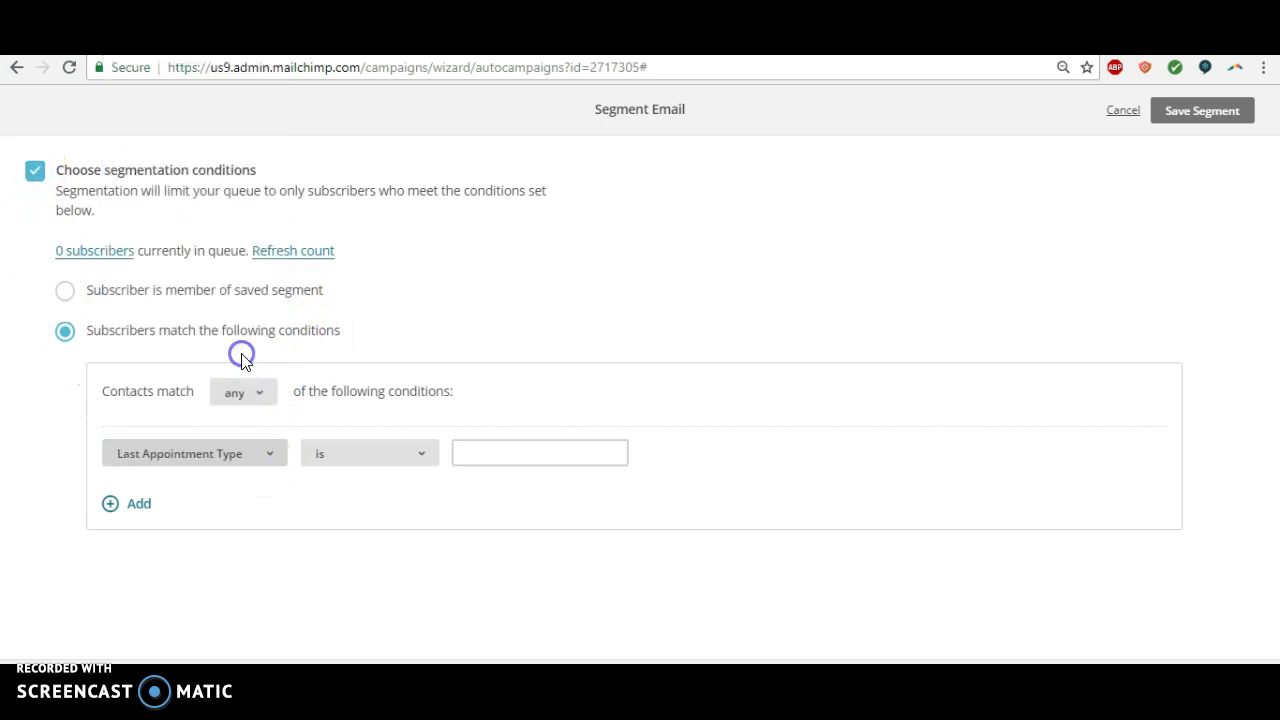
click(510, 451)
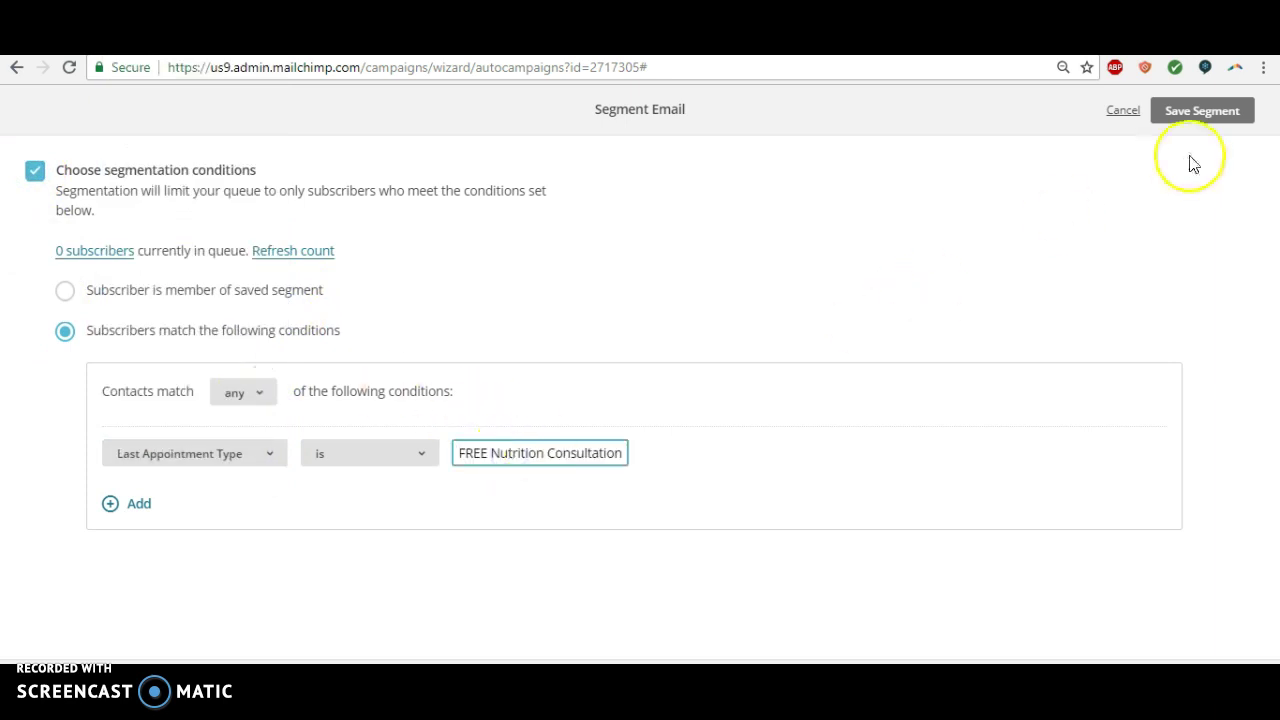
Step: Save the Upcoming event email's FREE Nutrition Consultation appointment-type segment
click(1222, 118)
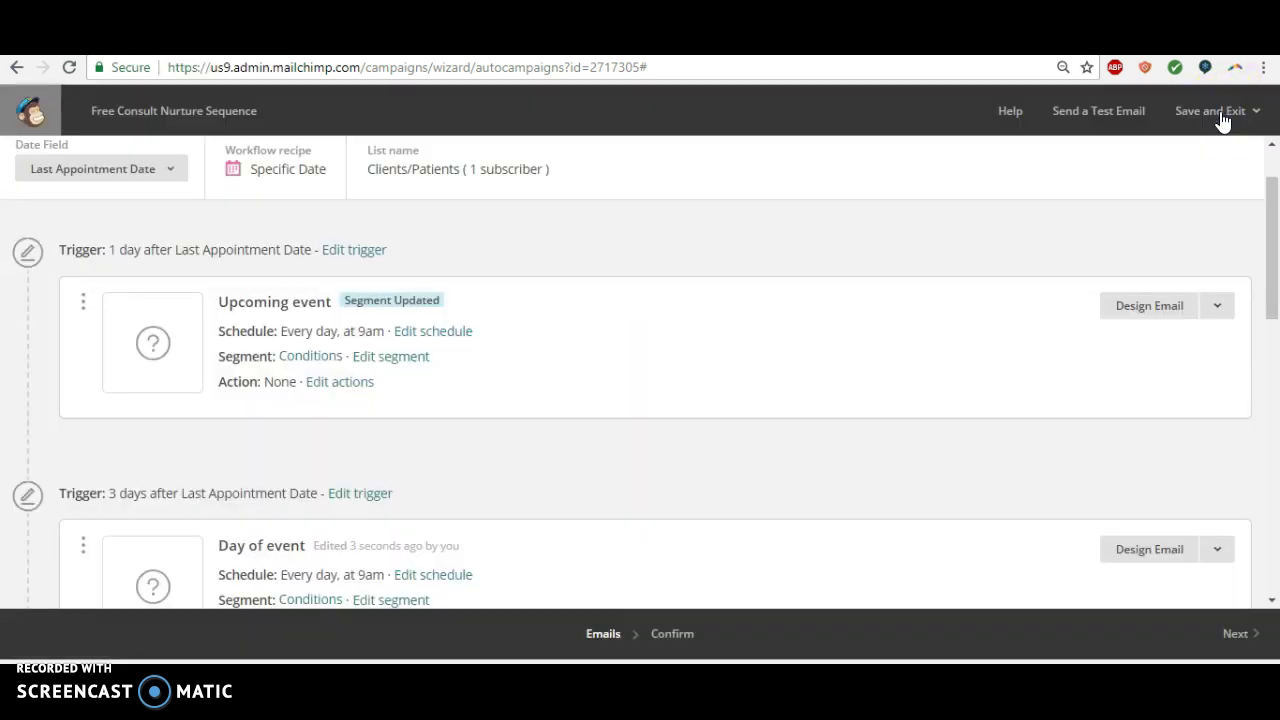
click(1273, 208)
drag(1273, 208, 1269, 188)
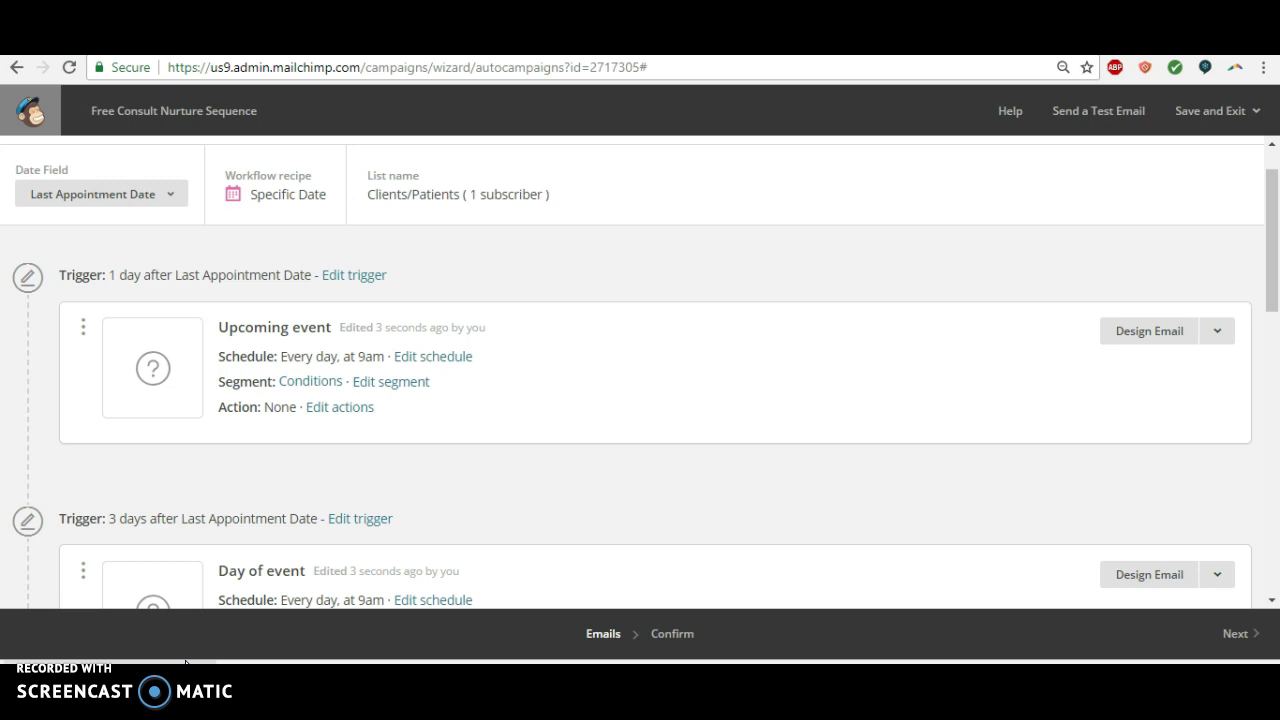
Step: Name the Upcoming event email 'Email 1' with subject 'How did it go yesterday?'
click(1135, 340)
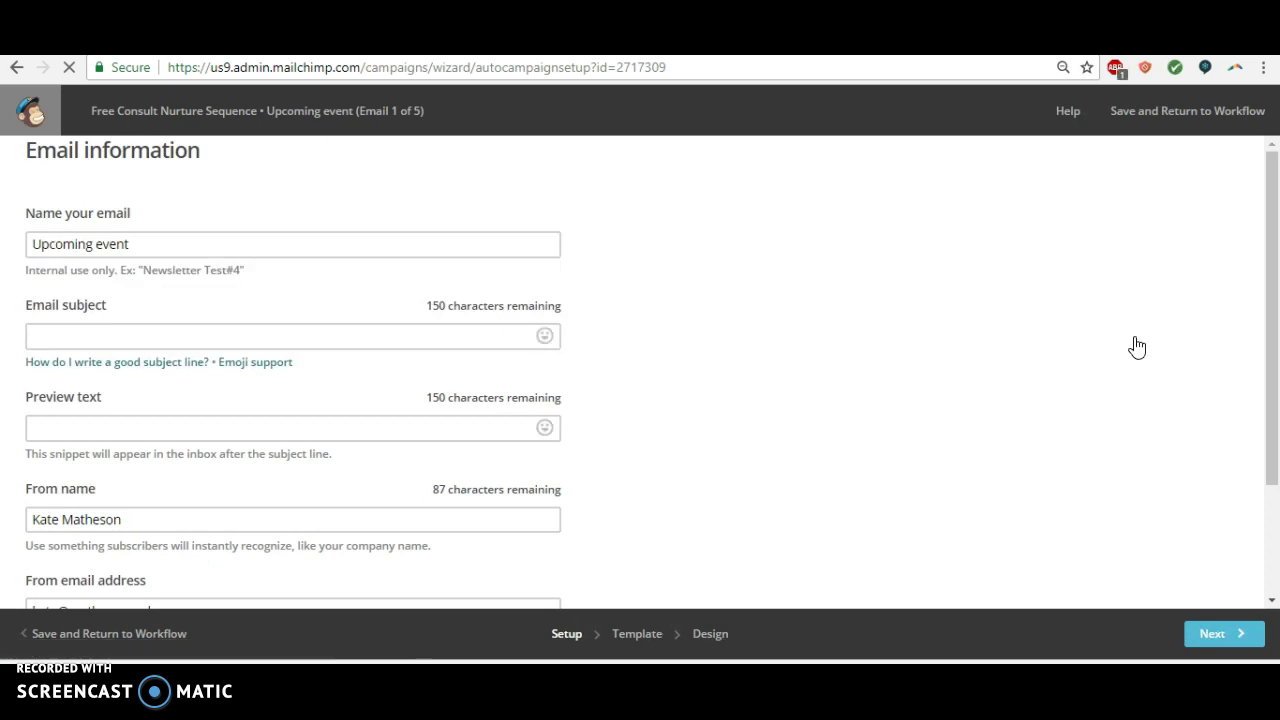
click(150, 250)
drag(183, 240, 5, 243)
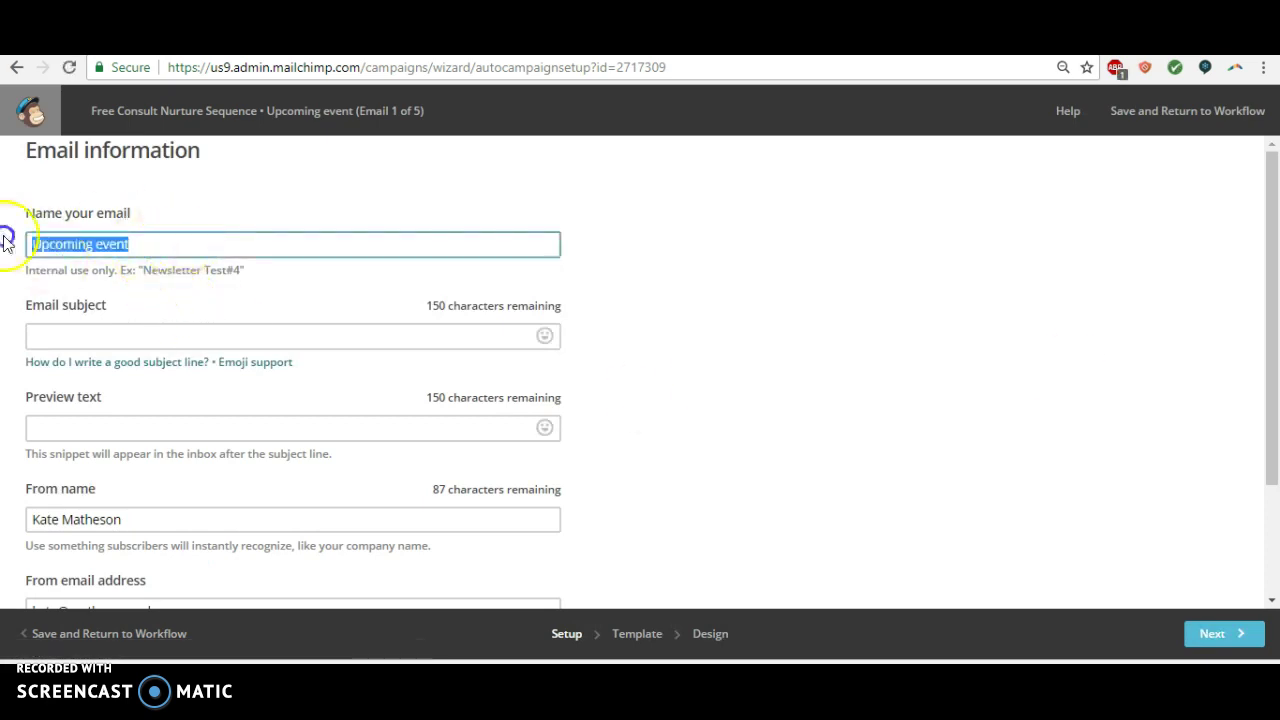
text(Email 1)
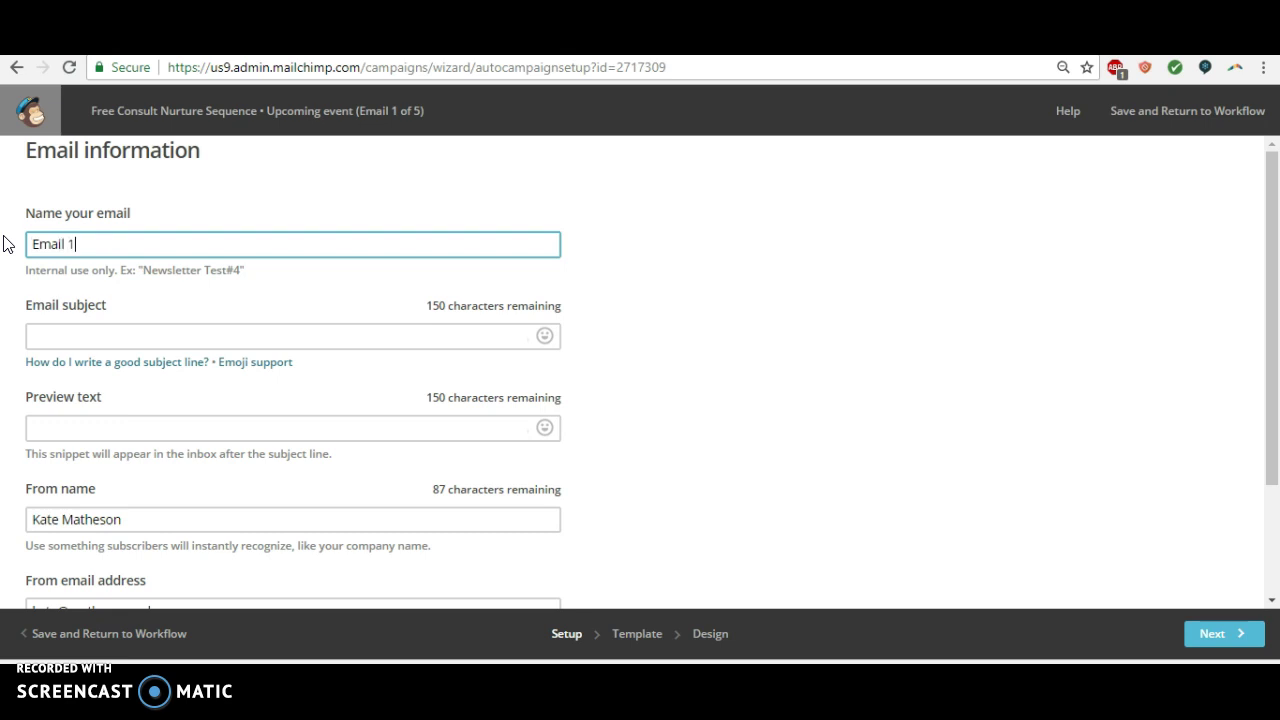
click(70, 331)
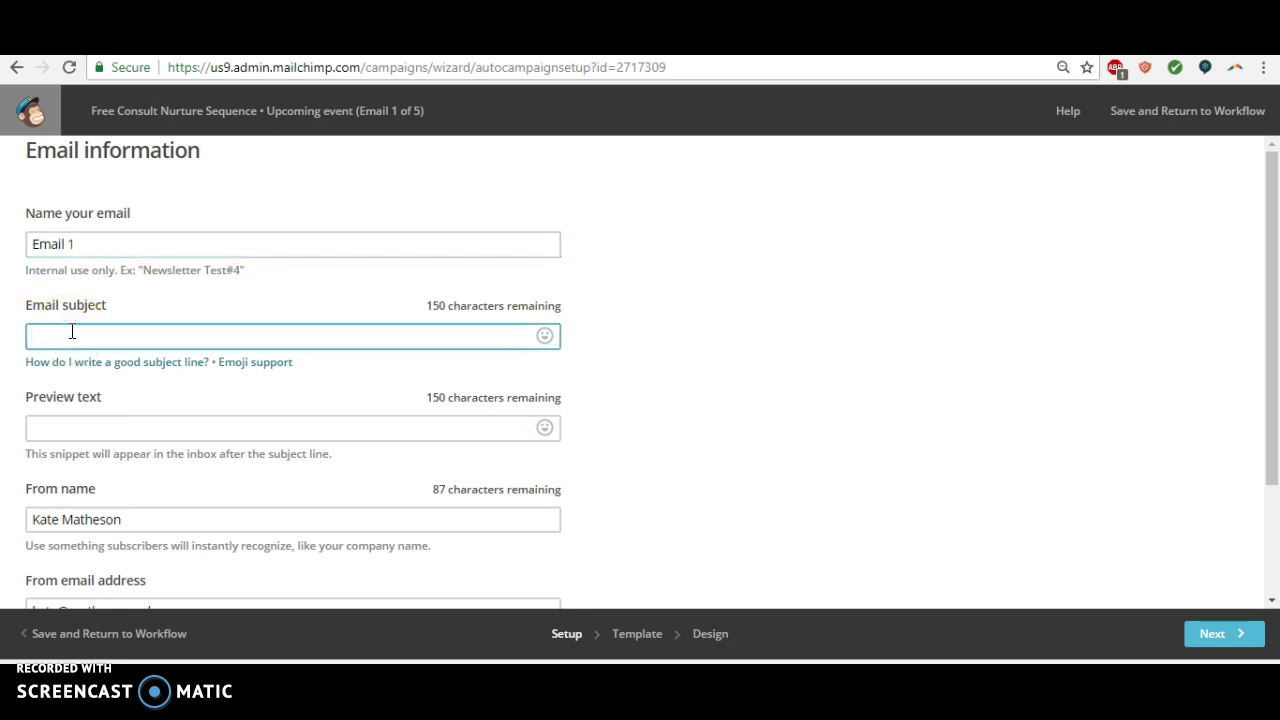
text(How do i)
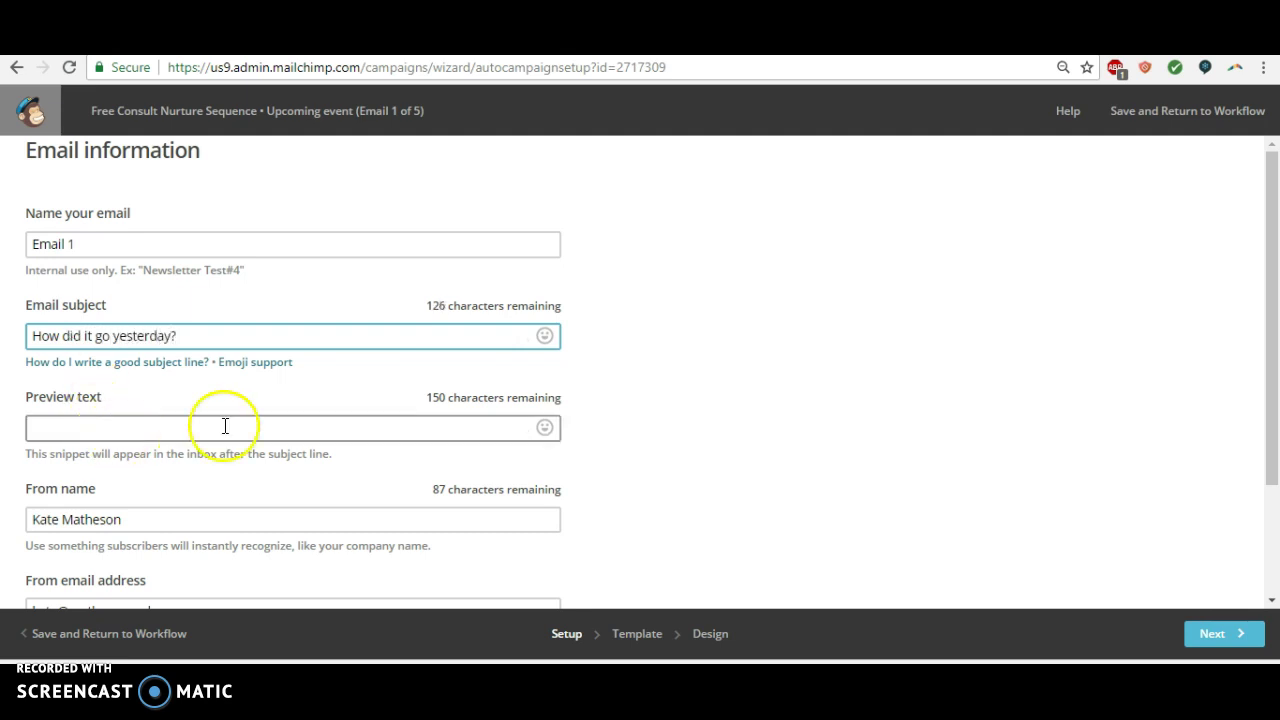
drag(1271, 332, 1274, 491)
click(1216, 640)
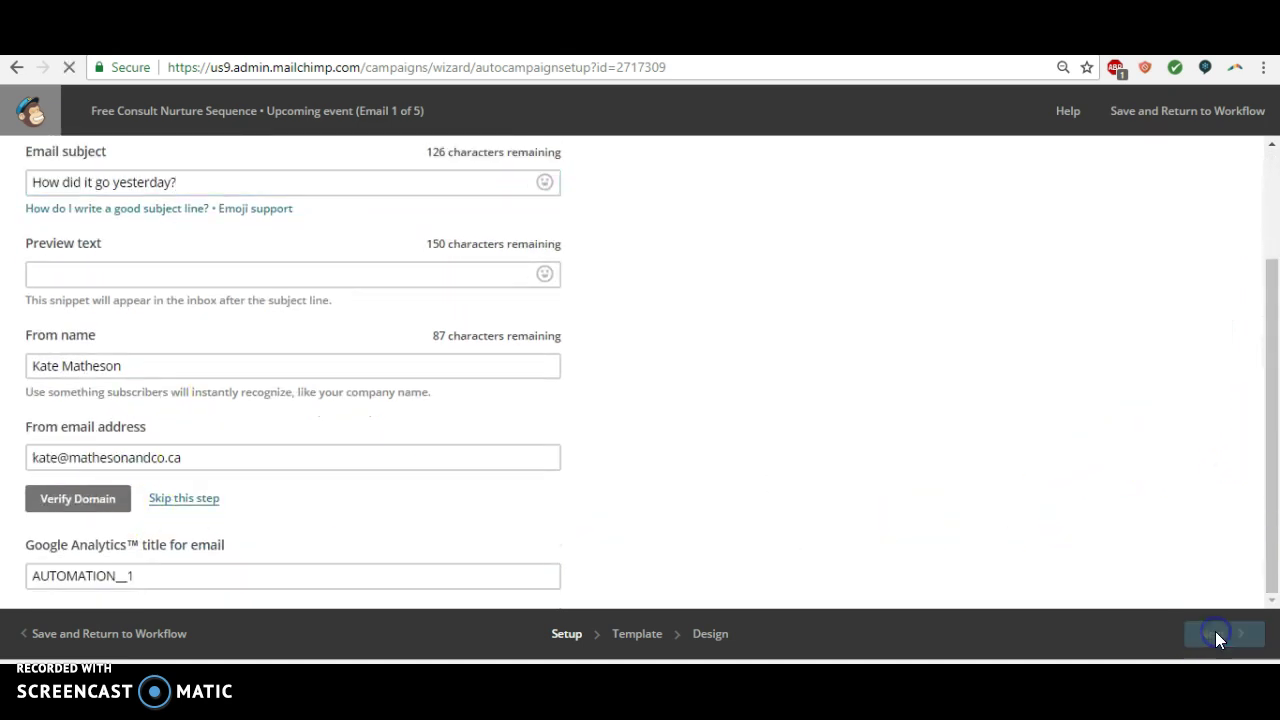
Step: Replace Email 1's sender address with the autofilled Gmail address
scroll(1277, 380, down, 3)
double_click(220, 445)
click(220, 445)
text(kmat)
key(Down)
key(Return)
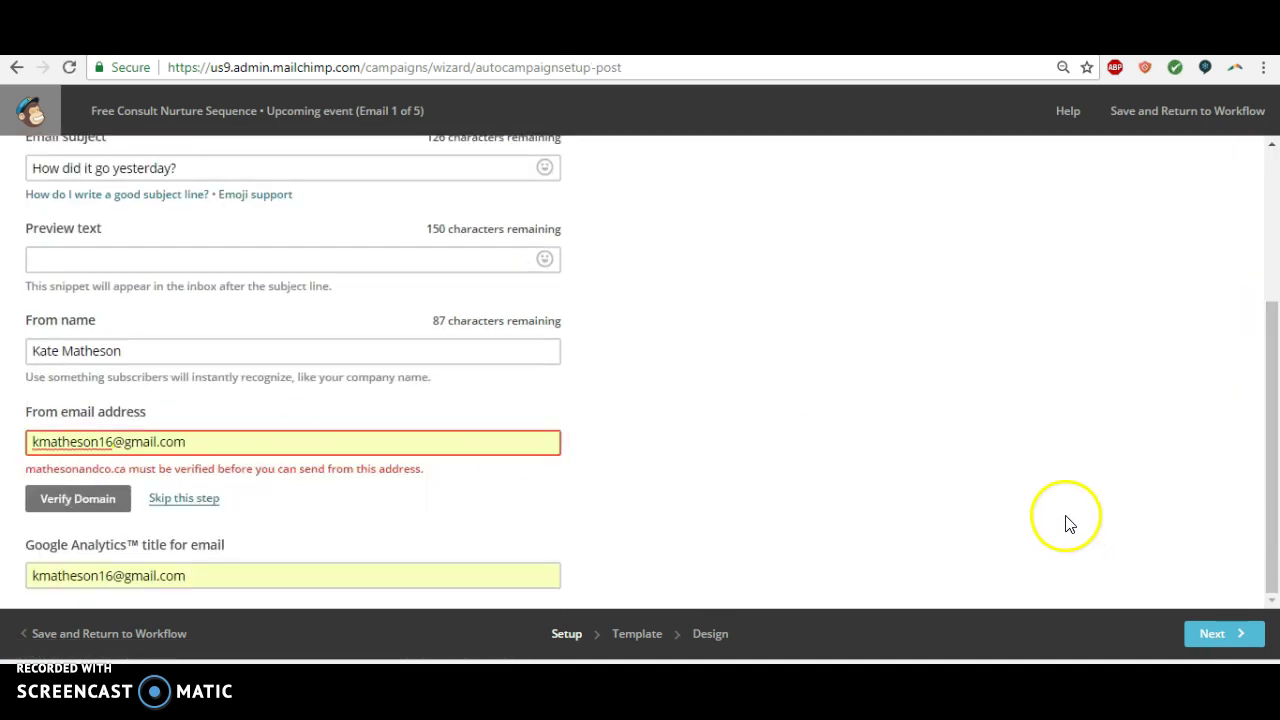
click(1271, 445)
Step: Choose the Simple Text template for Email 1
click(1200, 627)
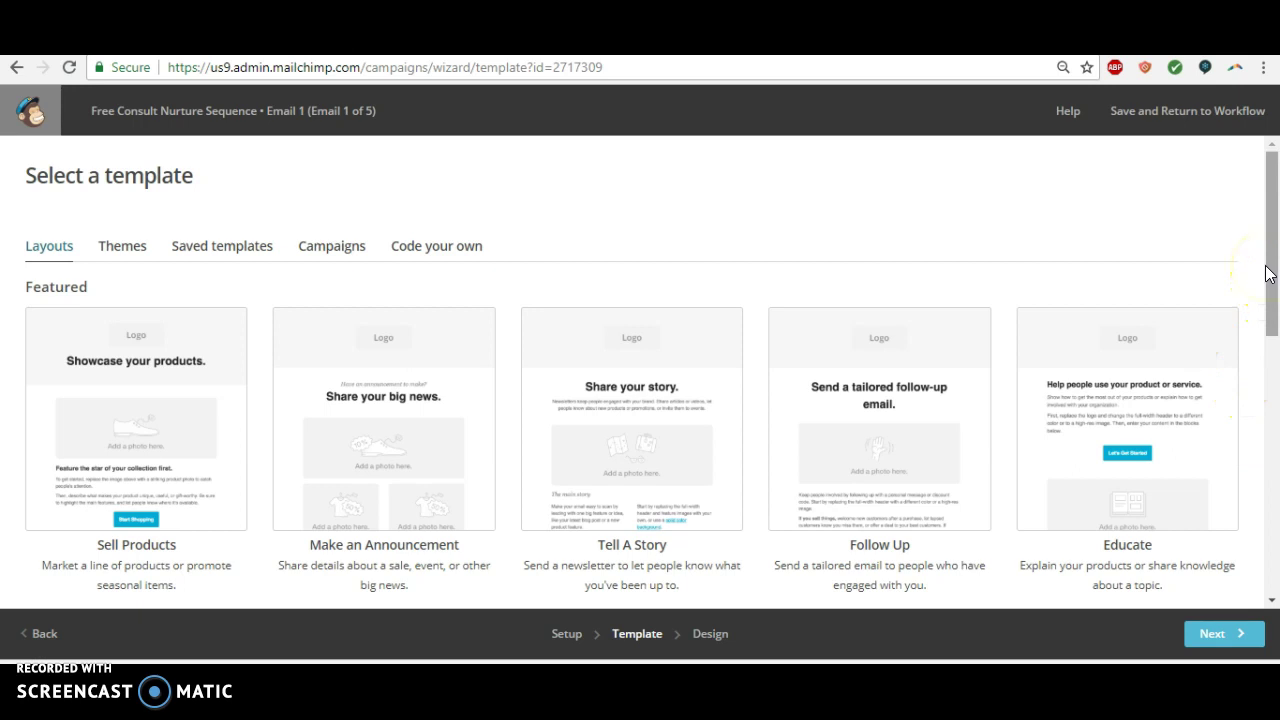
drag(1268, 250, 1272, 518)
click(899, 428)
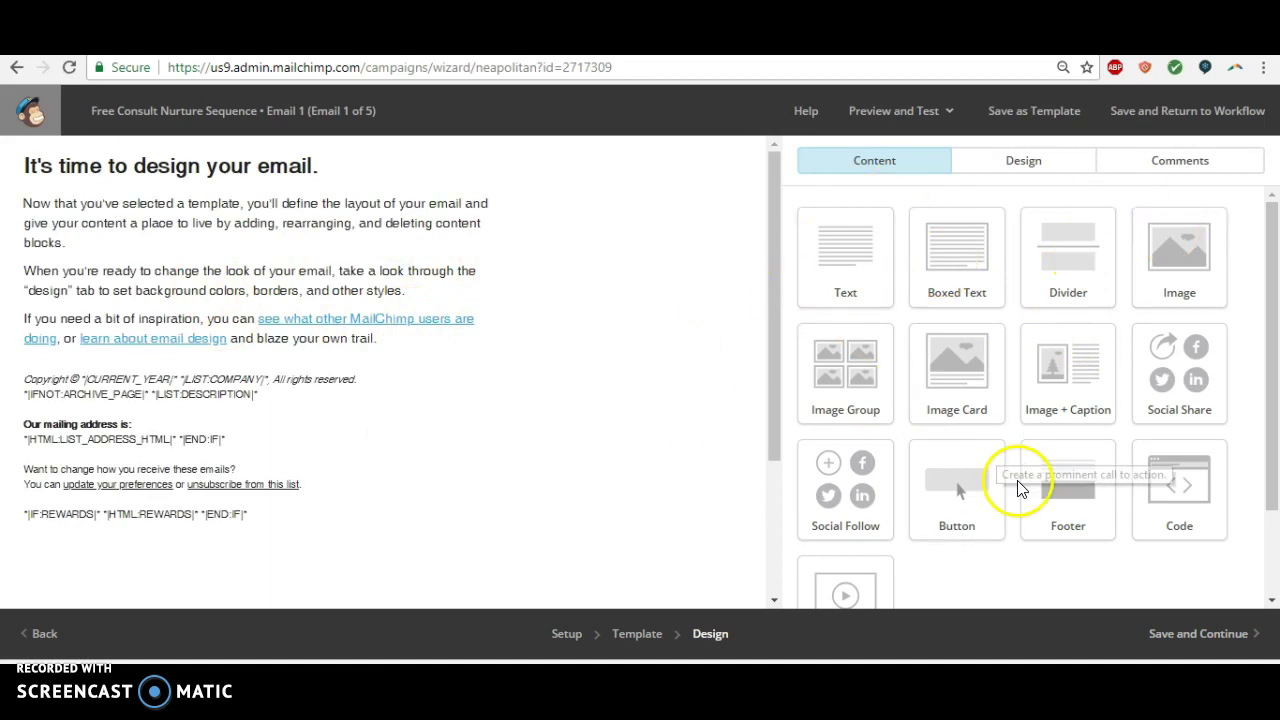
Step: Place an empty image block above the heading, then select the intro text paragraphs
drag(1162, 262, 210, 157)
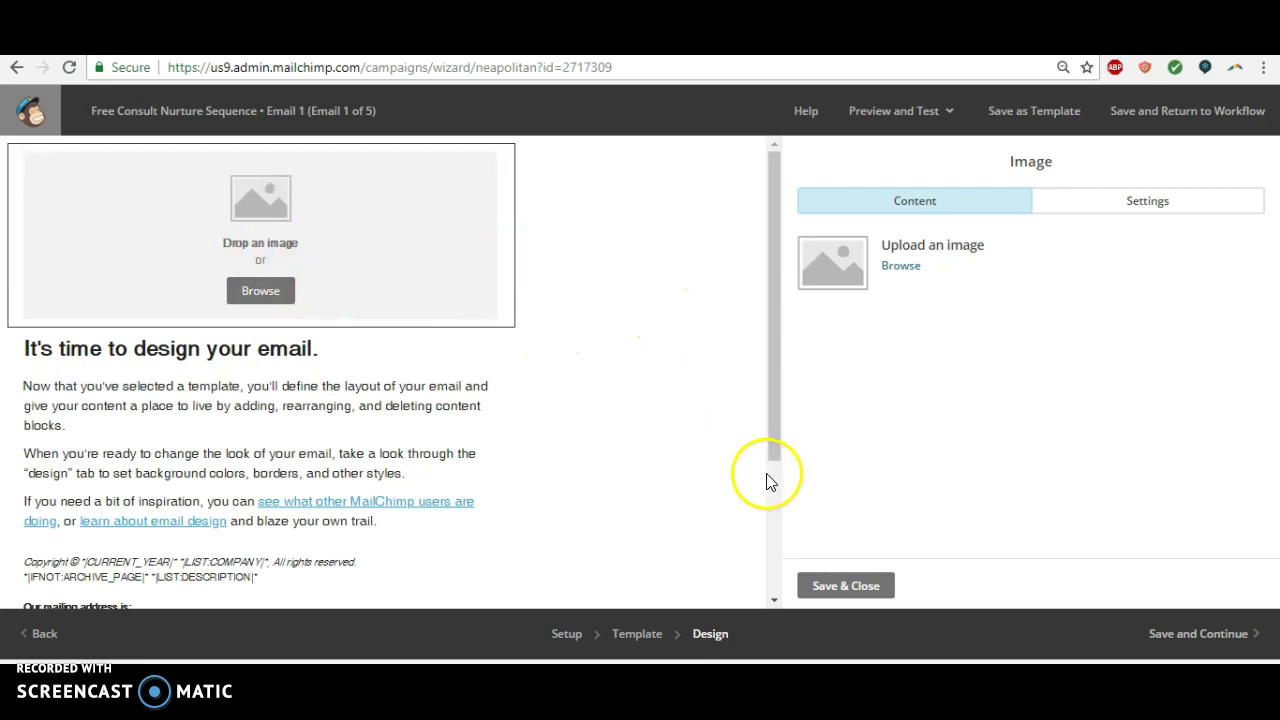
click(857, 591)
mouse_move(491, 157)
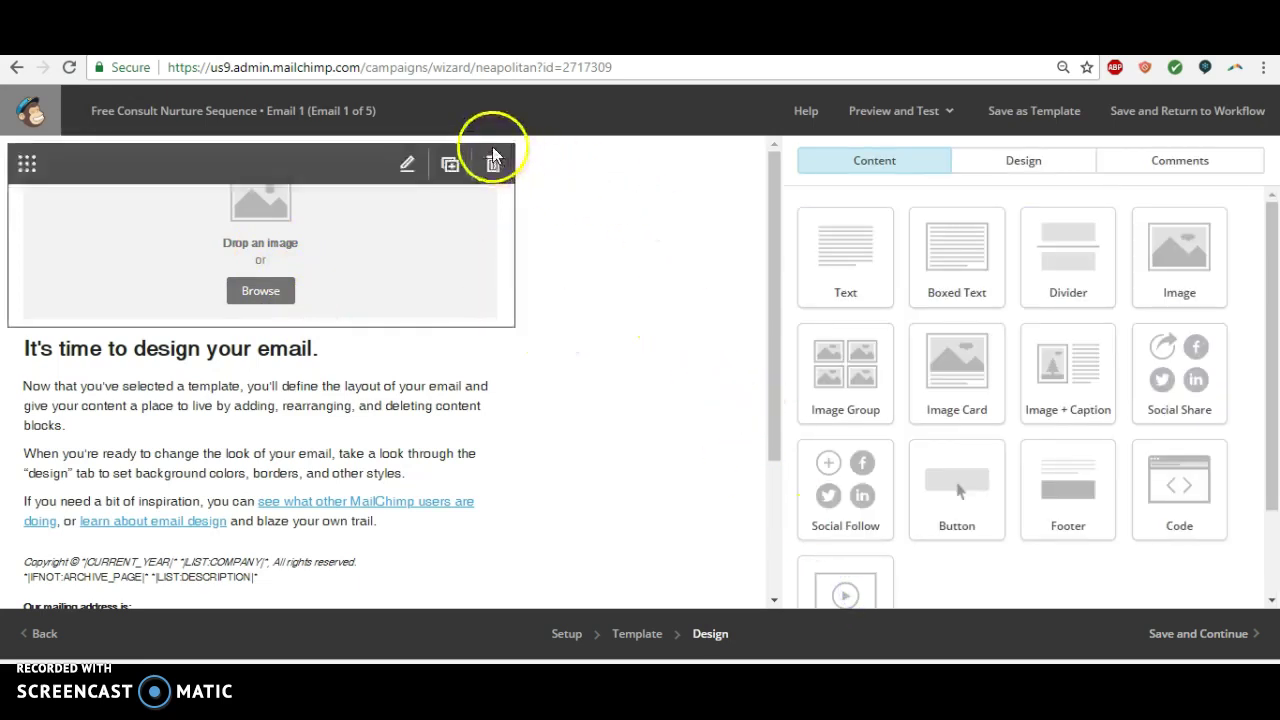
click(197, 443)
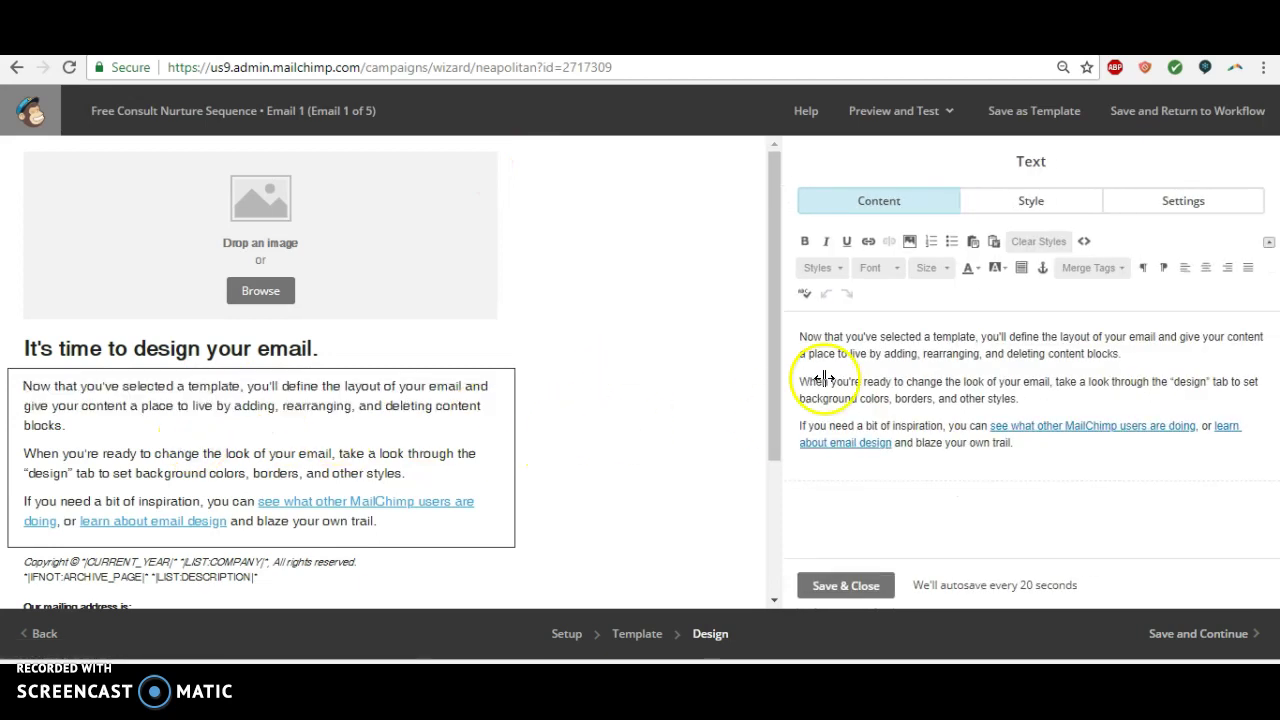
drag(1016, 462, 764, 337)
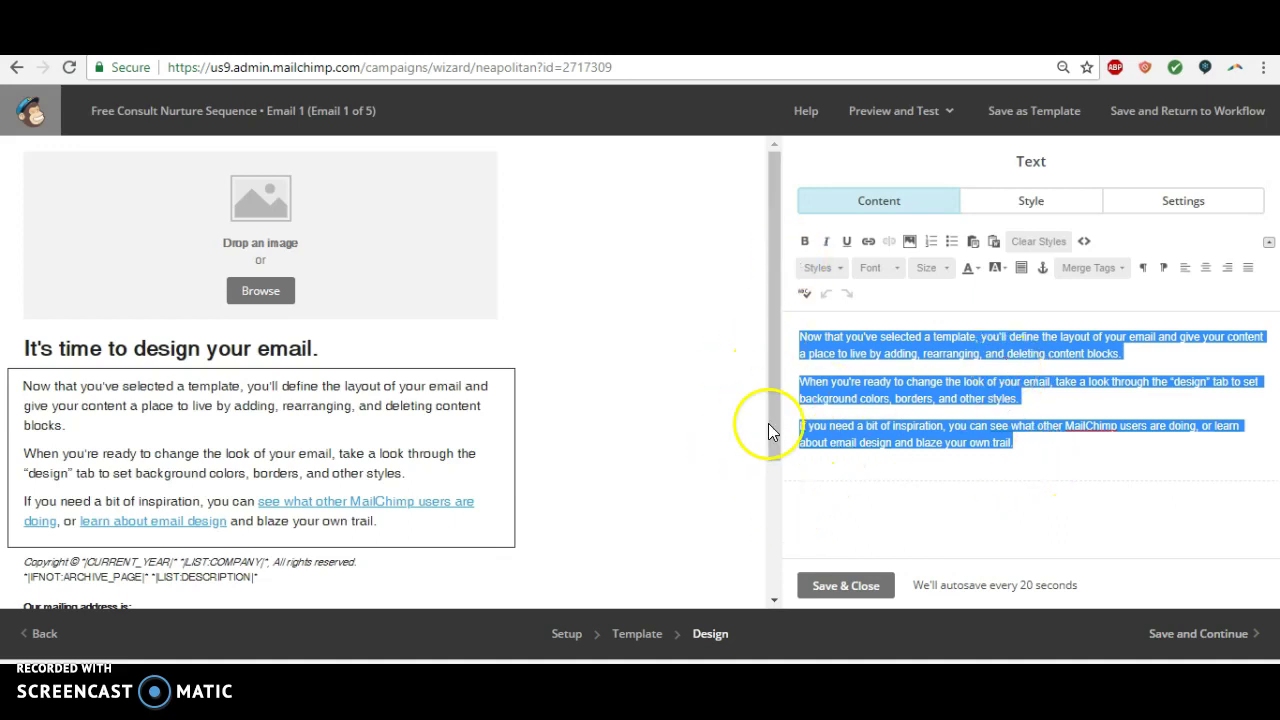
drag(771, 349, 785, 412)
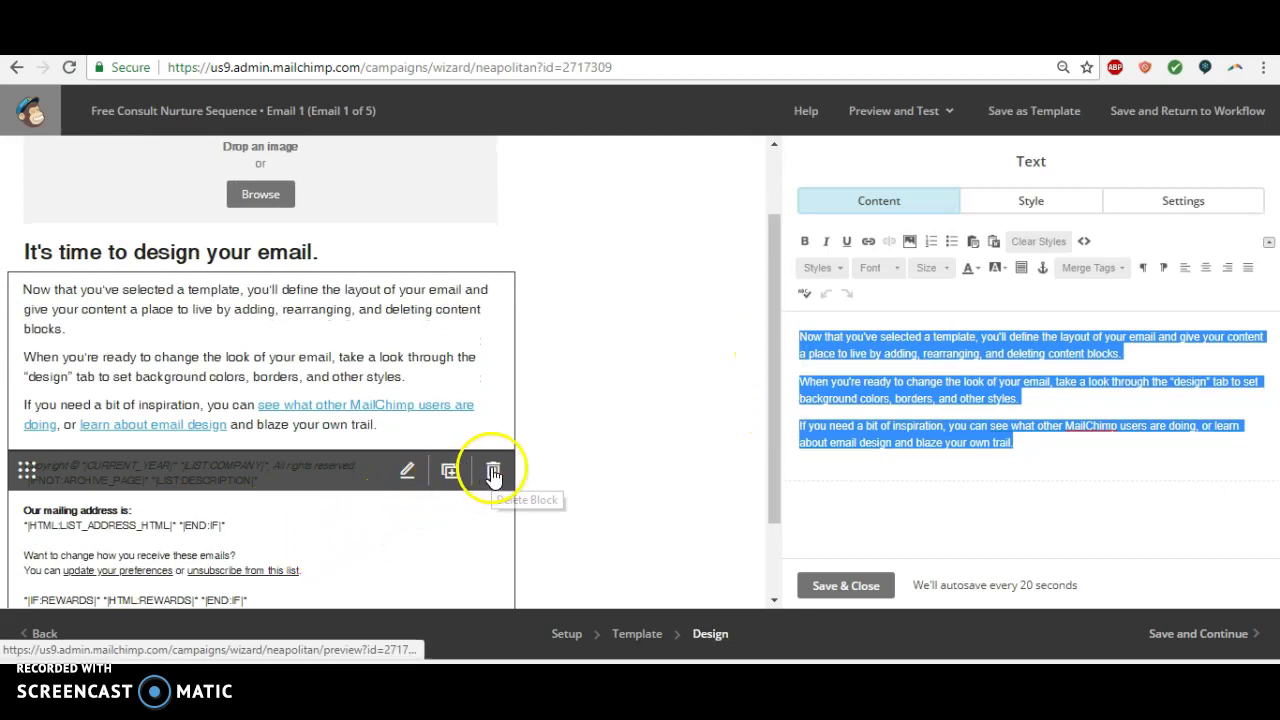
drag(774, 436, 776, 472)
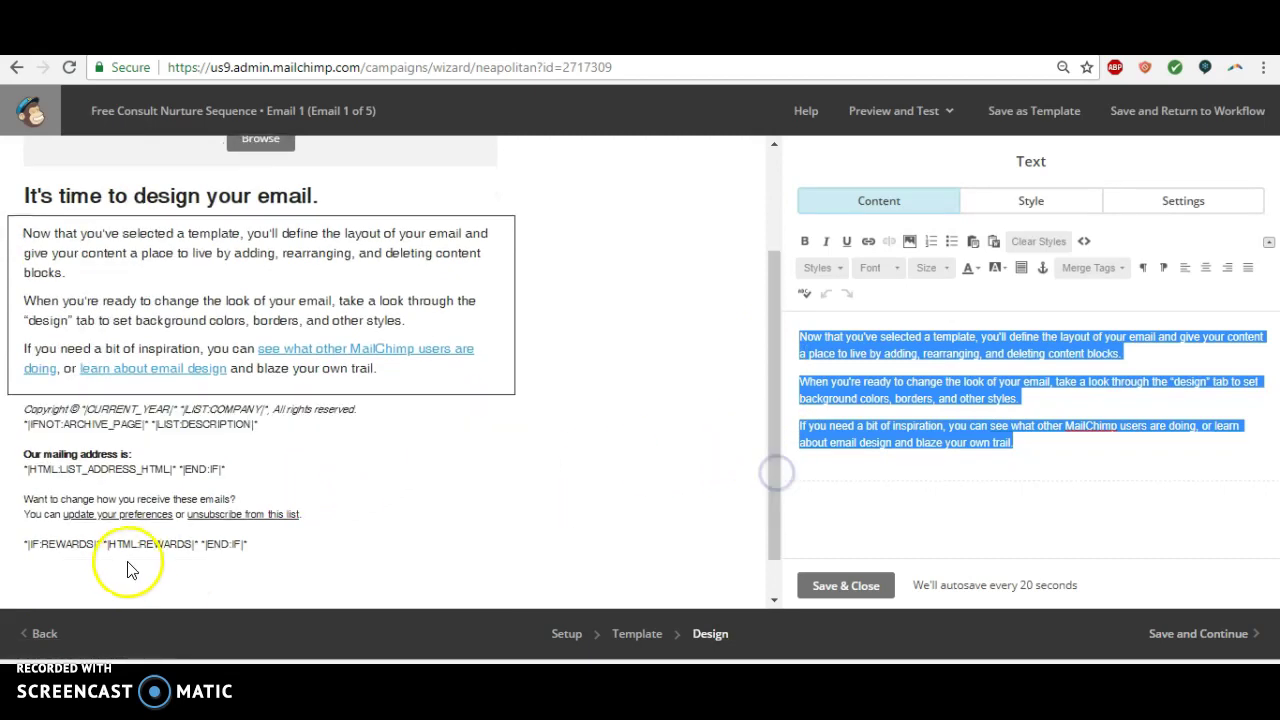
Step: Delete the copyright, mailing address and rewards lines from Email 1's footer
click(243, 481)
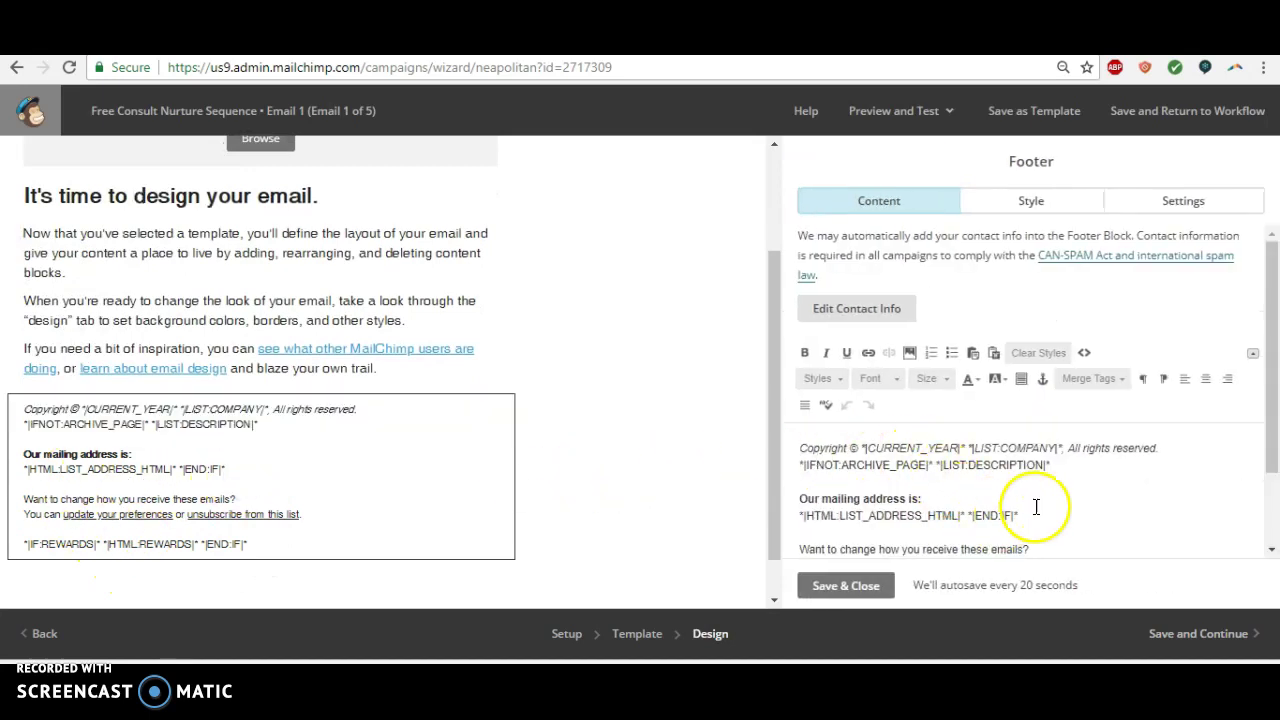
drag(1038, 512, 770, 446)
key(BackSpace)
key(BackSpace)
key(BackSpace)
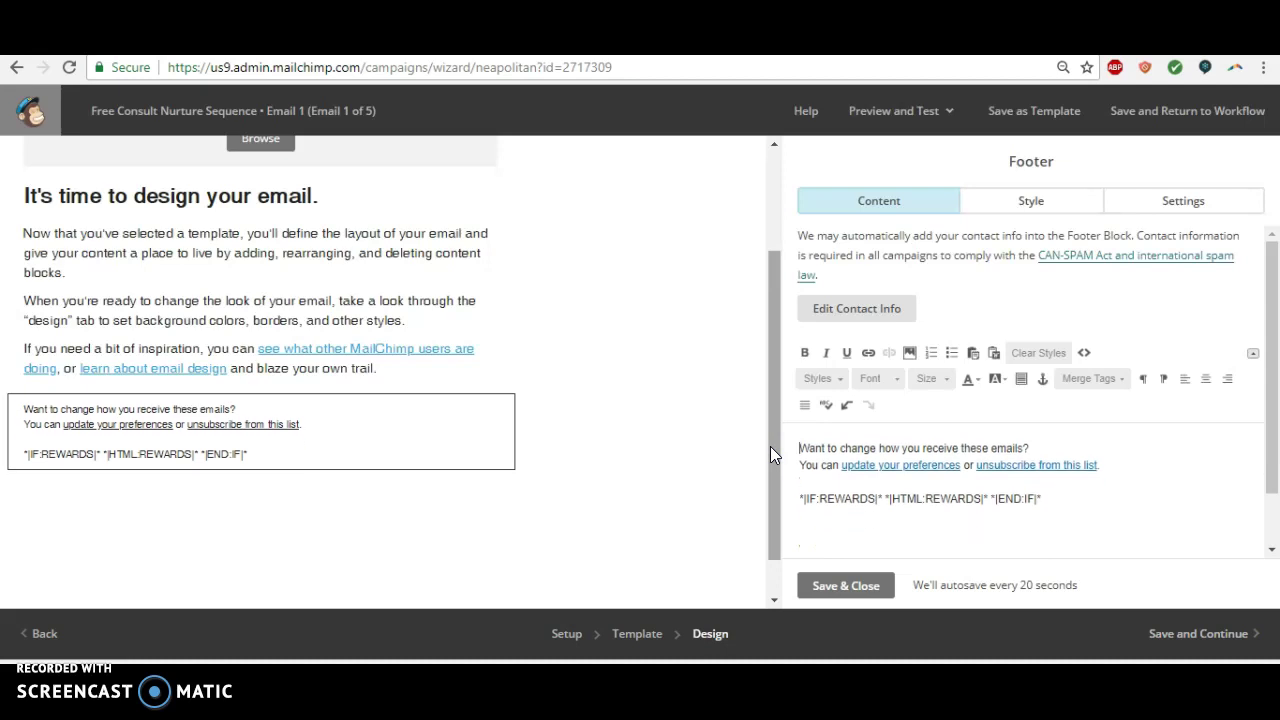
drag(776, 478, 623, 537)
key(BackSpace)
click(845, 586)
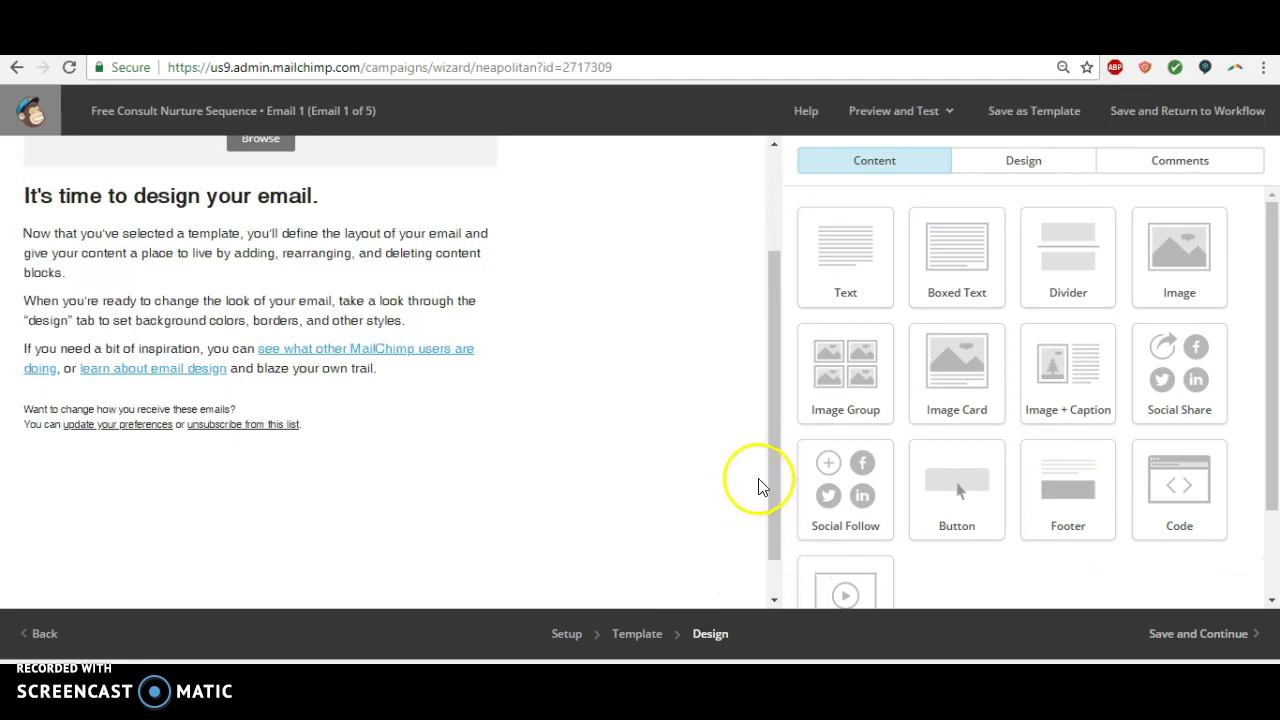
click(745, 323)
drag(768, 378, 760, 263)
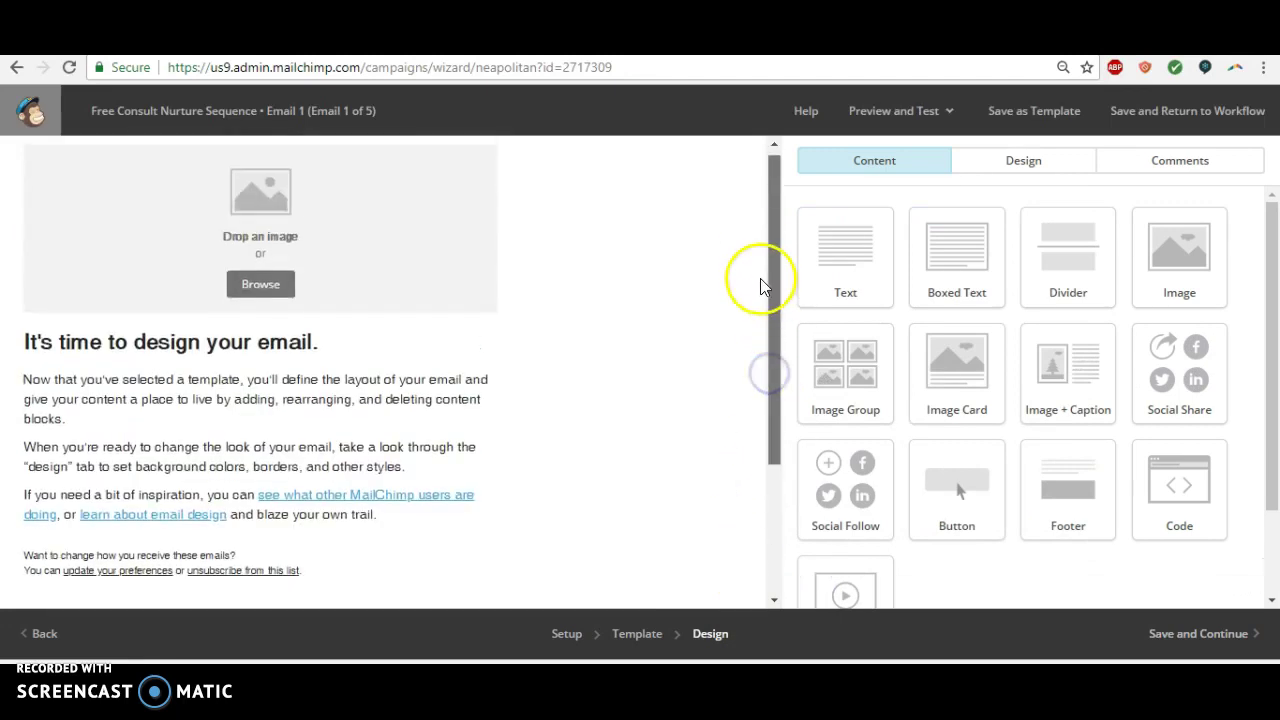
click(940, 118)
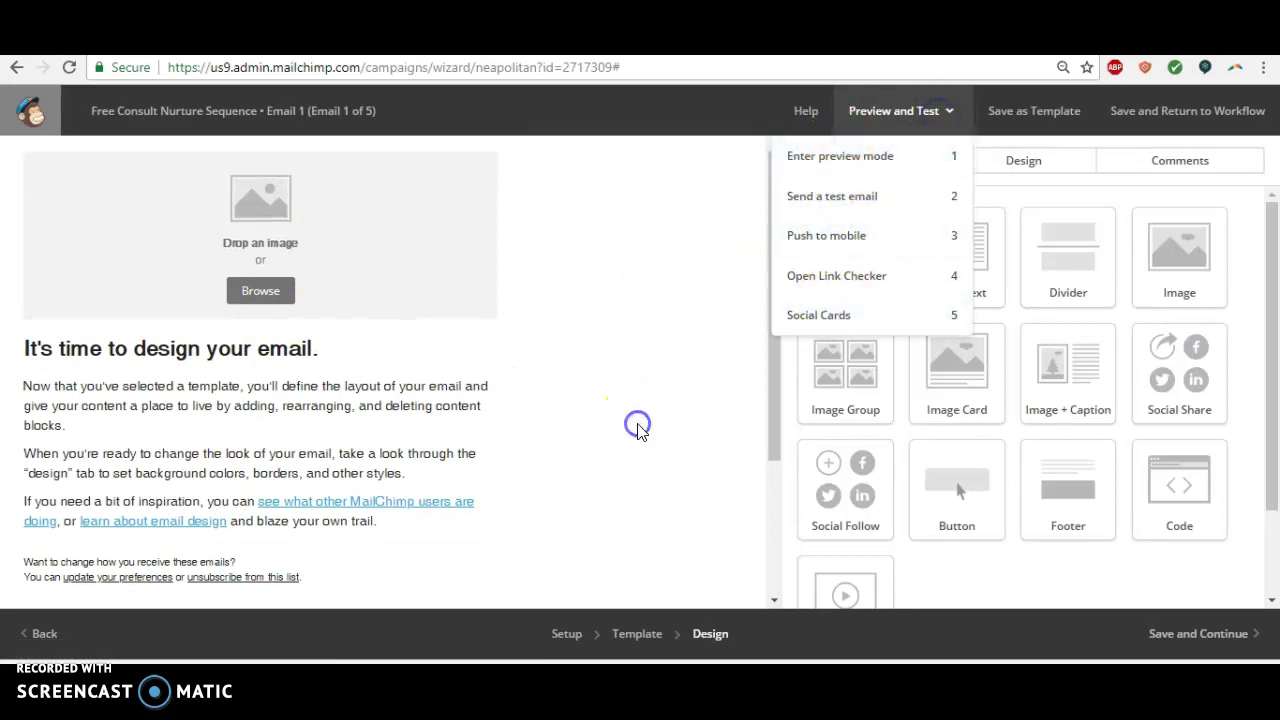
Step: Save Email 1 and review all five email cards in the workflow
click(1180, 637)
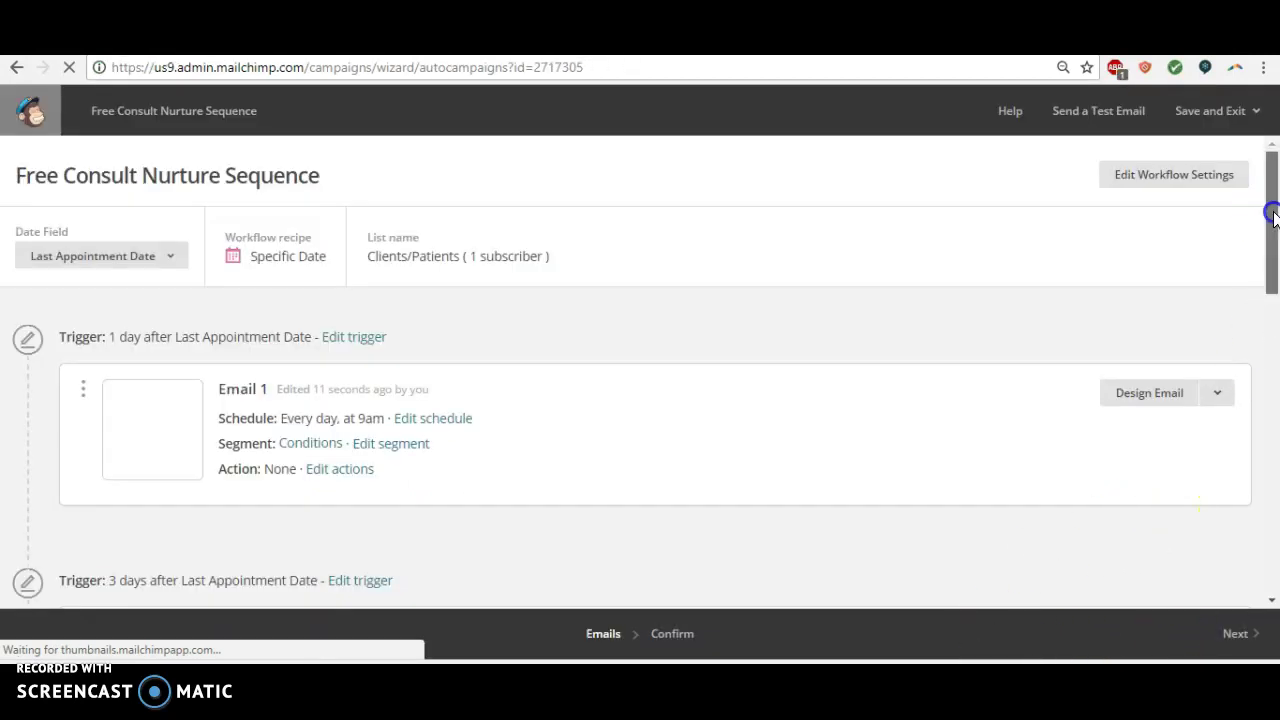
drag(1272, 213, 1273, 265)
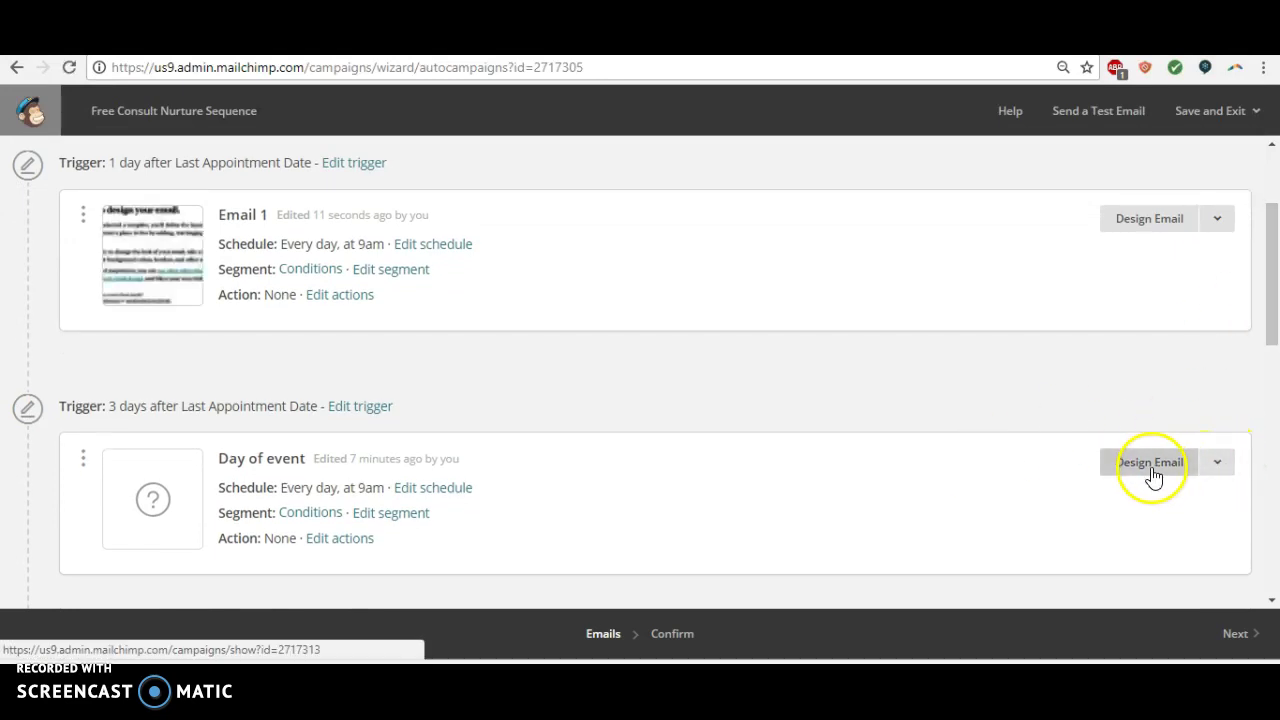
scroll(1260, 290, down, 4)
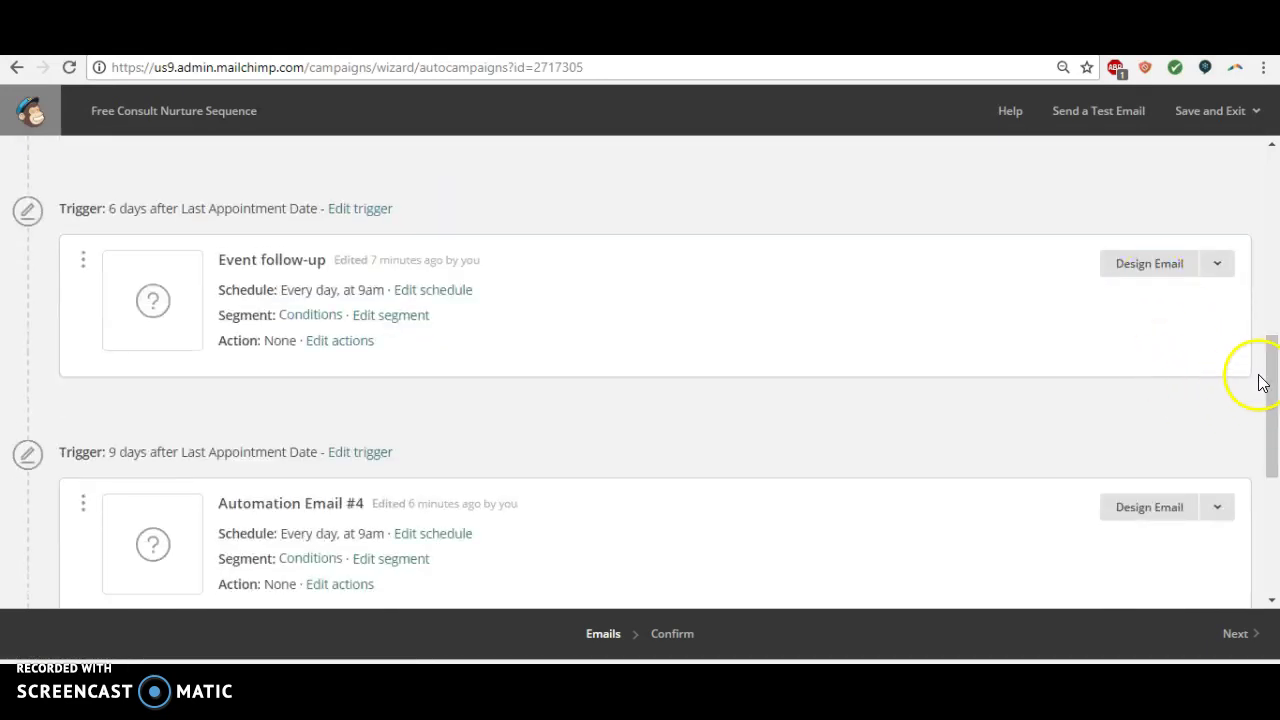
drag(1272, 393, 1274, 569)
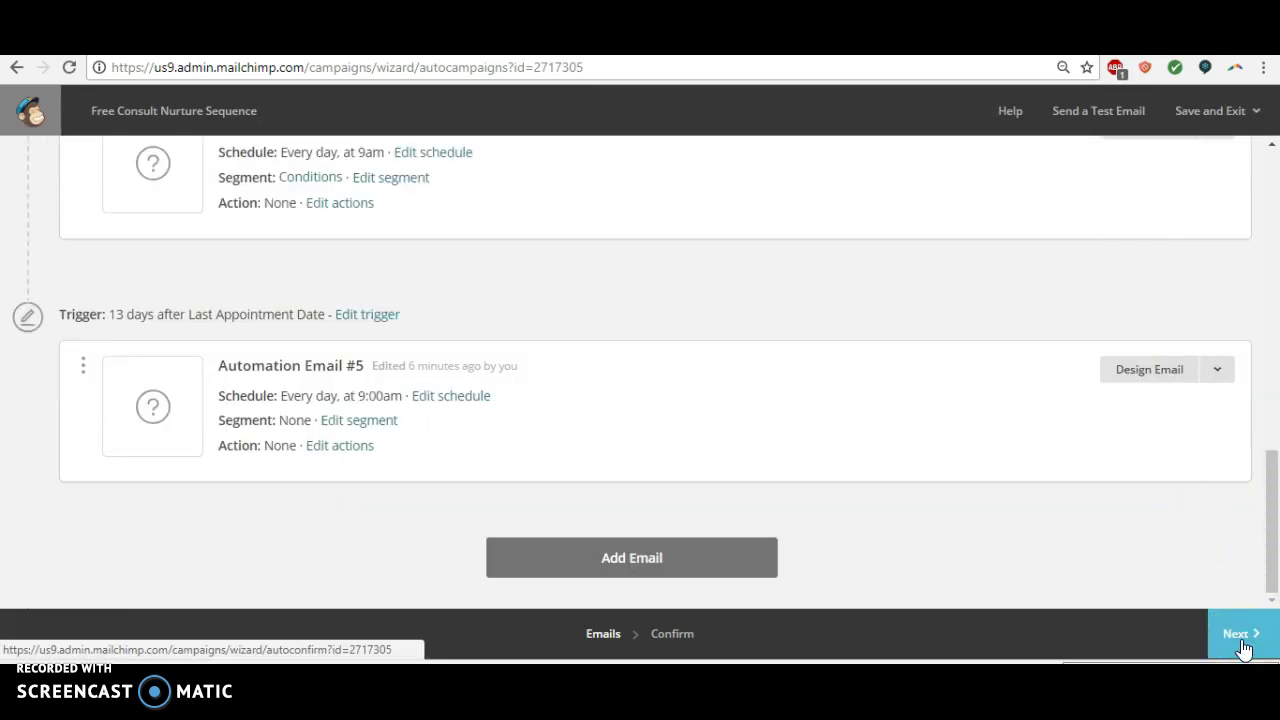
Step: Advance the workflow to the Confirm step and review its flagged sending issues
click(1243, 649)
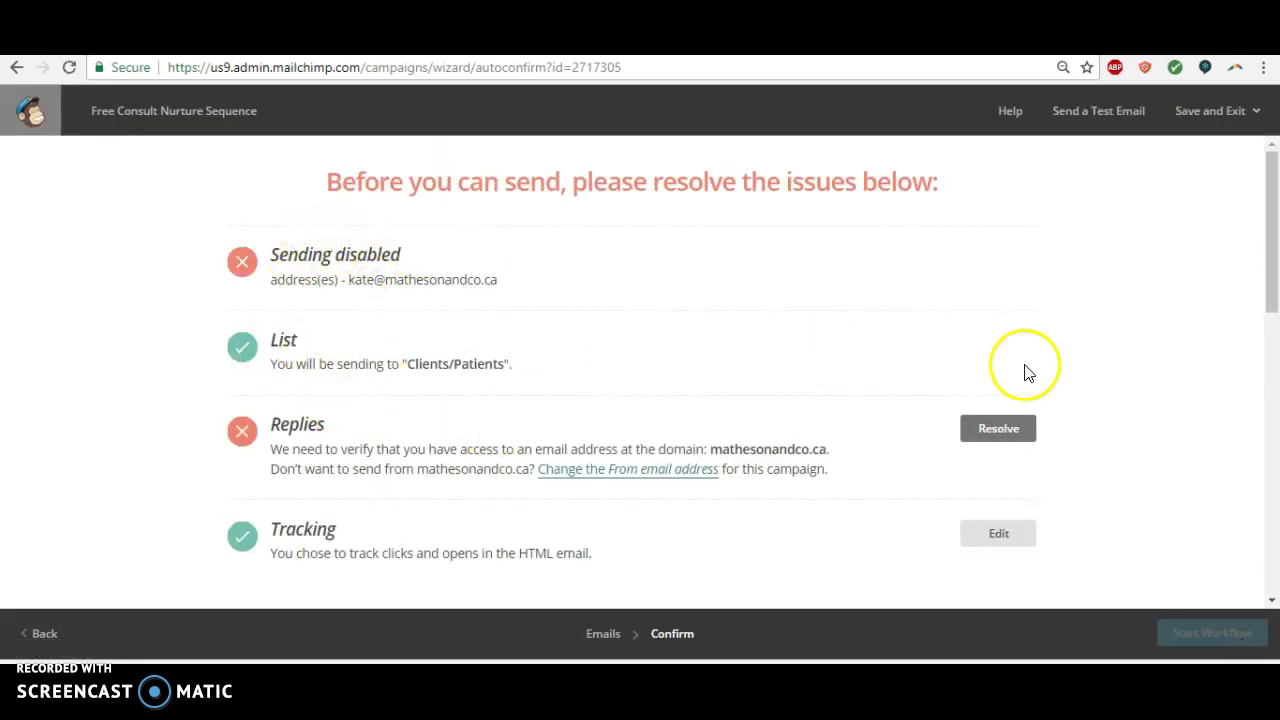
drag(1272, 250, 1274, 200)
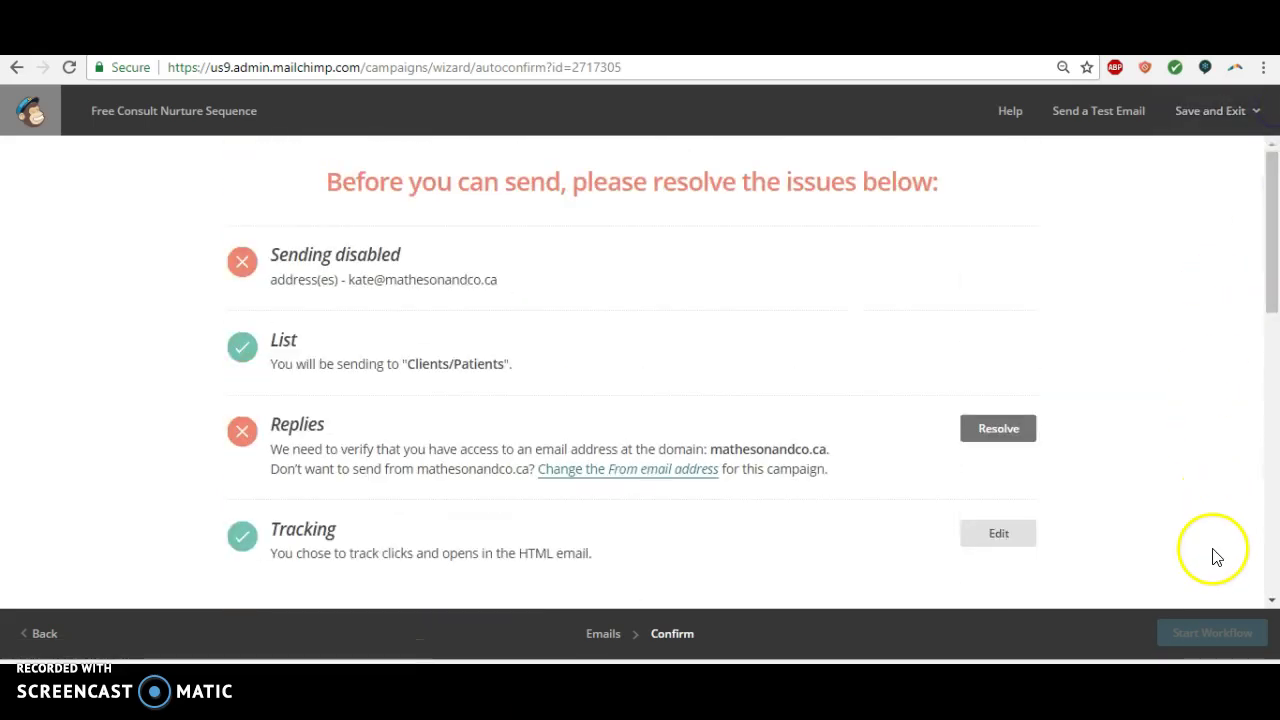